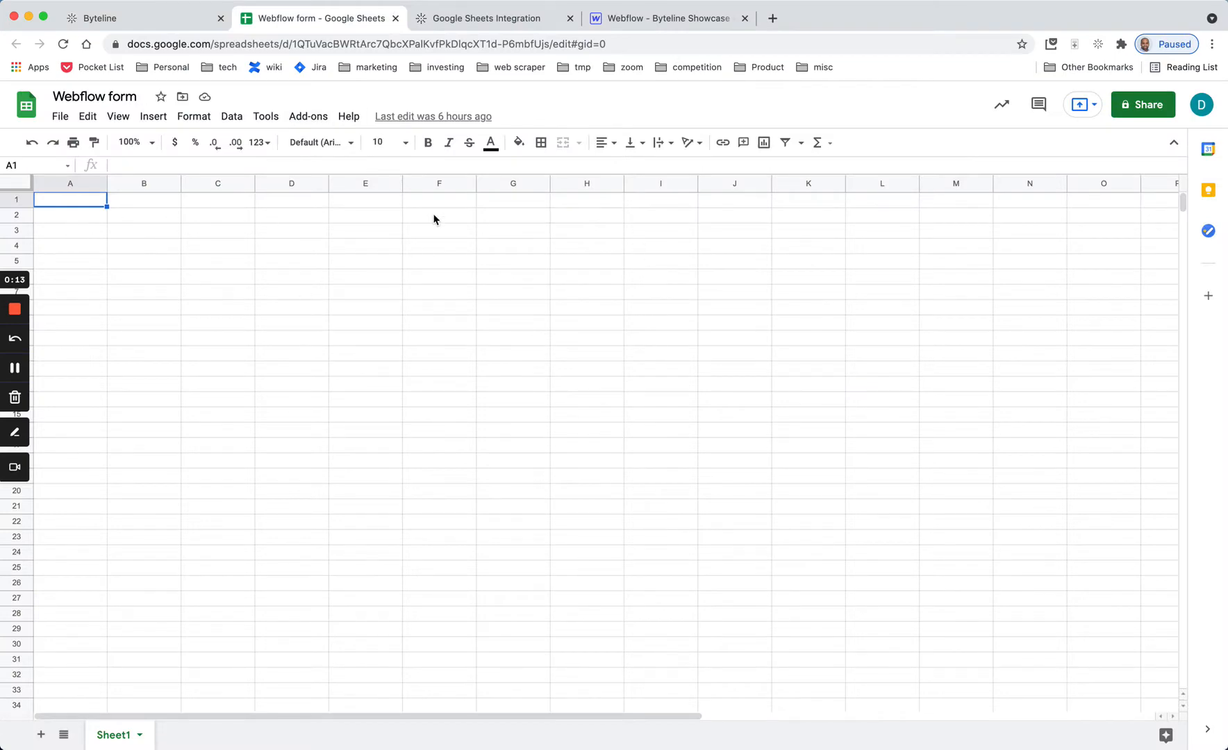
Switch to the Google Sheets Integration showcase page and review its Live Demo sports form
click(530, 18)
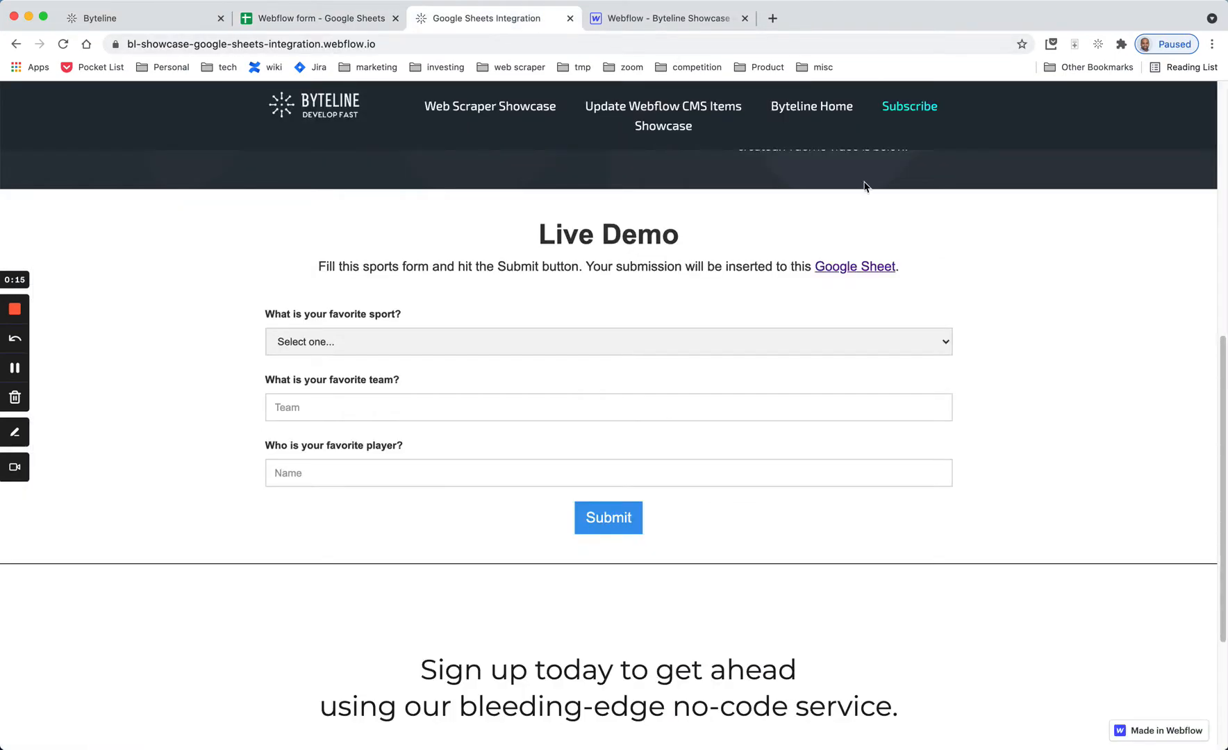
scroll(957, 260, up, 10)
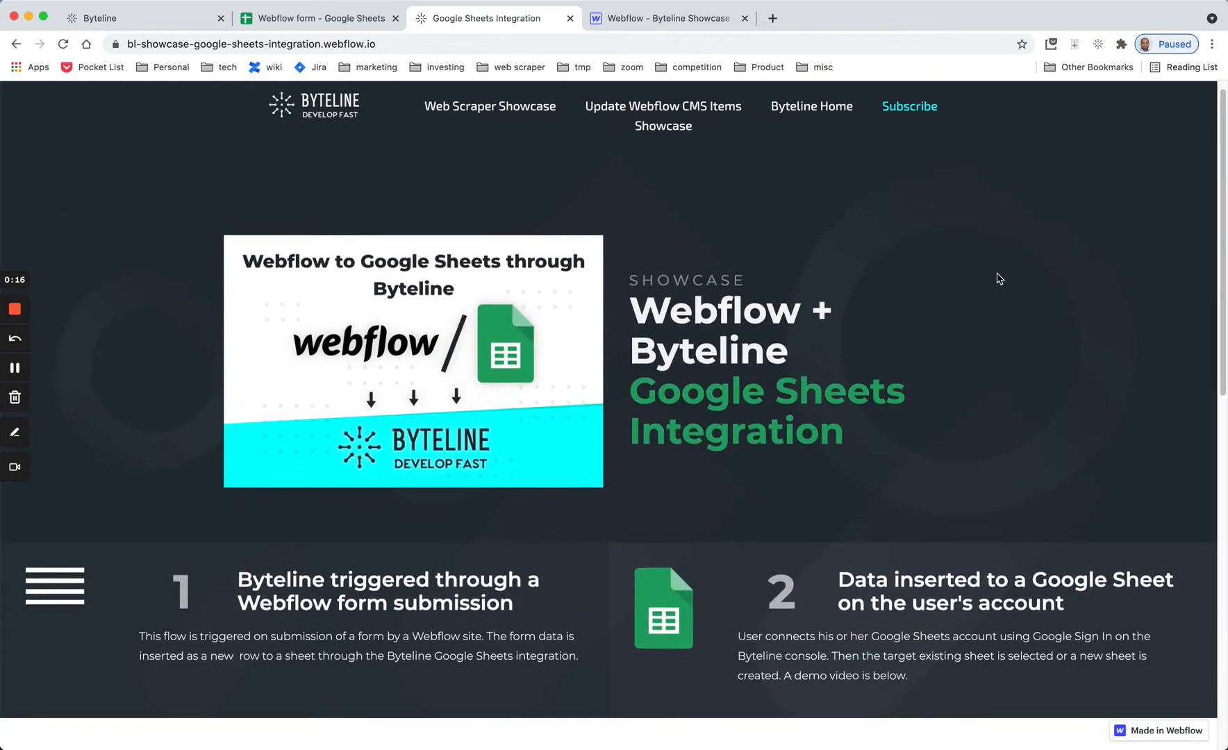
scroll(998, 279, down, 8)
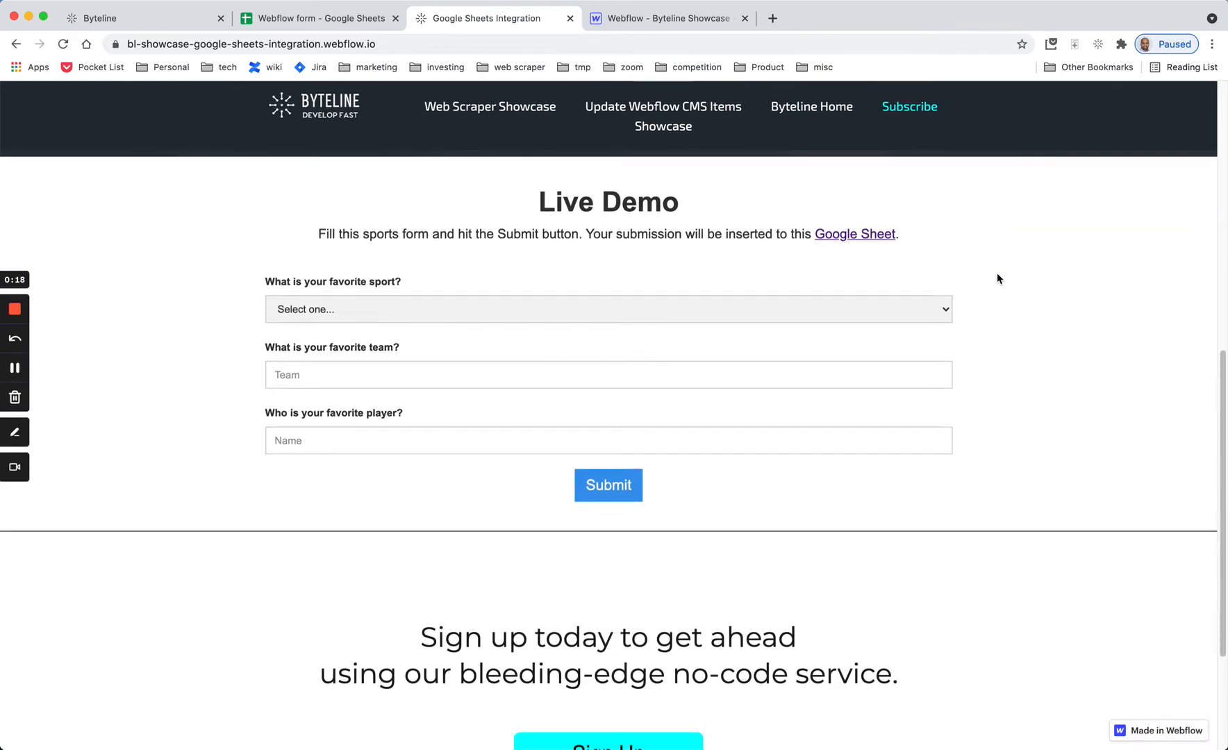
scroll(1034, 286, up, 1)
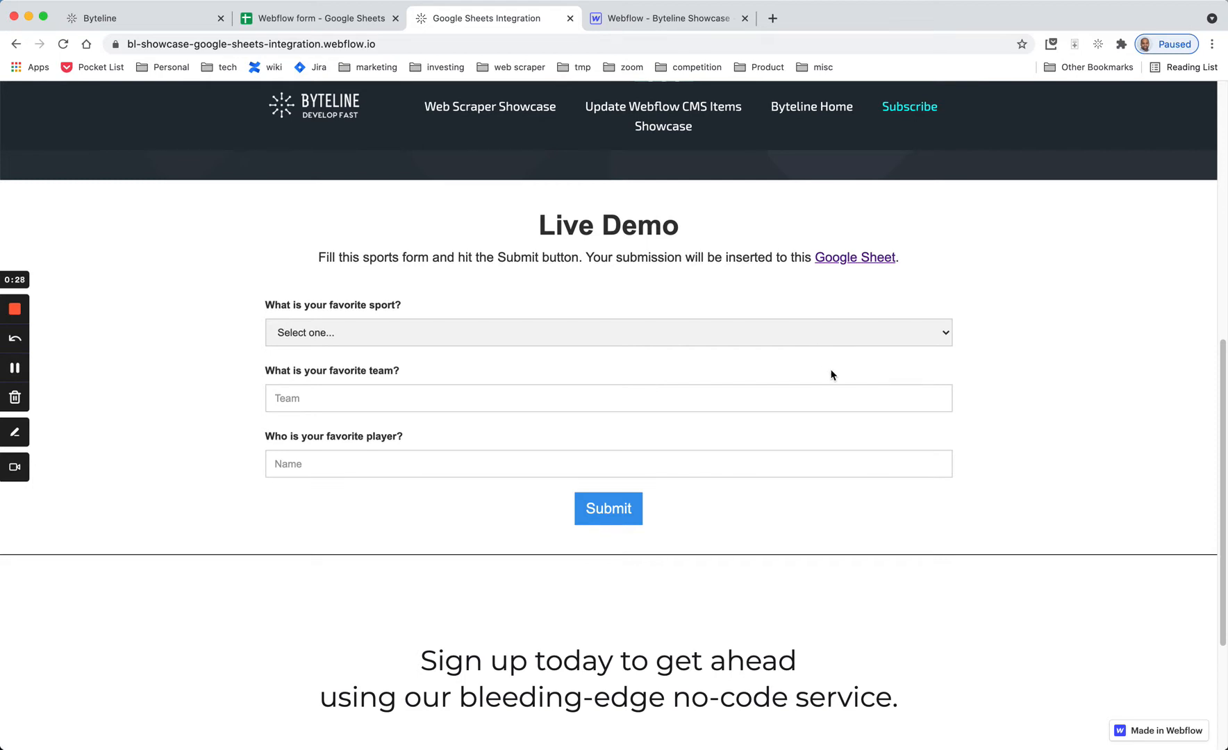
In the Byteline console, create a flow named "Webflow forms -> Google Sheets" with a Form Submission Trigger and check the trigger's settings
click(131, 17)
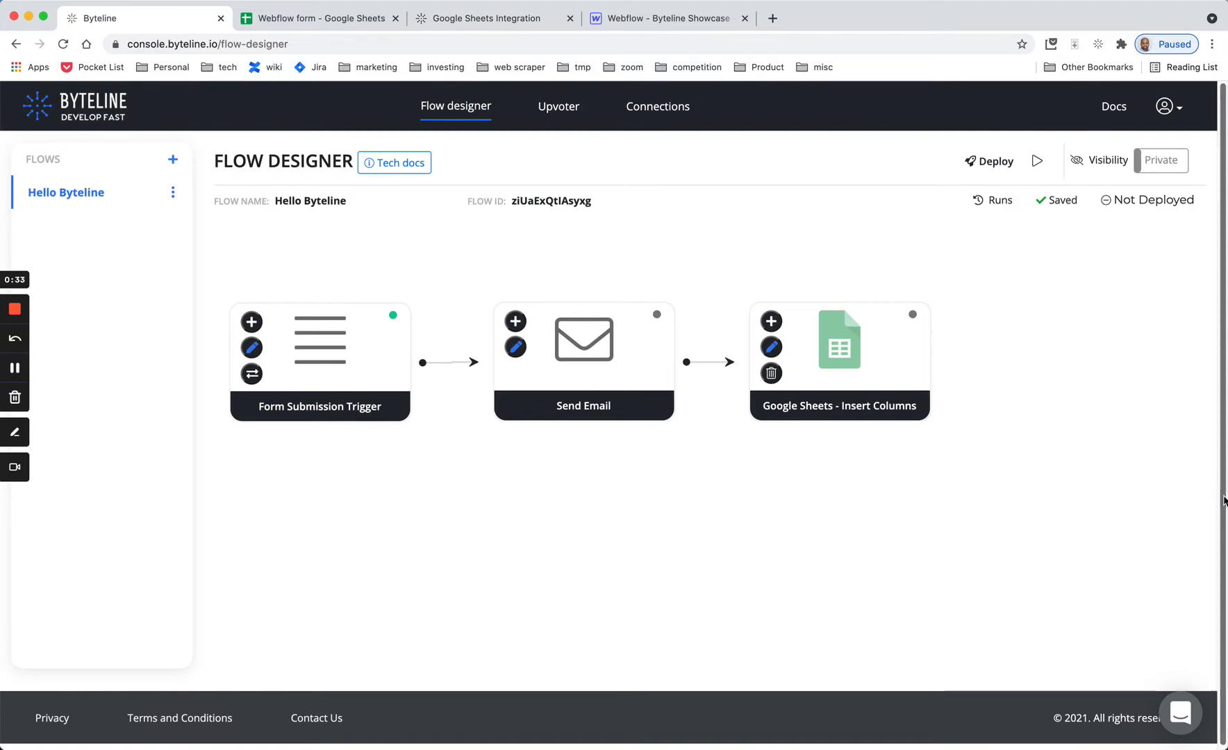
click(173, 160)
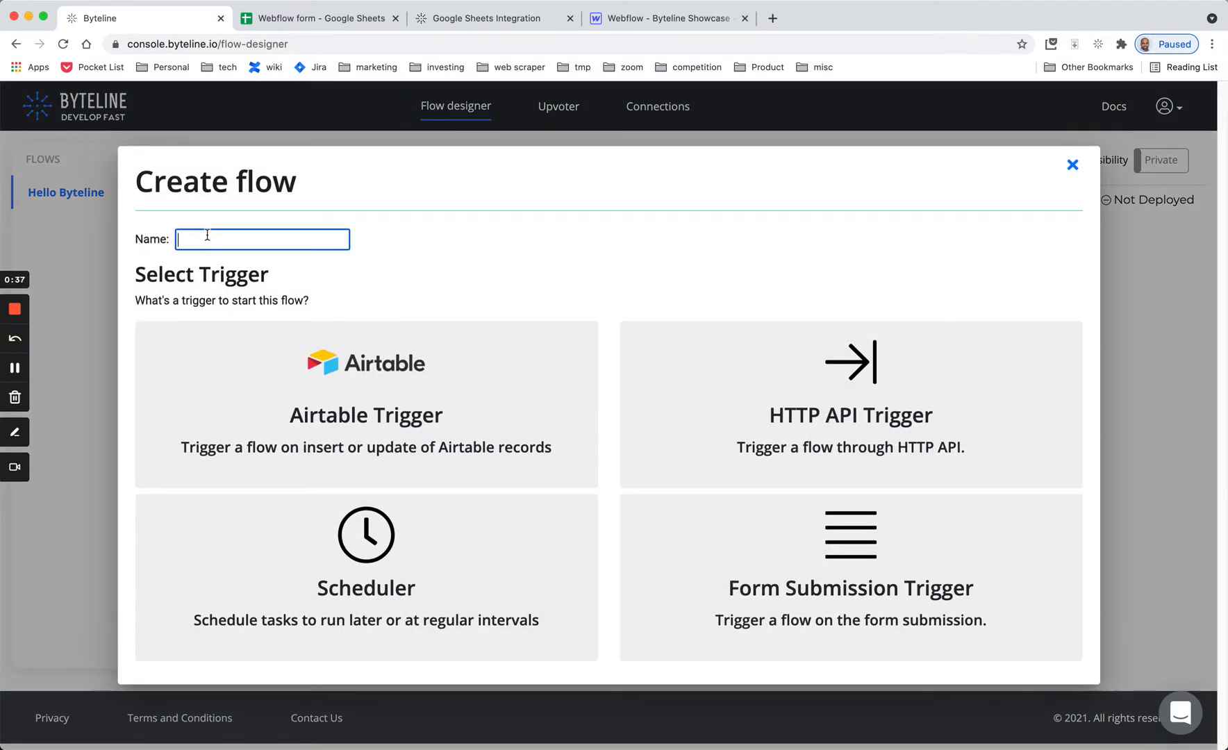
text(Webflow forms -> Google )
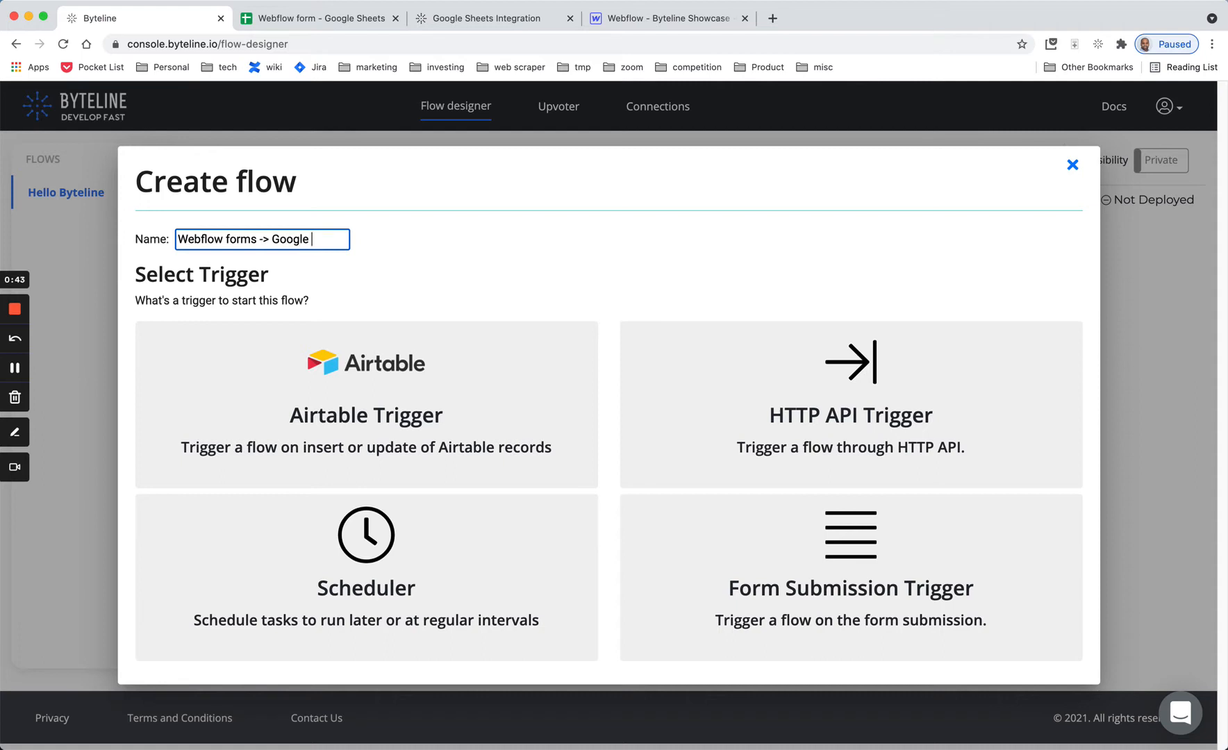
text(Sheets)
click(847, 586)
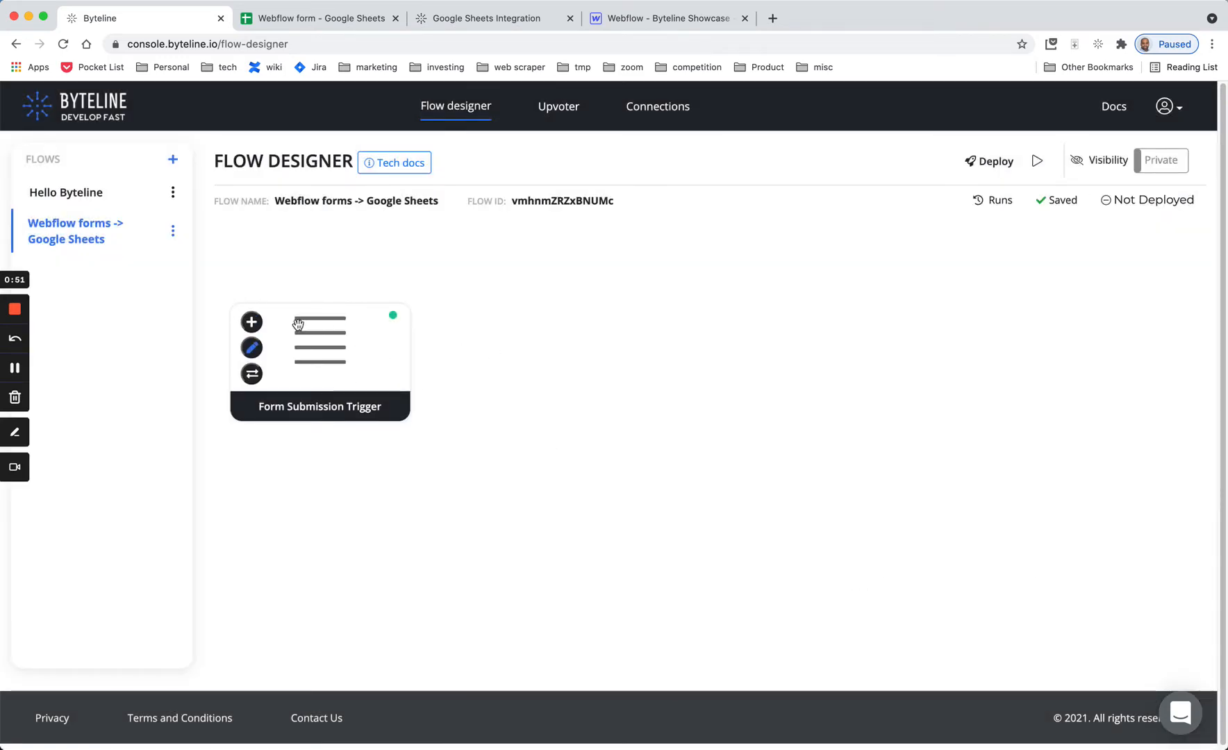
click(252, 348)
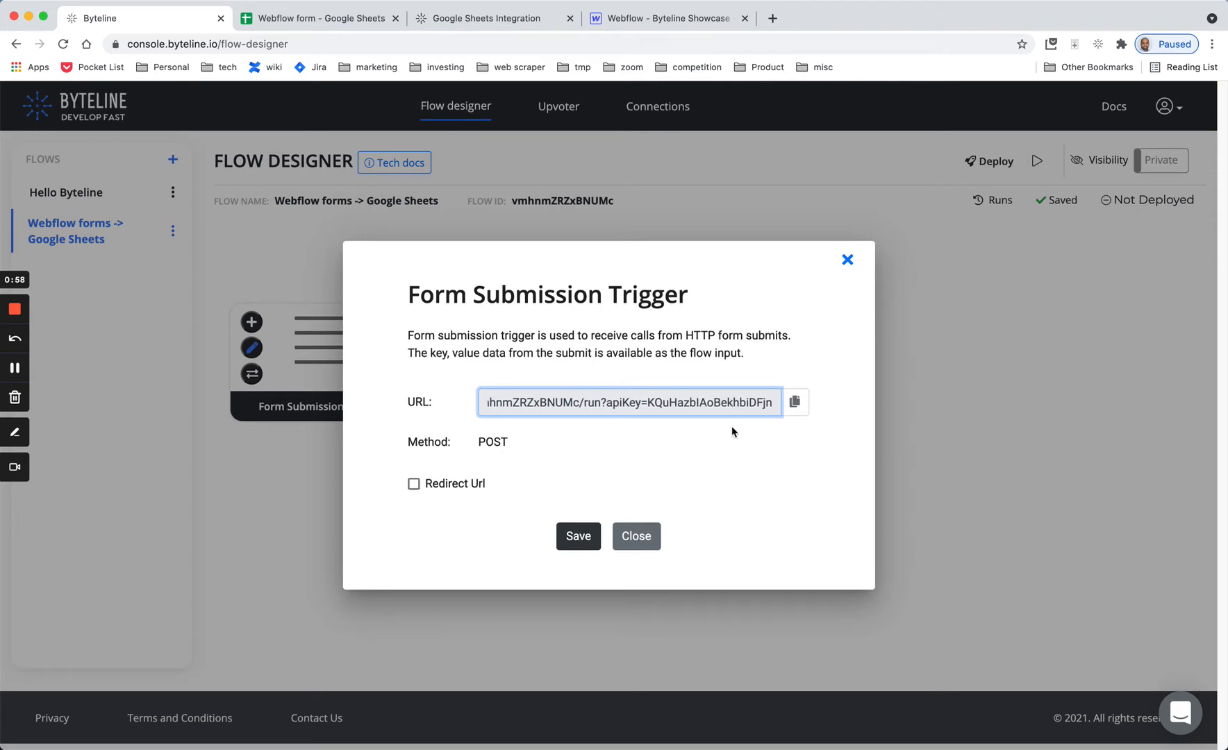
click(646, 532)
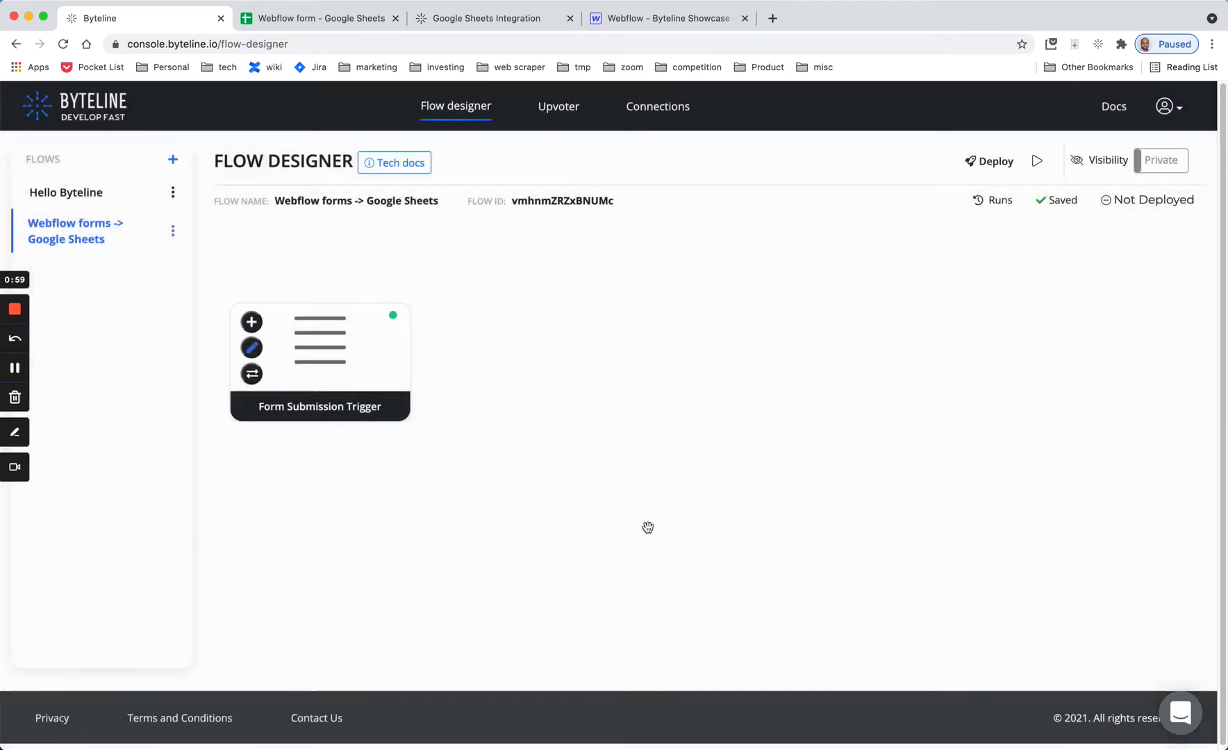
Add a Google Sheets - Insert Columns node after the Form Submission Trigger
click(252, 322)
scroll(648, 514, down, 10)
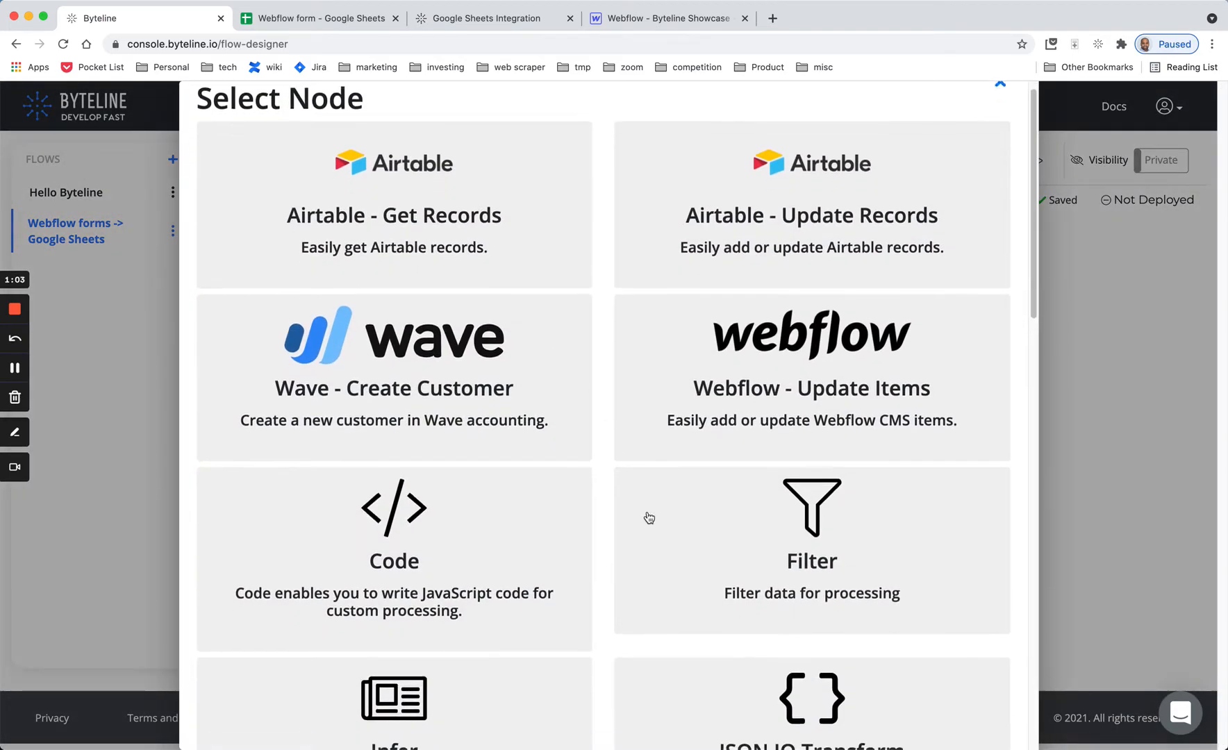
scroll(648, 517, down, 6)
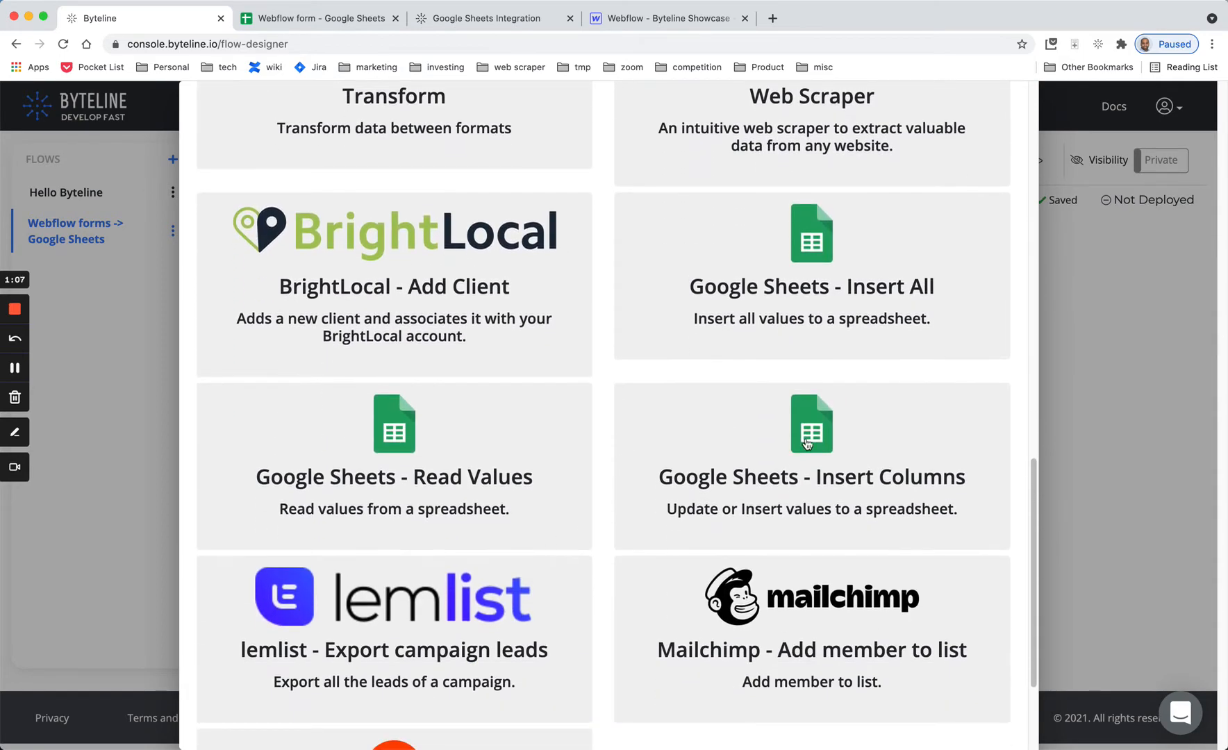
click(804, 443)
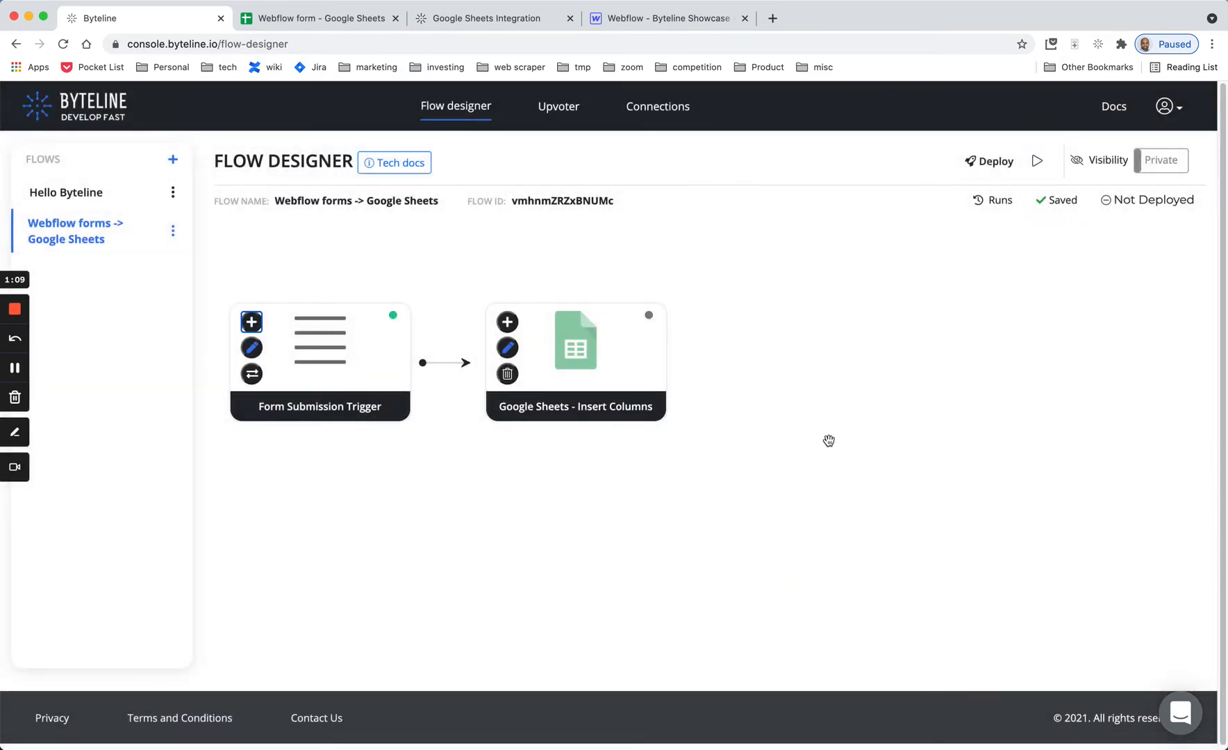
Set the Insert Columns node's Spreadsheet Id to the ID copied from the Webflow form spreadsheet's URL, leaving the sheet name blank
click(510, 348)
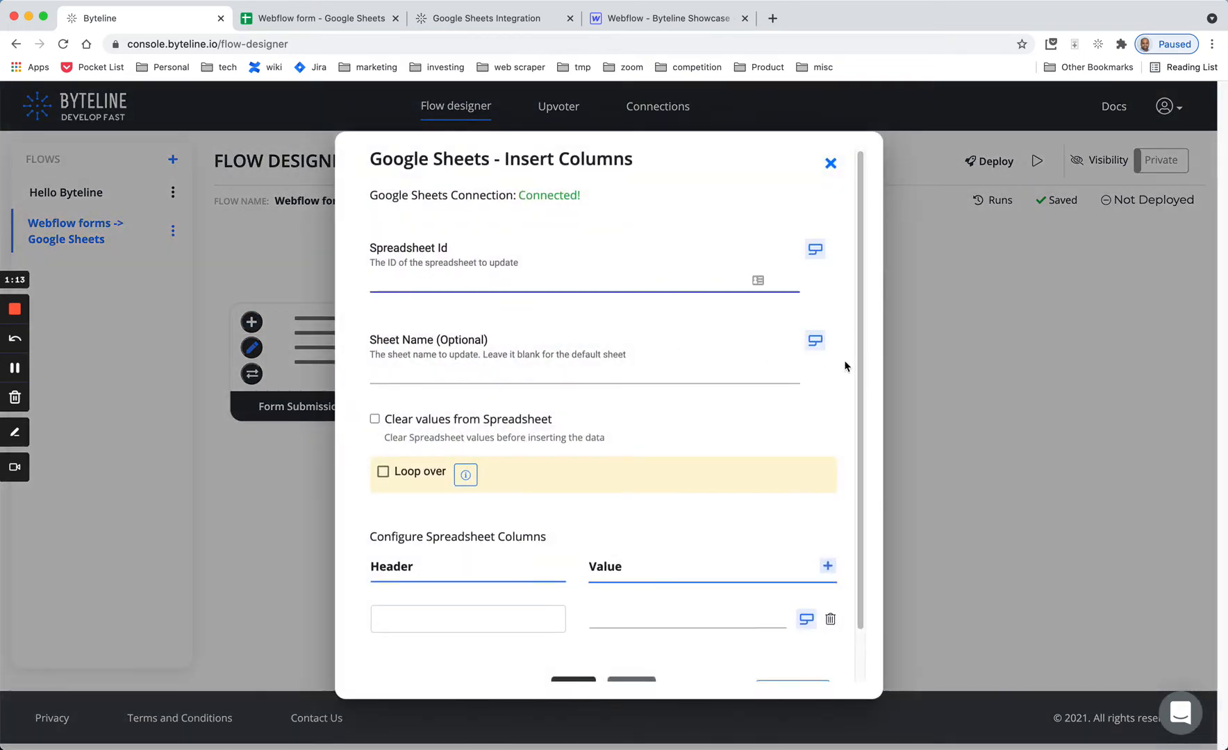
scroll(846, 363, down, 3)
scroll(854, 365, up, 3)
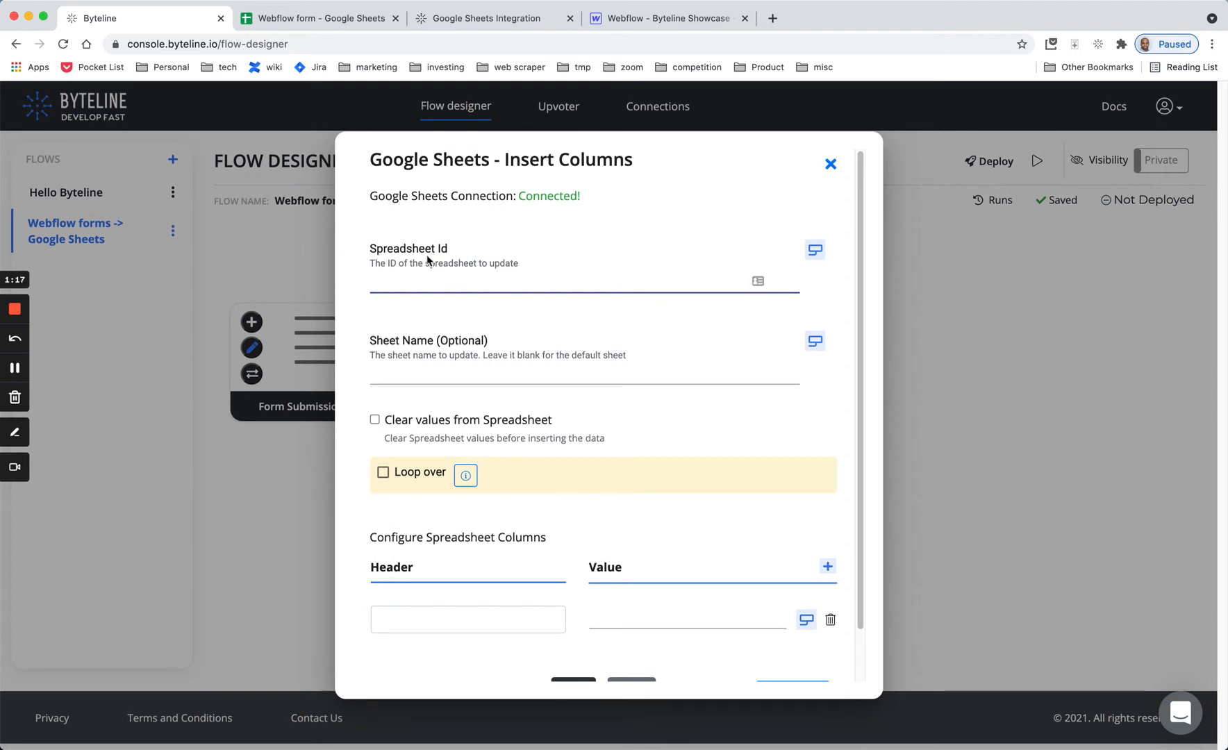
click(316, 18)
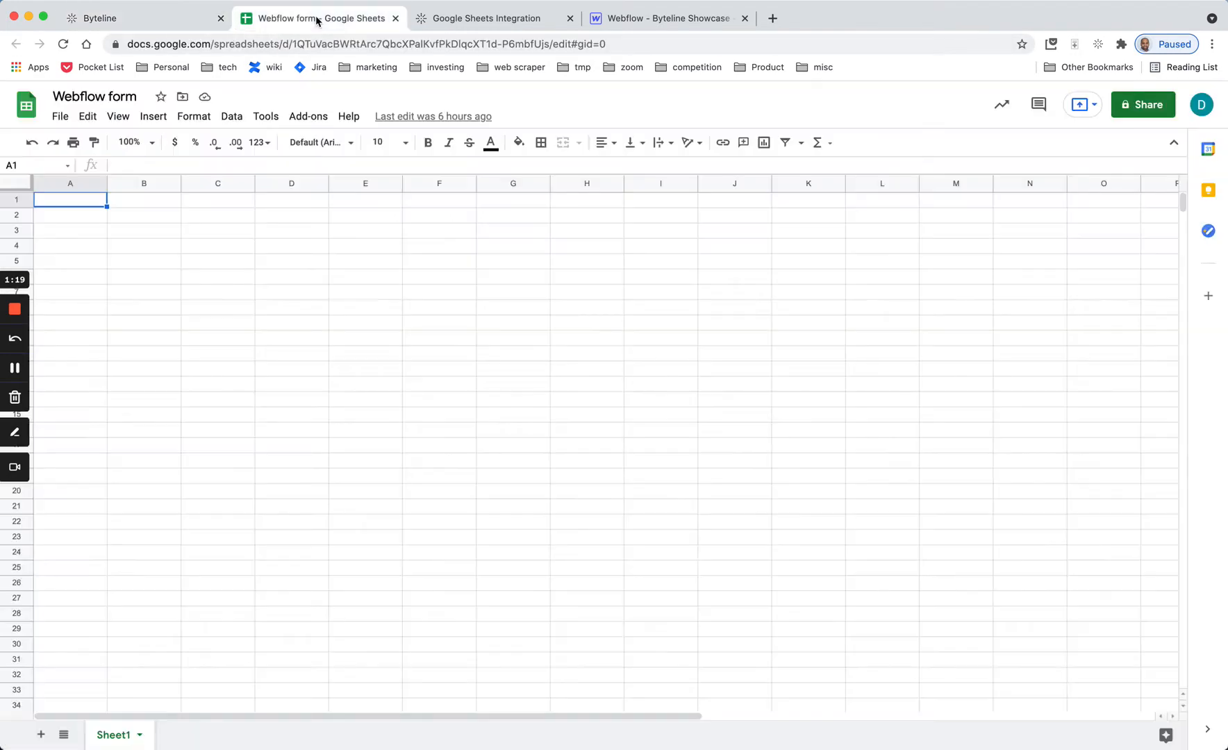
click(696, 42)
click(698, 43)
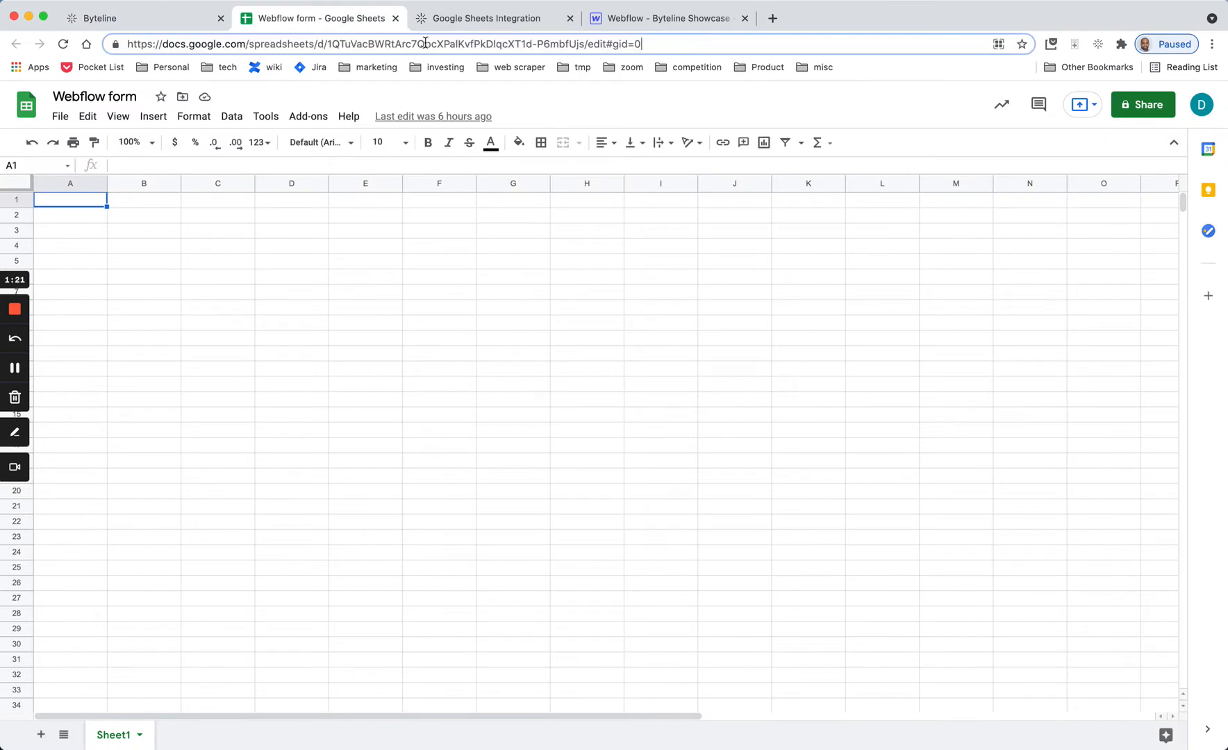
drag(341, 44, 553, 44)
key(super+c)
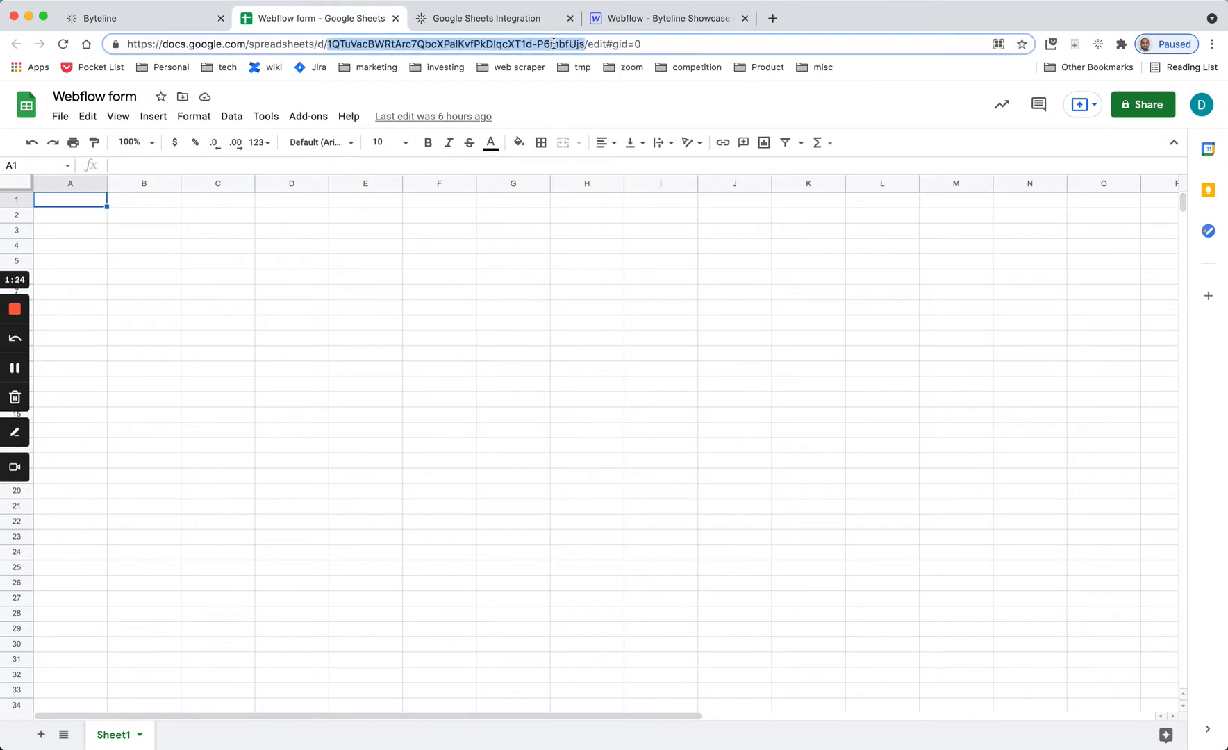
click(174, 21)
click(461, 278)
key(super+v)
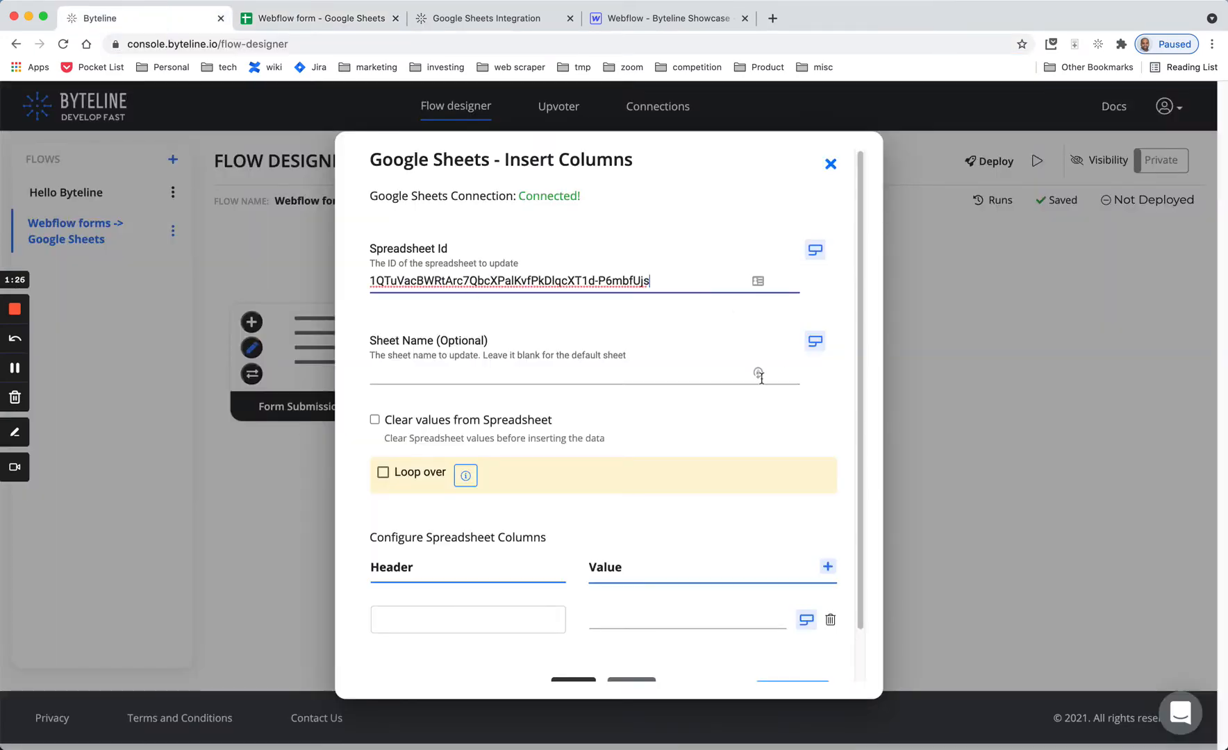
click(605, 379)
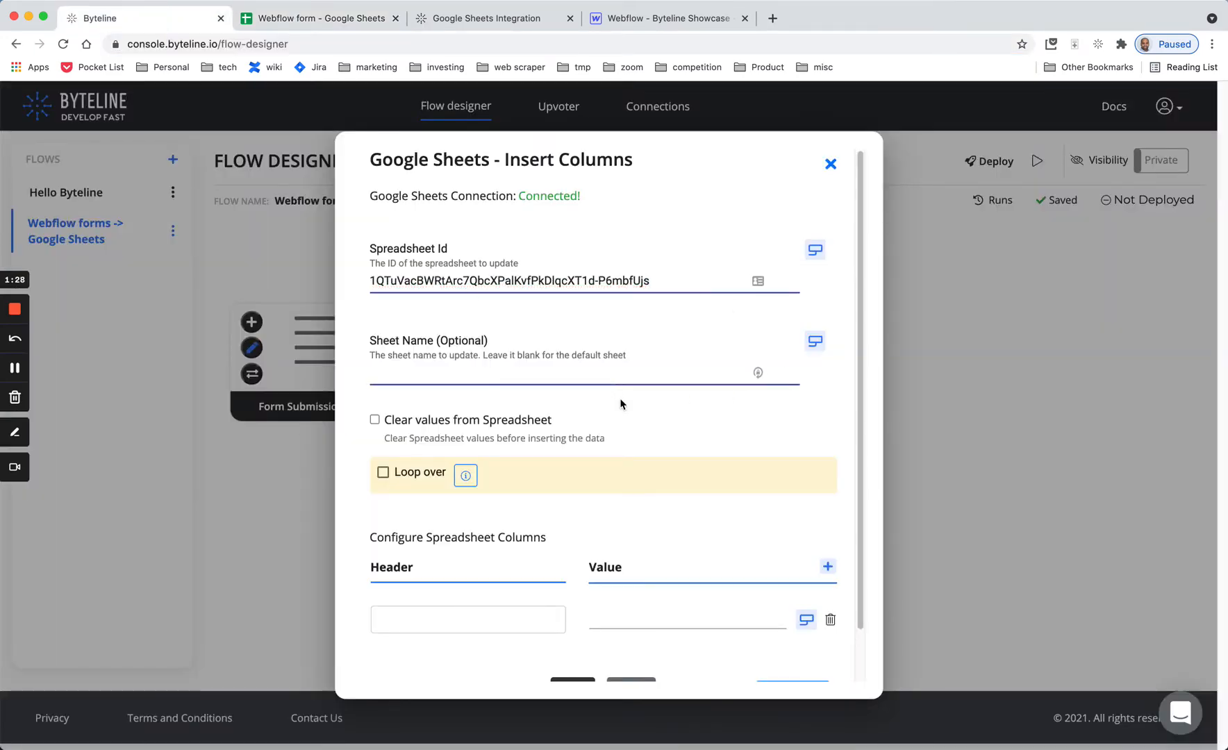
scroll(400, 320, down, 1)
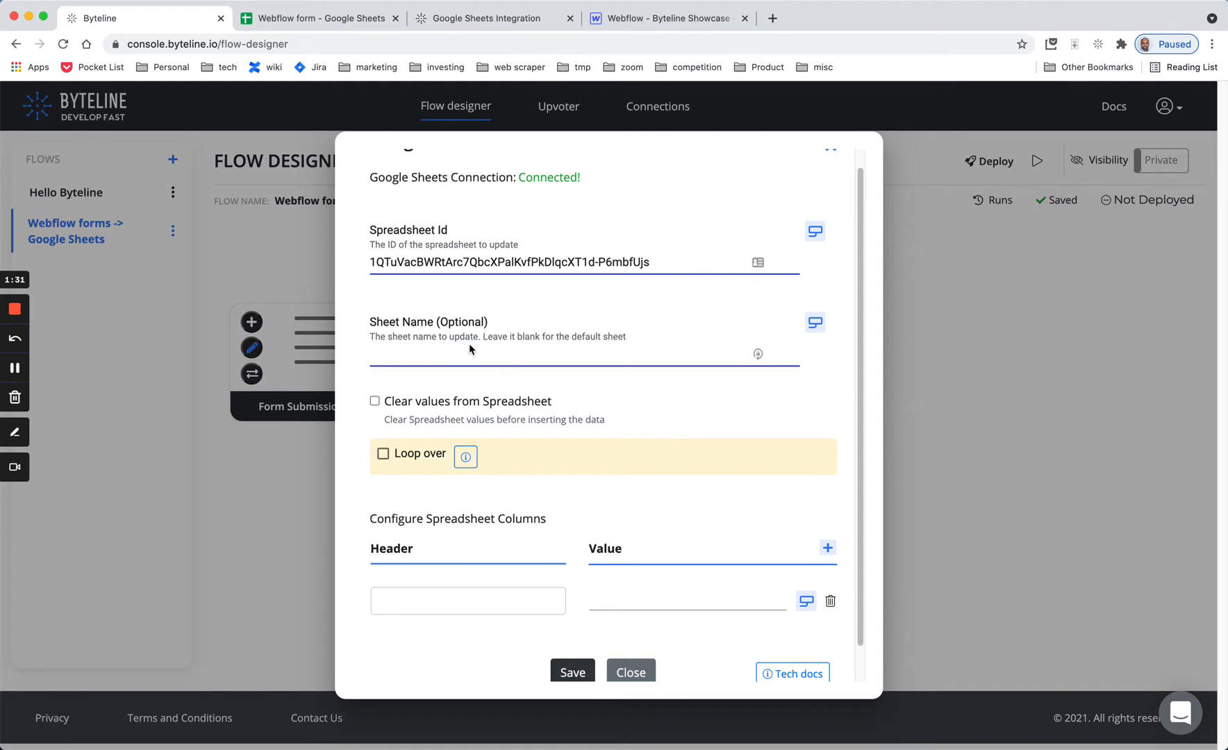
scroll(503, 351, down, 1)
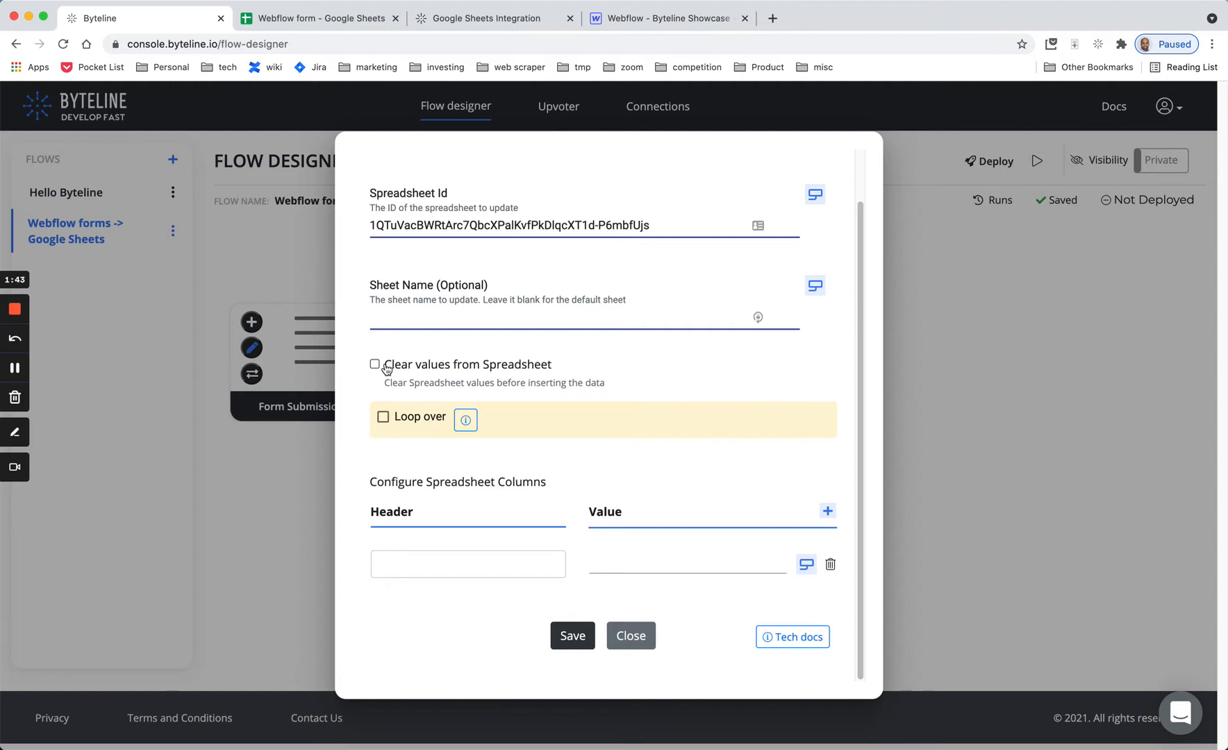
Look up the field name of the favorite sport select field in the showcase form's settings in the Webflow Designer
click(454, 570)
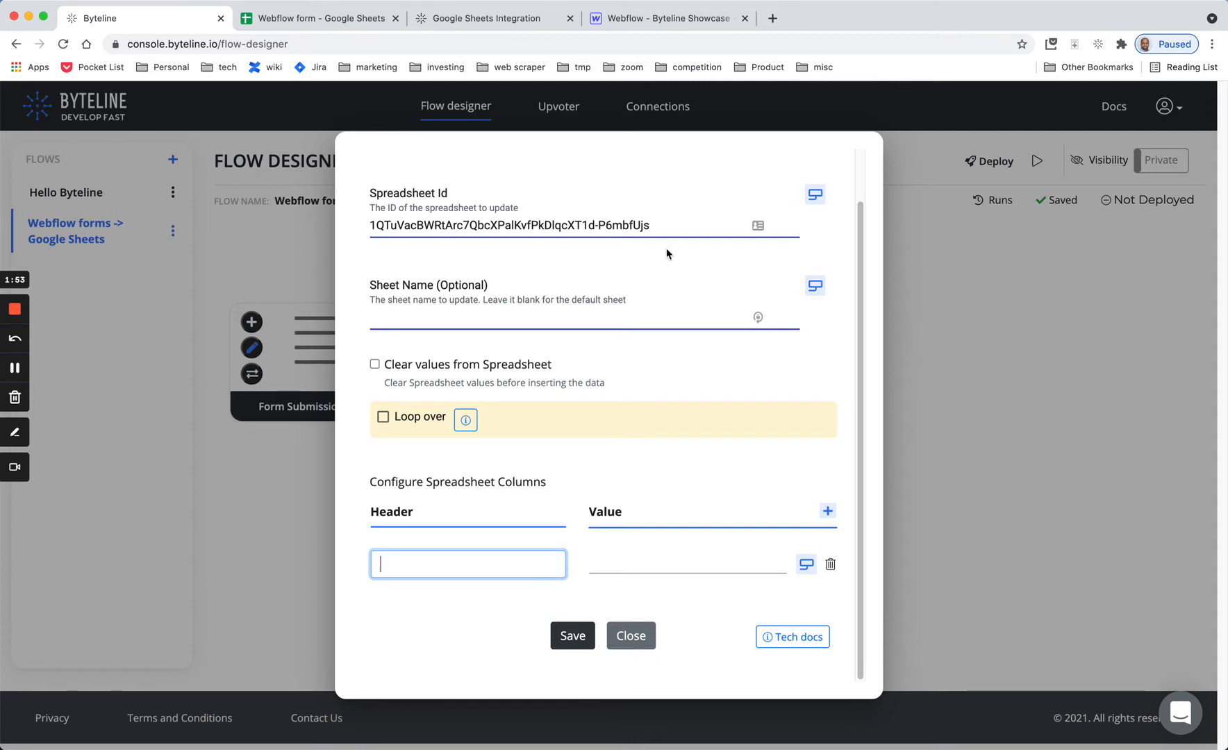
click(505, 21)
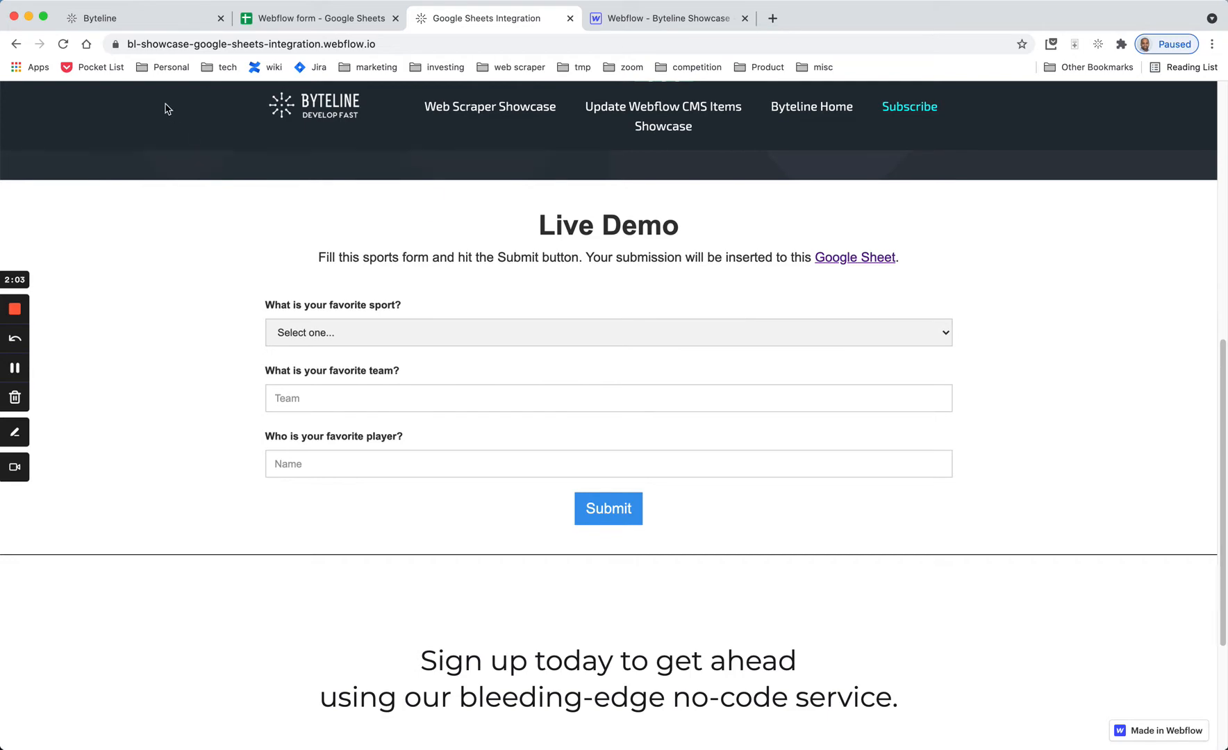
click(691, 19)
scroll(844, 377, up, 5)
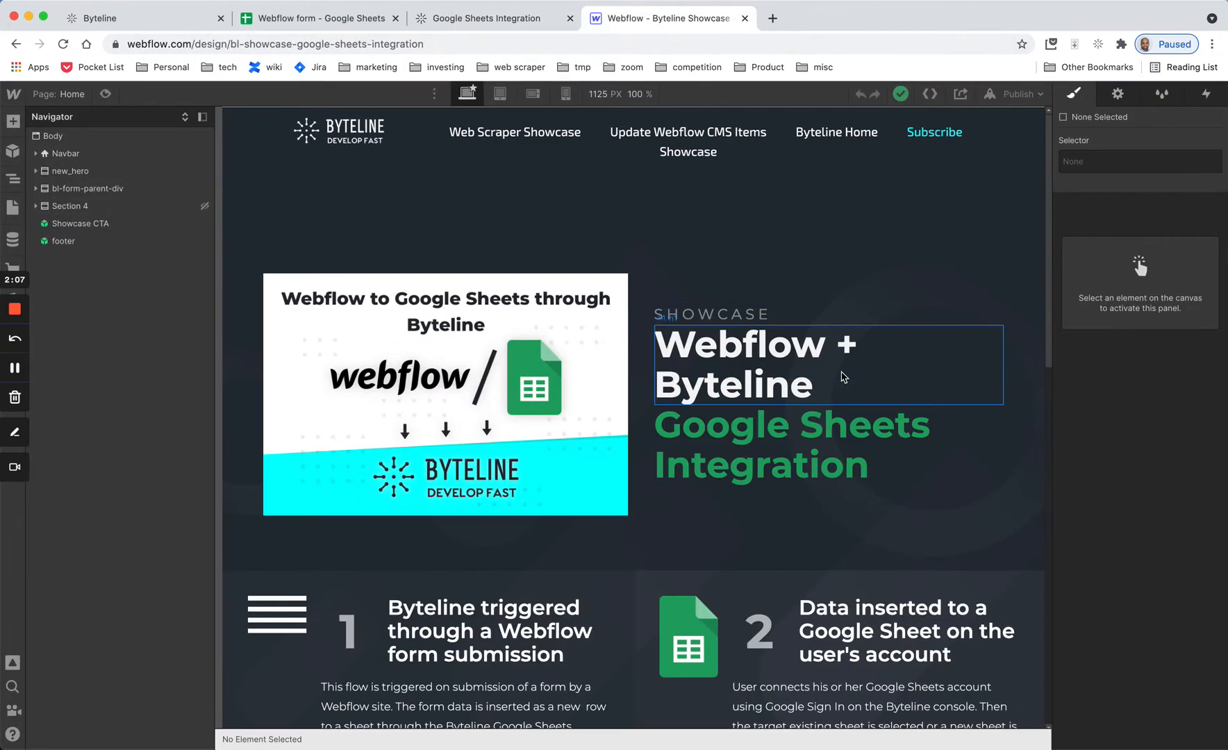
scroll(844, 377, down, 8)
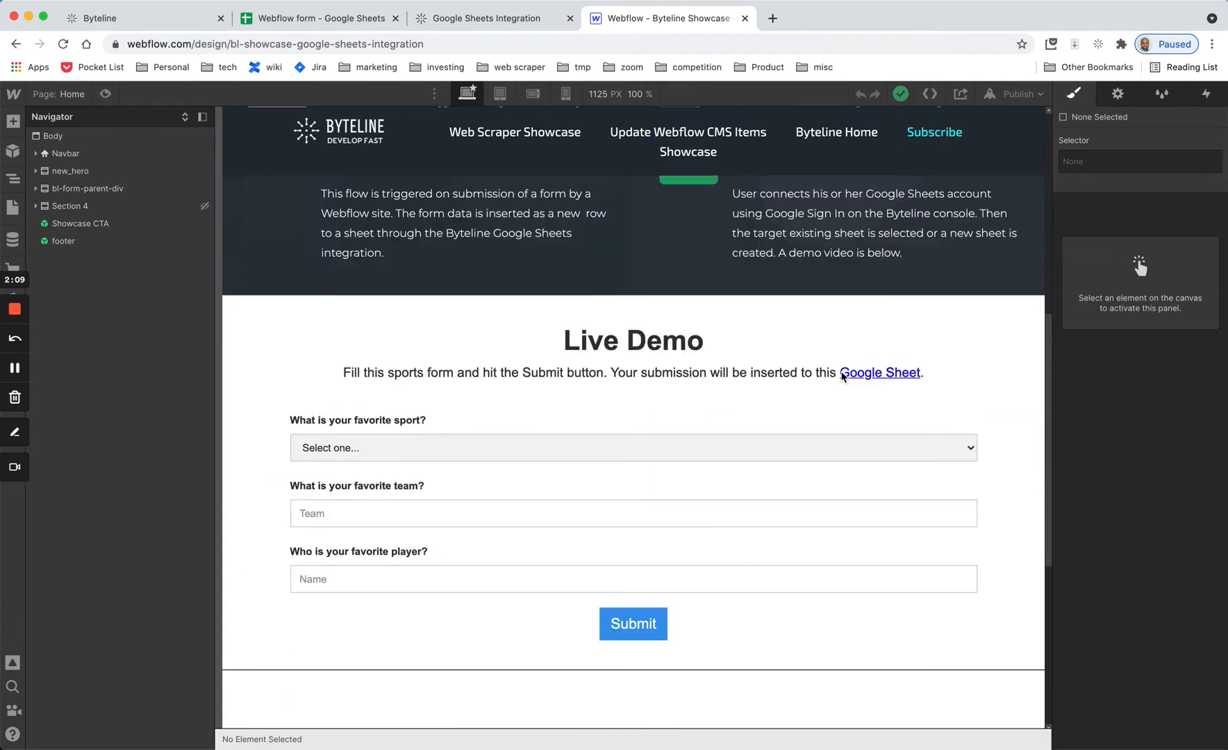
scroll(842, 377, down, 1)
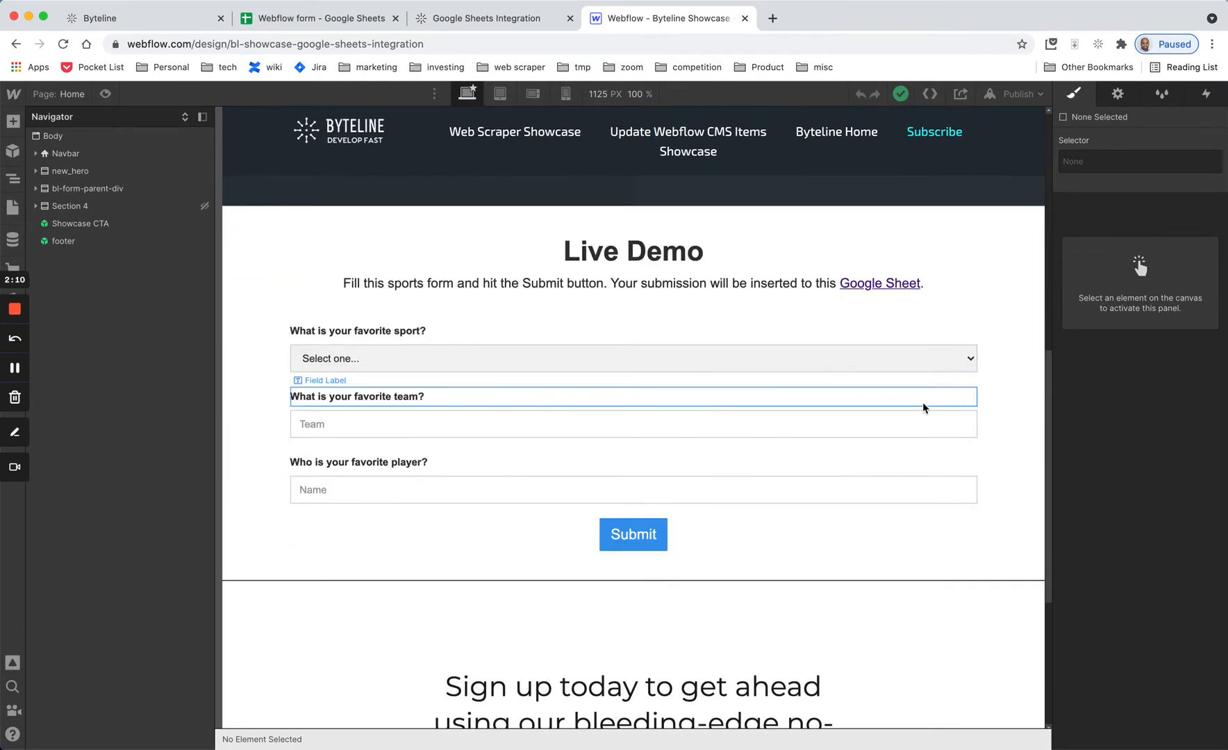
click(424, 362)
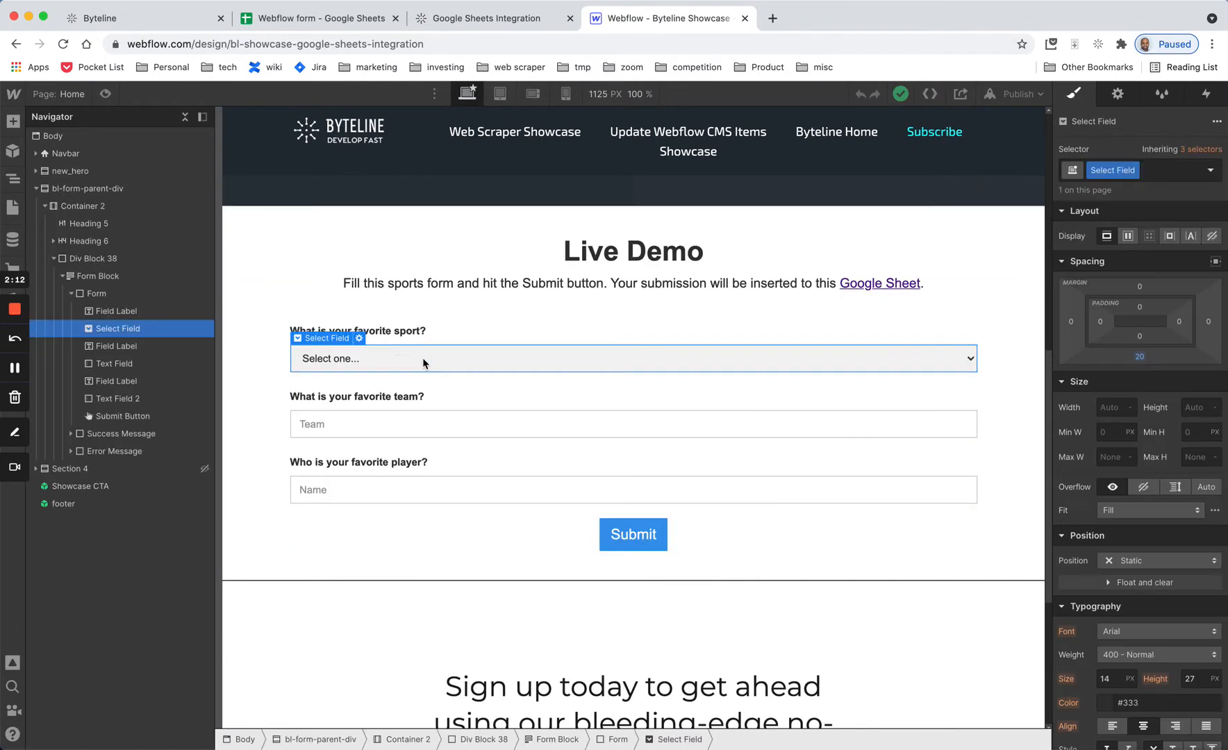
click(359, 339)
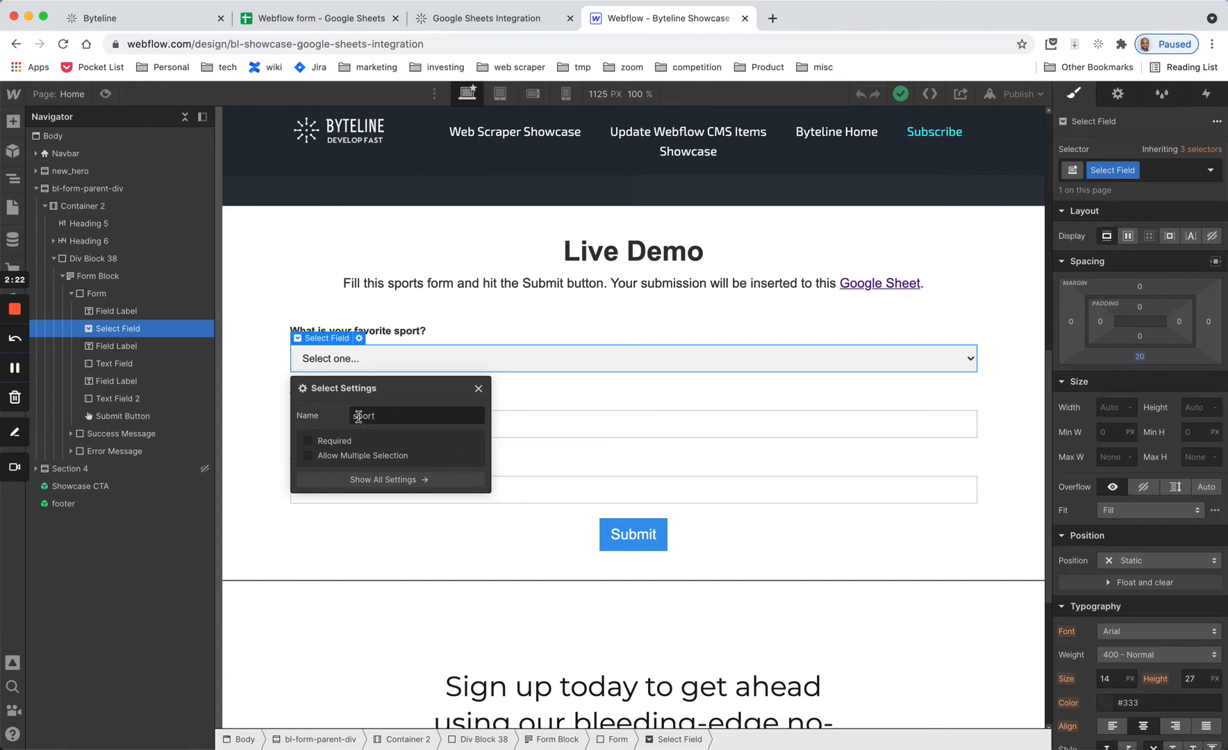
click(478, 389)
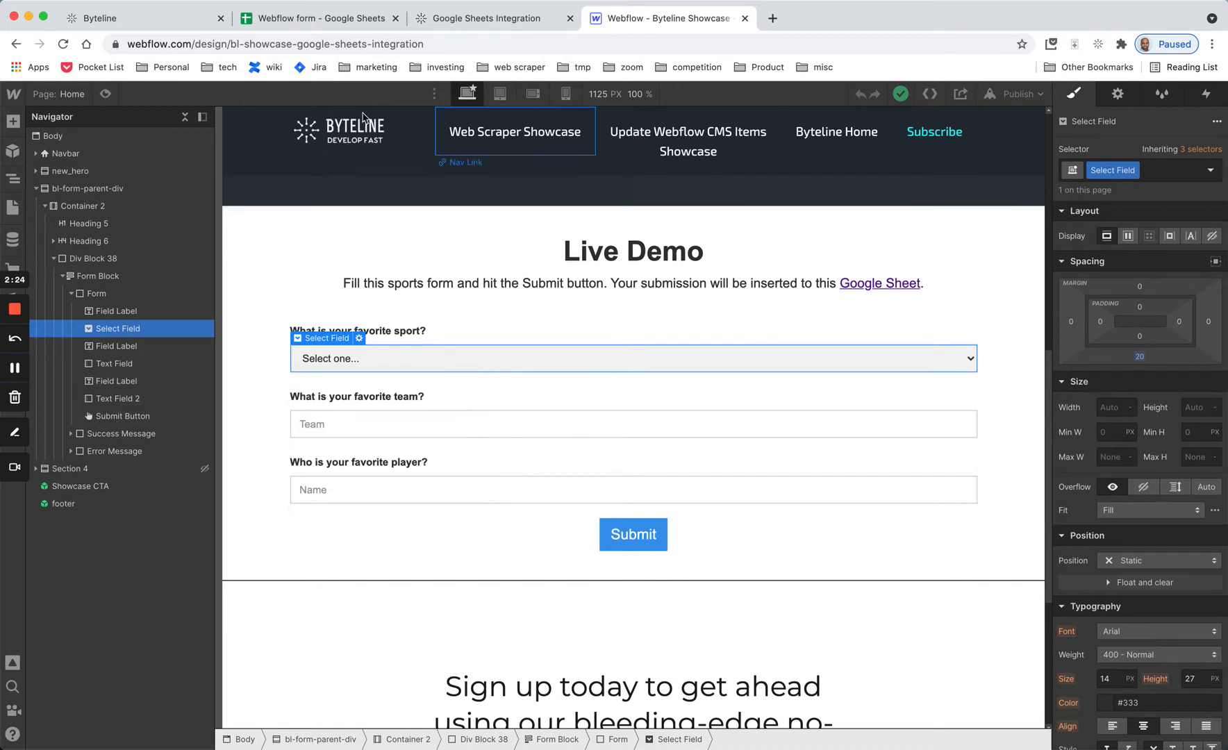
Back in the Byteline Insert Columns node, set the first spreadsheet column's header to "Sport"
click(175, 17)
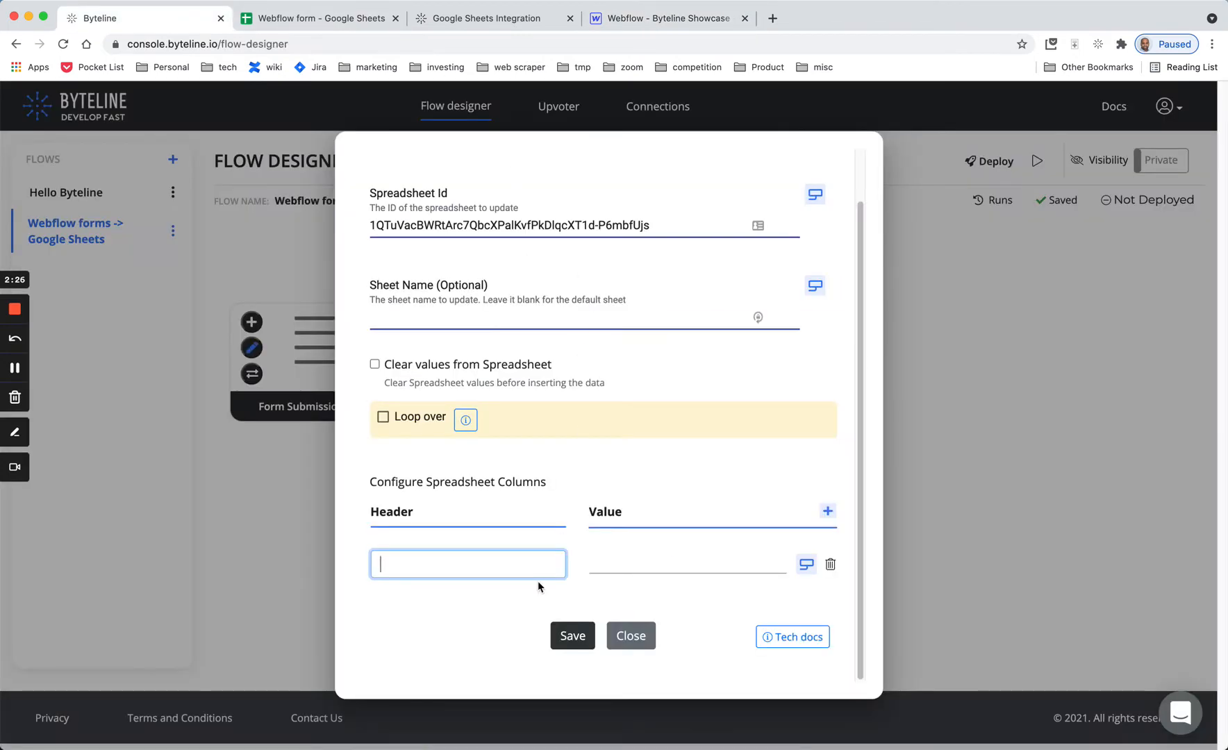
text(s)
text(Sport)
click(636, 560)
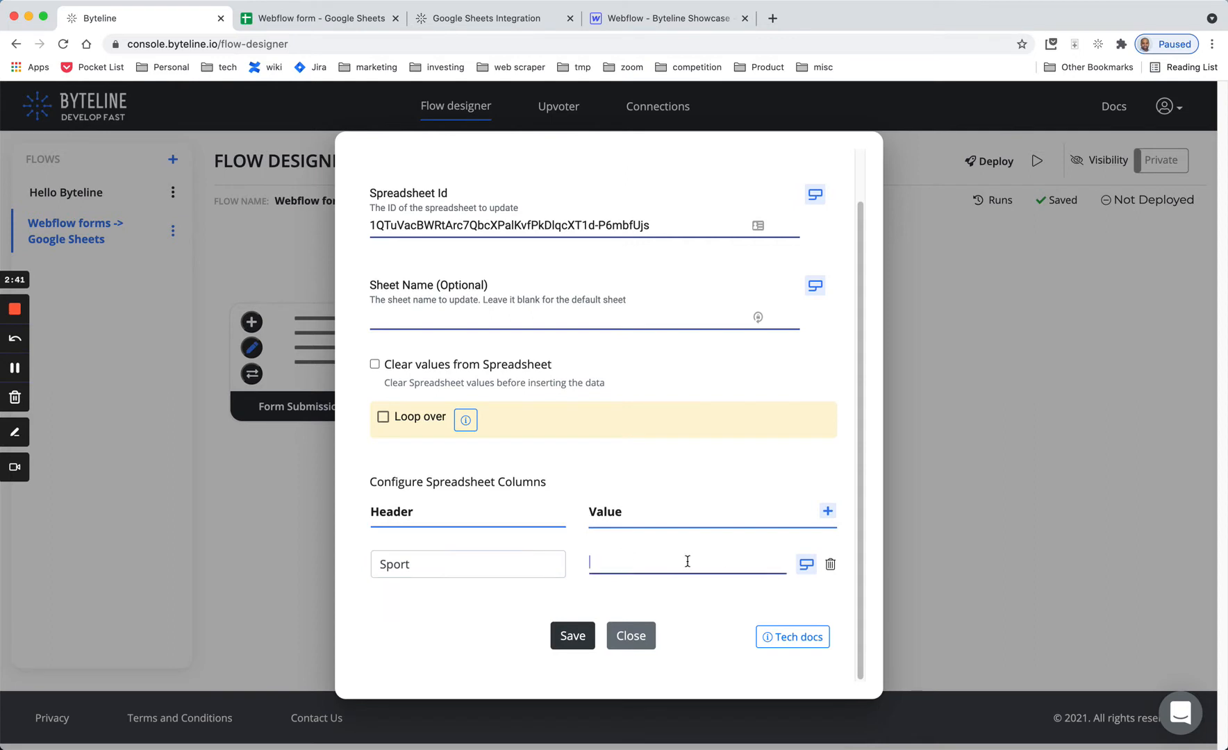
Add an input variable with the key "sport" to the flow's input values for the Sport column
click(806, 566)
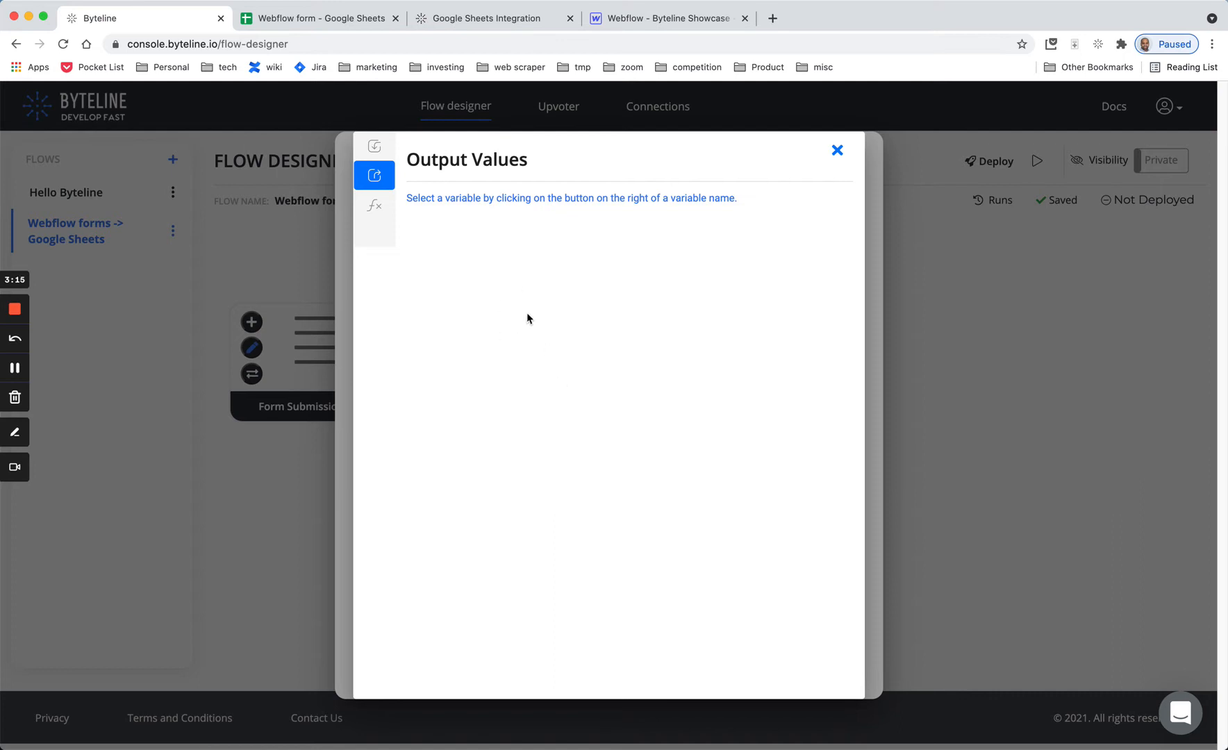
click(375, 150)
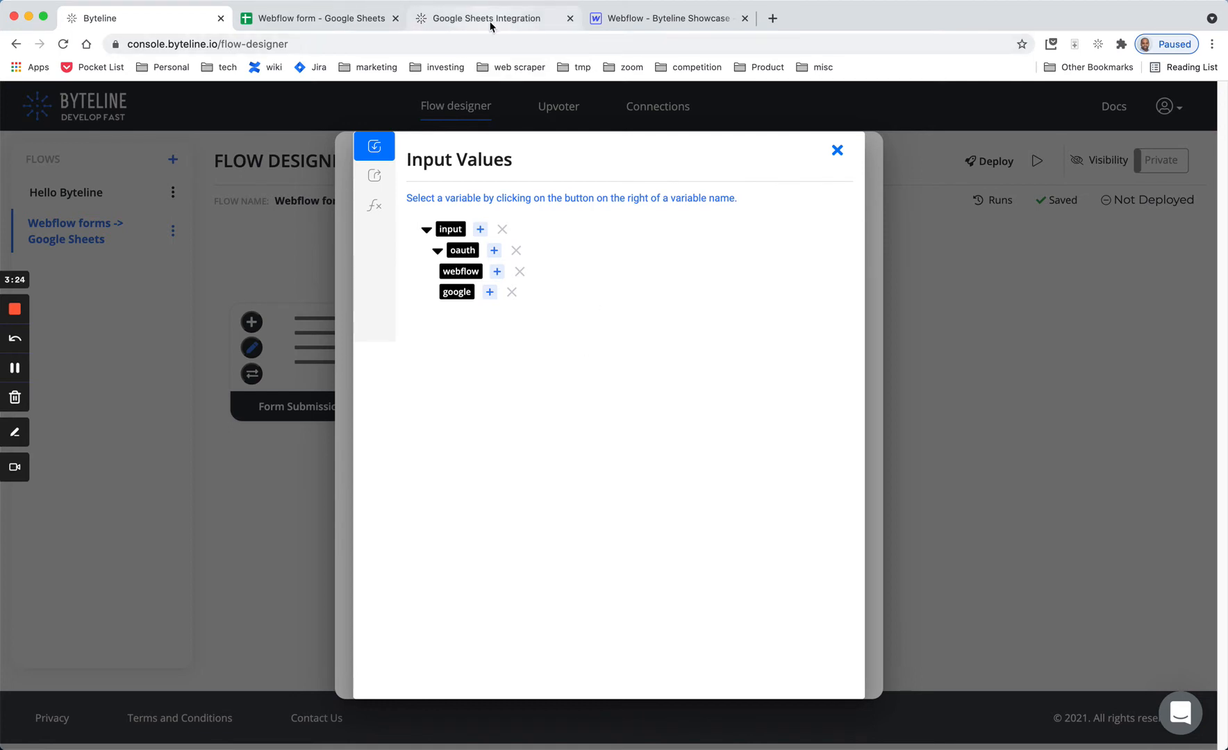
click(539, 28)
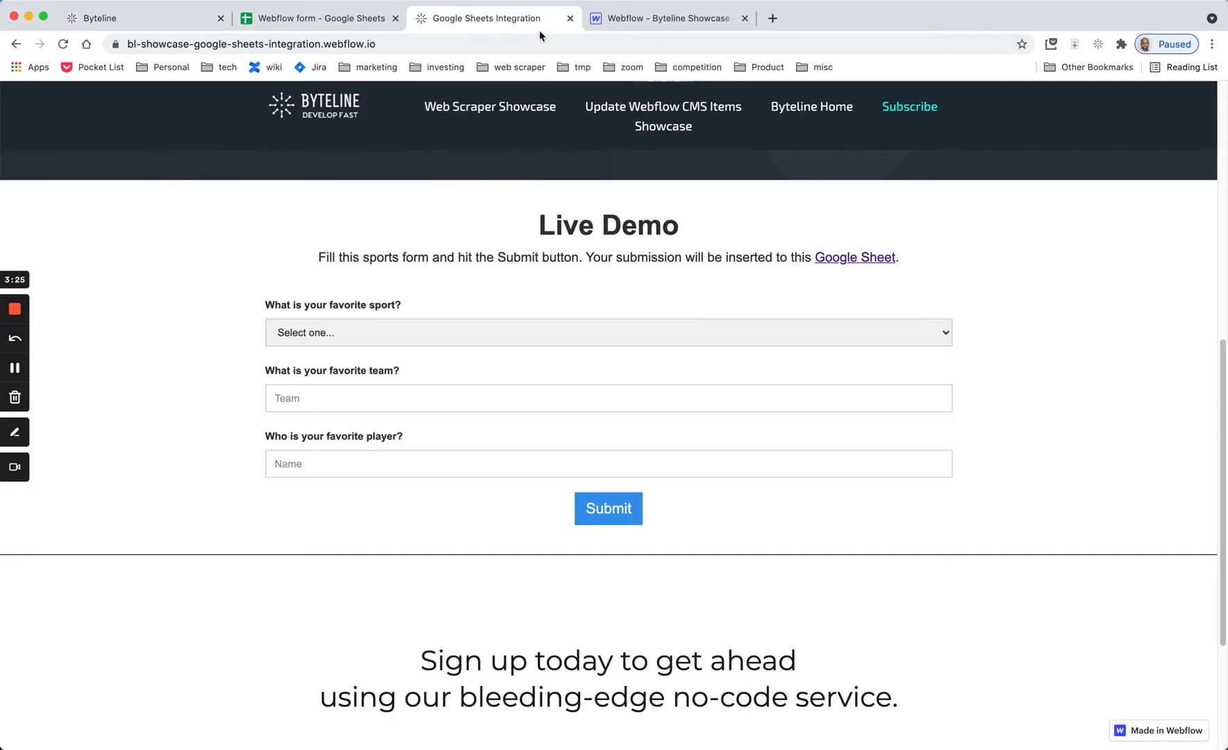
click(143, 28)
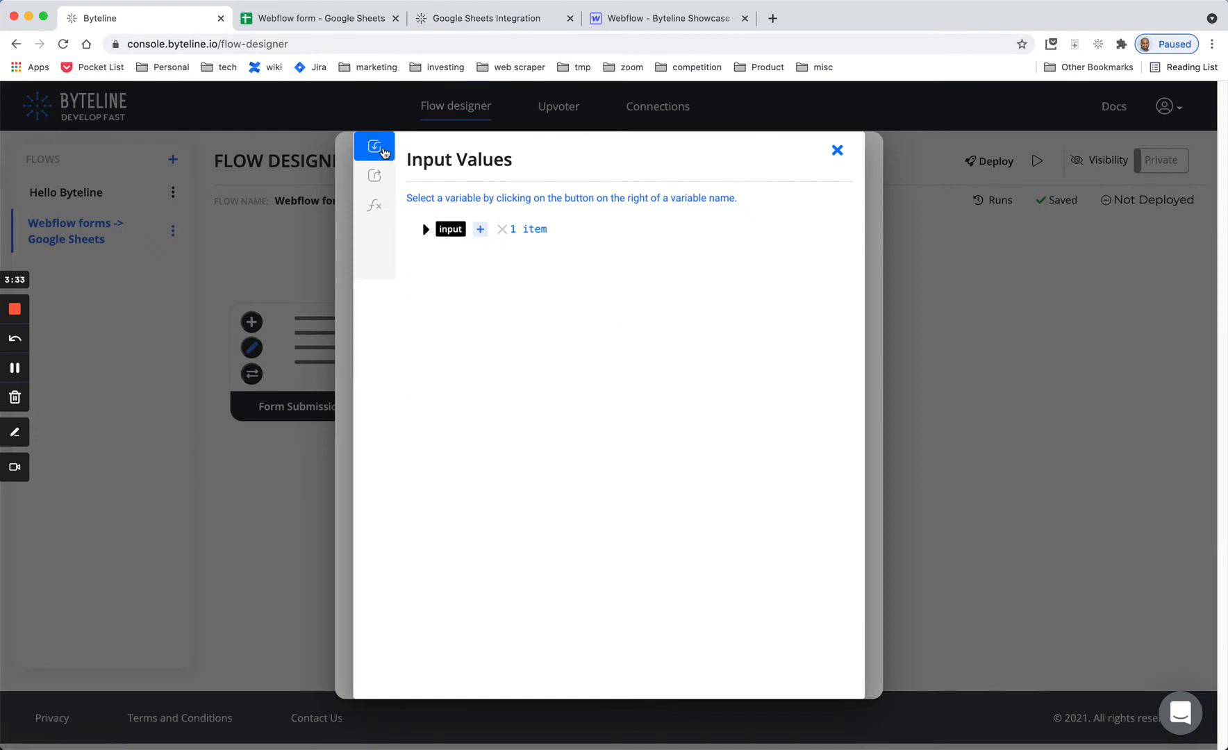
click(480, 230)
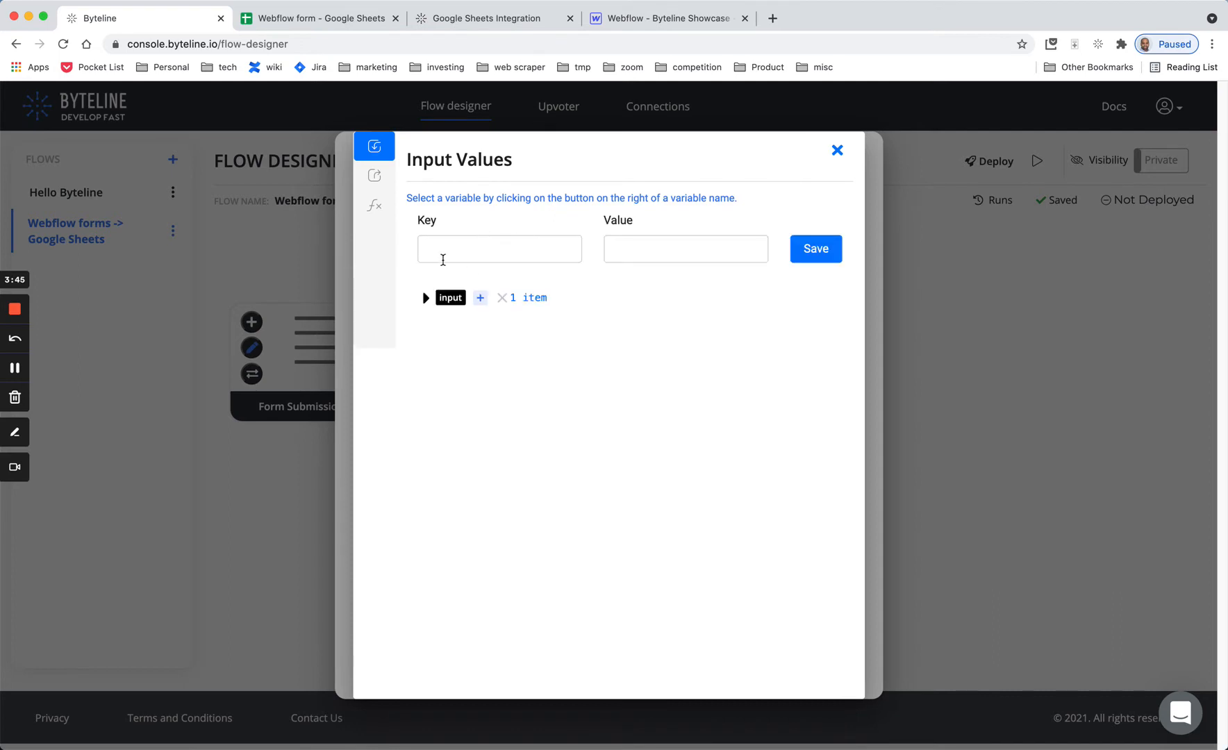
click(446, 252)
text(sport)
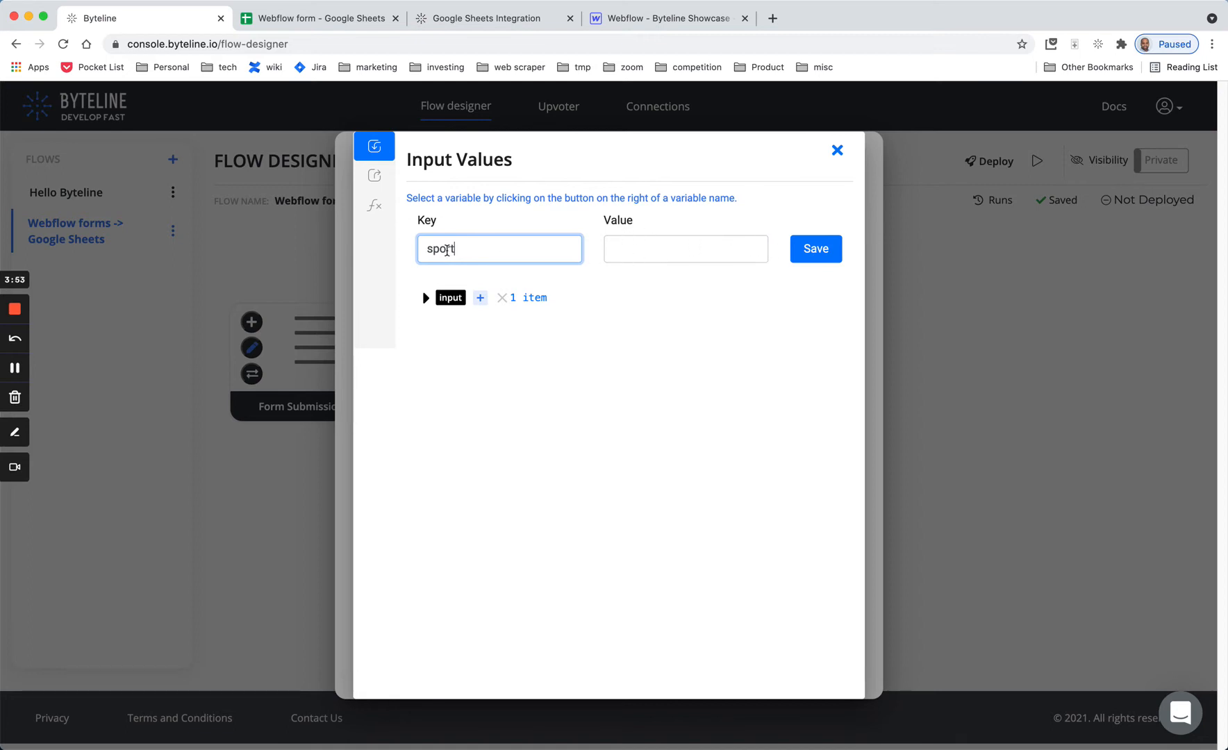
click(825, 254)
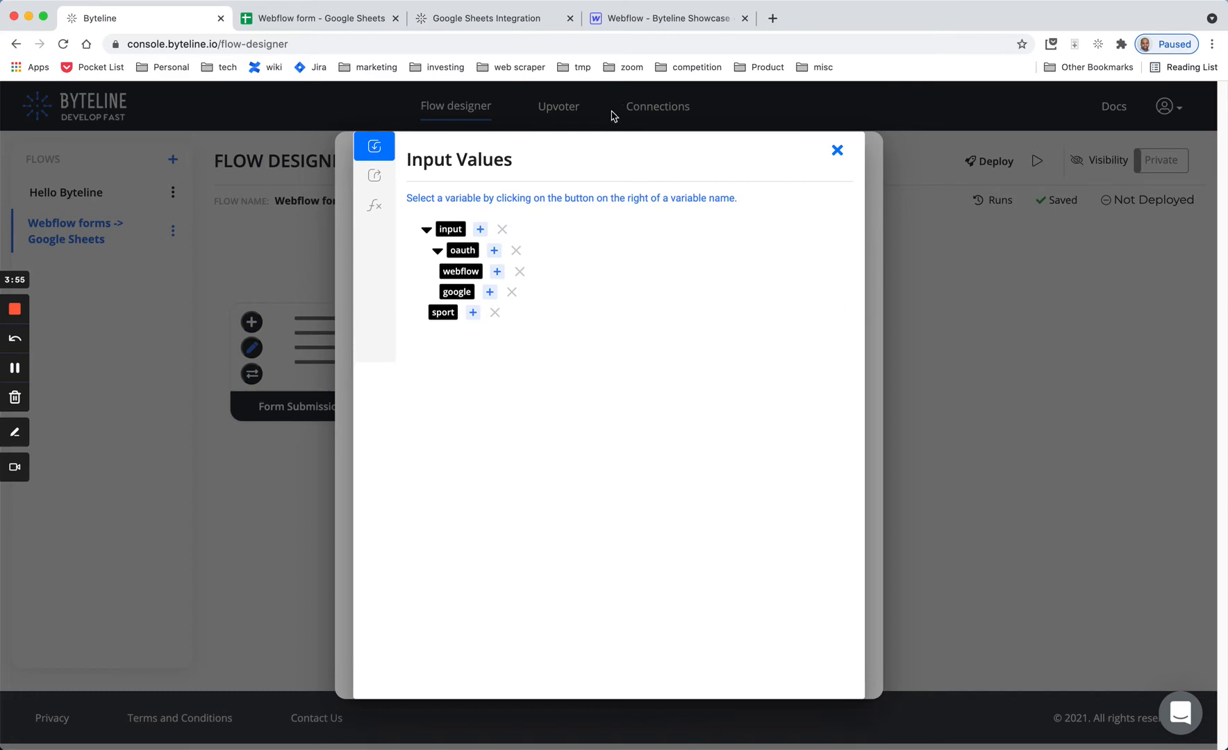
Look up the field names of the favorite team and favorite player text fields in the Webflow Designer
click(486, 19)
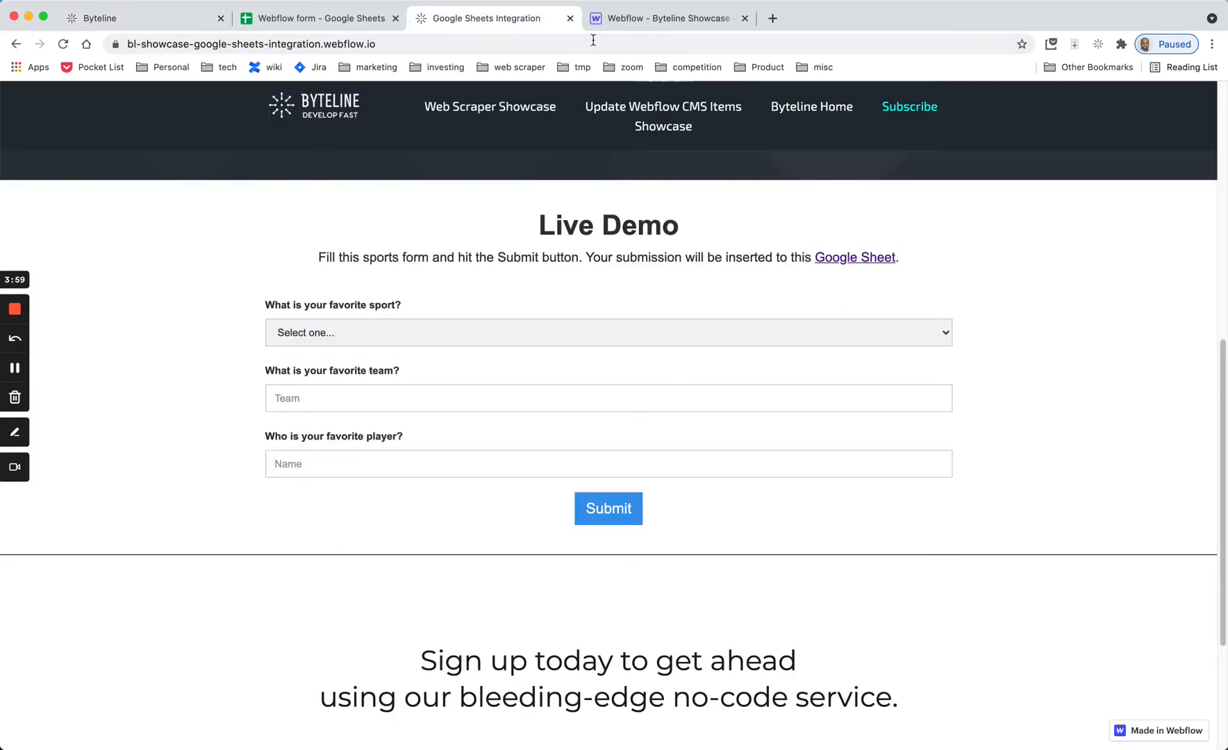
click(609, 22)
click(391, 417)
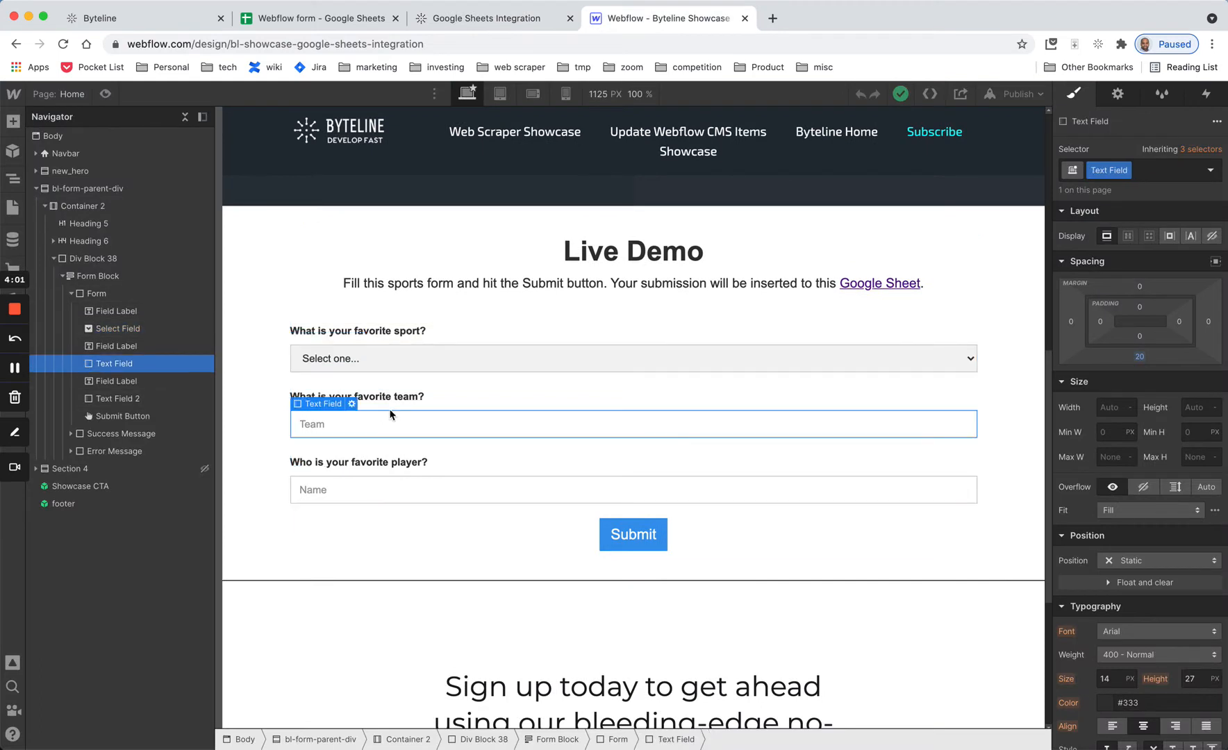
click(353, 404)
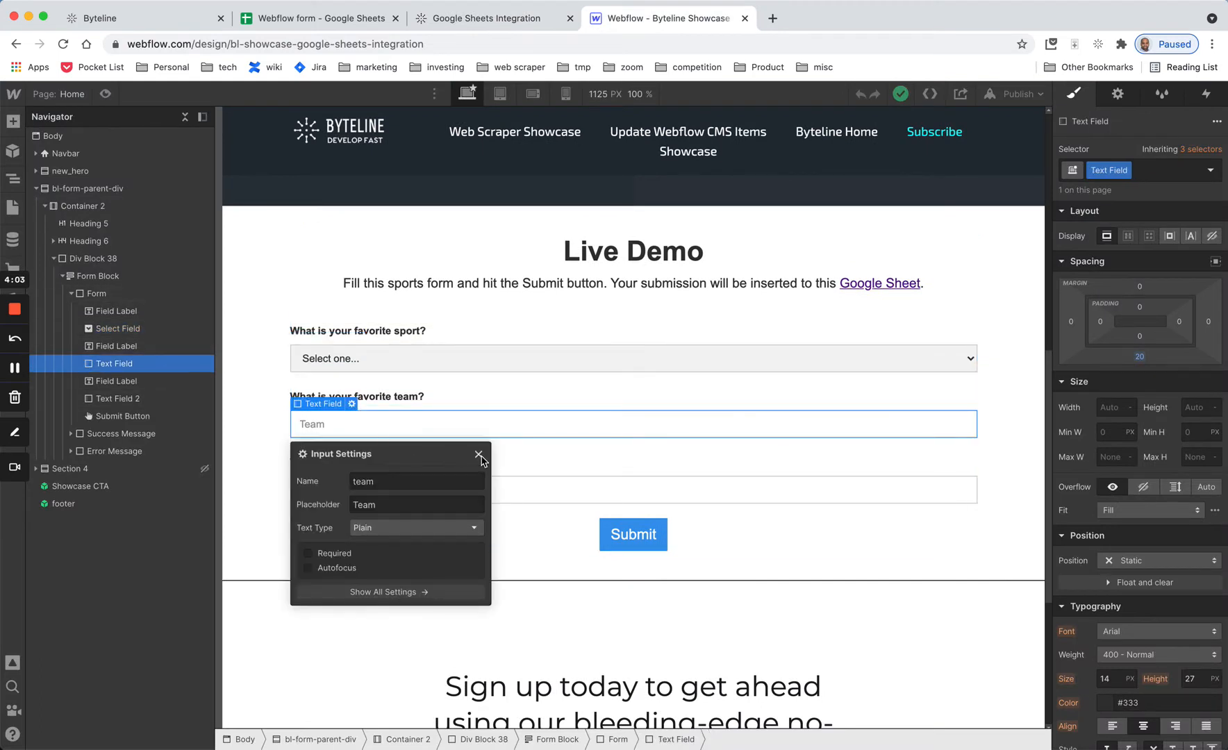
click(479, 454)
click(351, 486)
click(359, 470)
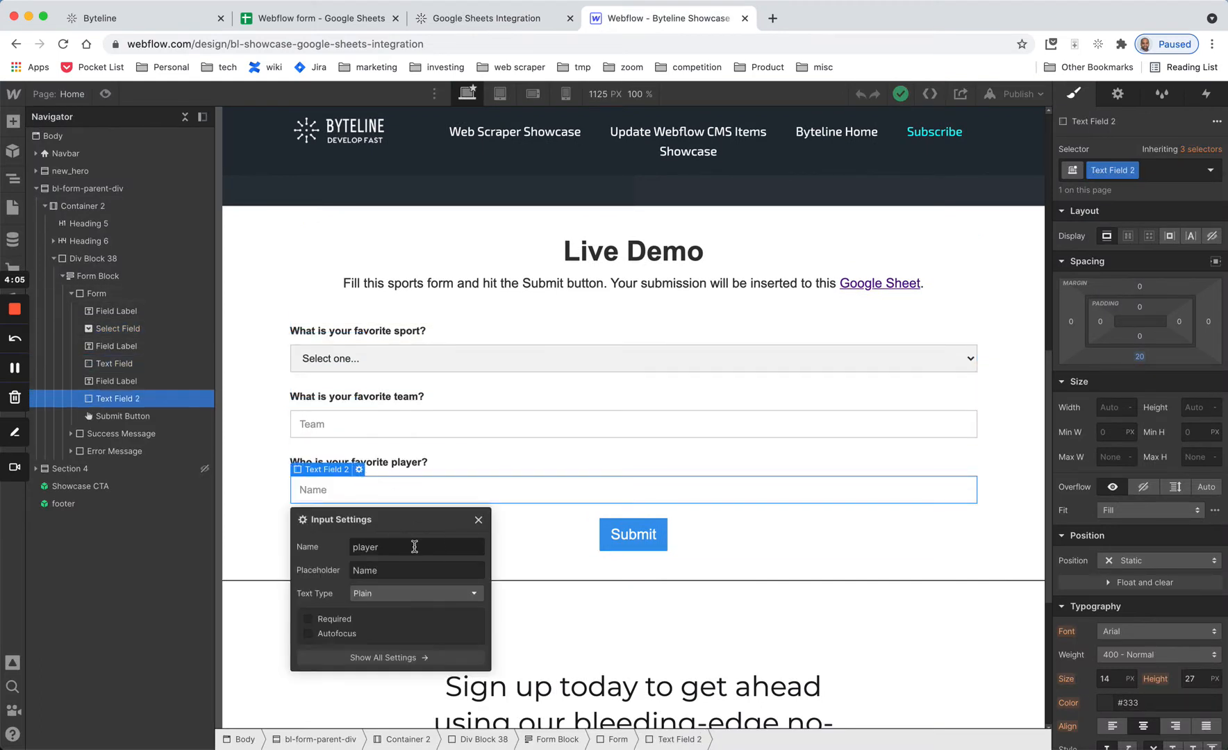
click(479, 520)
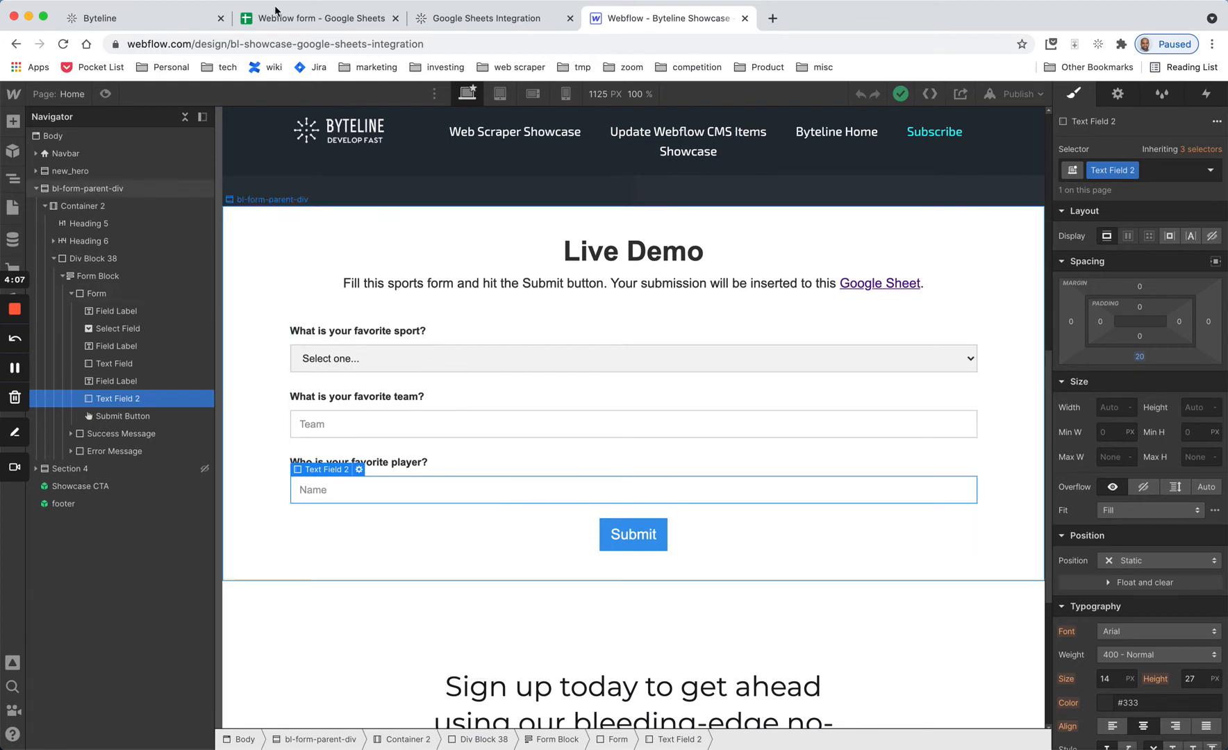
Back in Byteline, add input variables with the keys "team" and "player" to the flow's input values
click(136, 19)
click(480, 229)
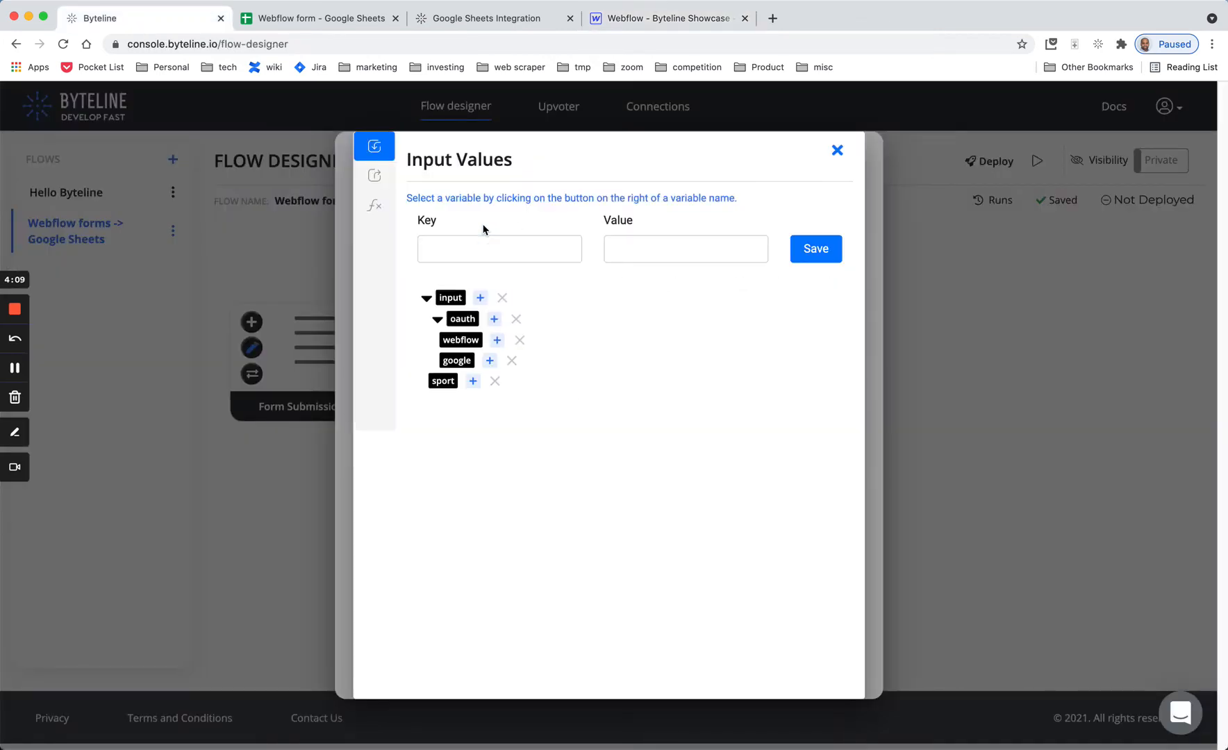
click(481, 241)
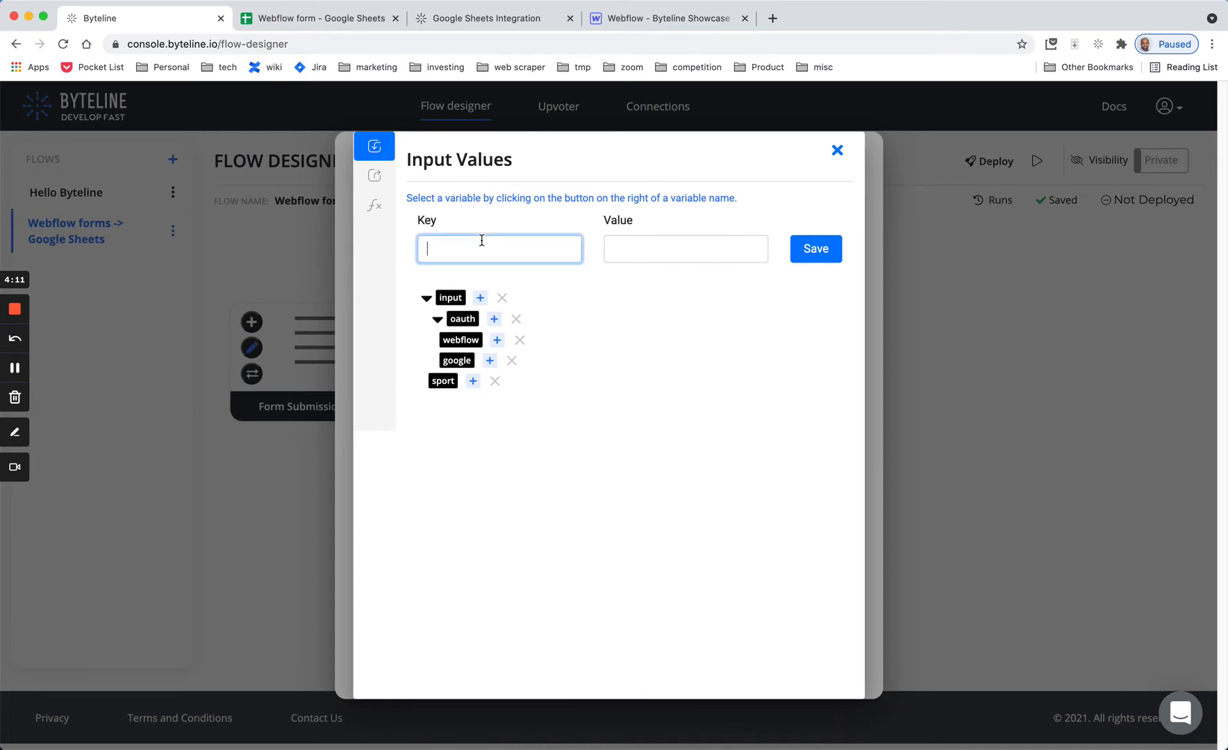
text(team)
click(801, 252)
click(481, 230)
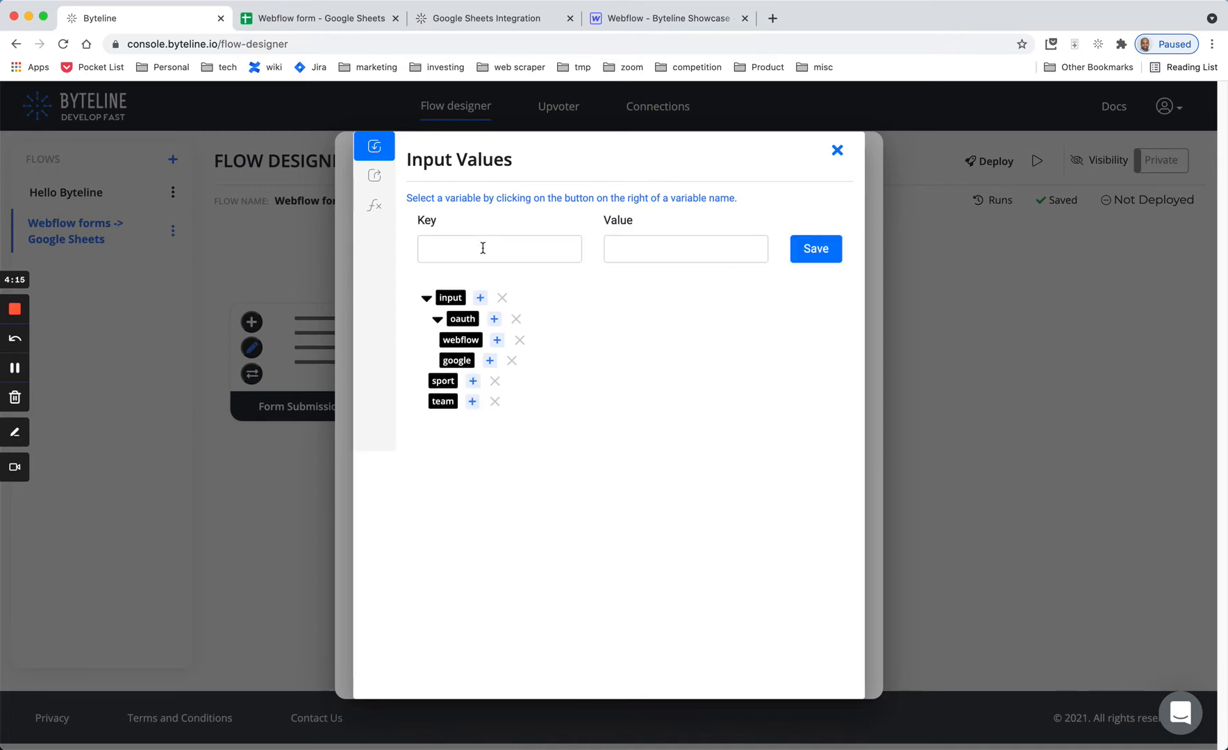
click(482, 248)
text(player)
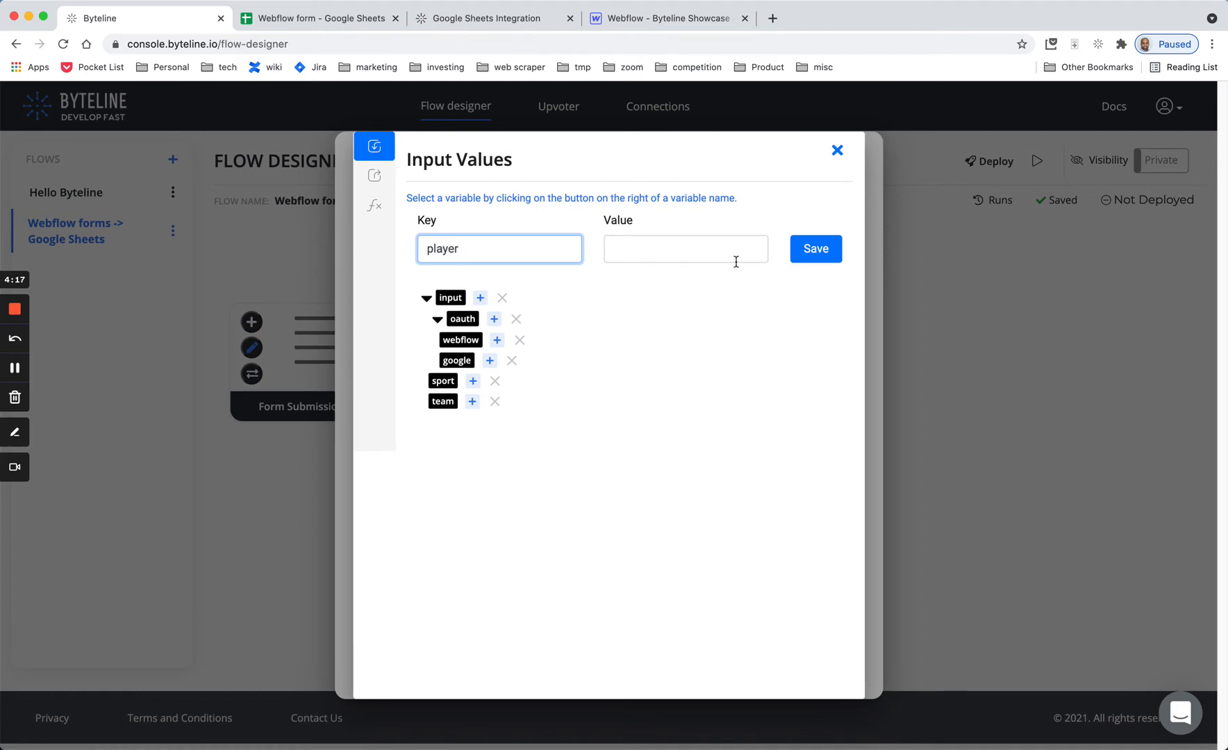
click(825, 255)
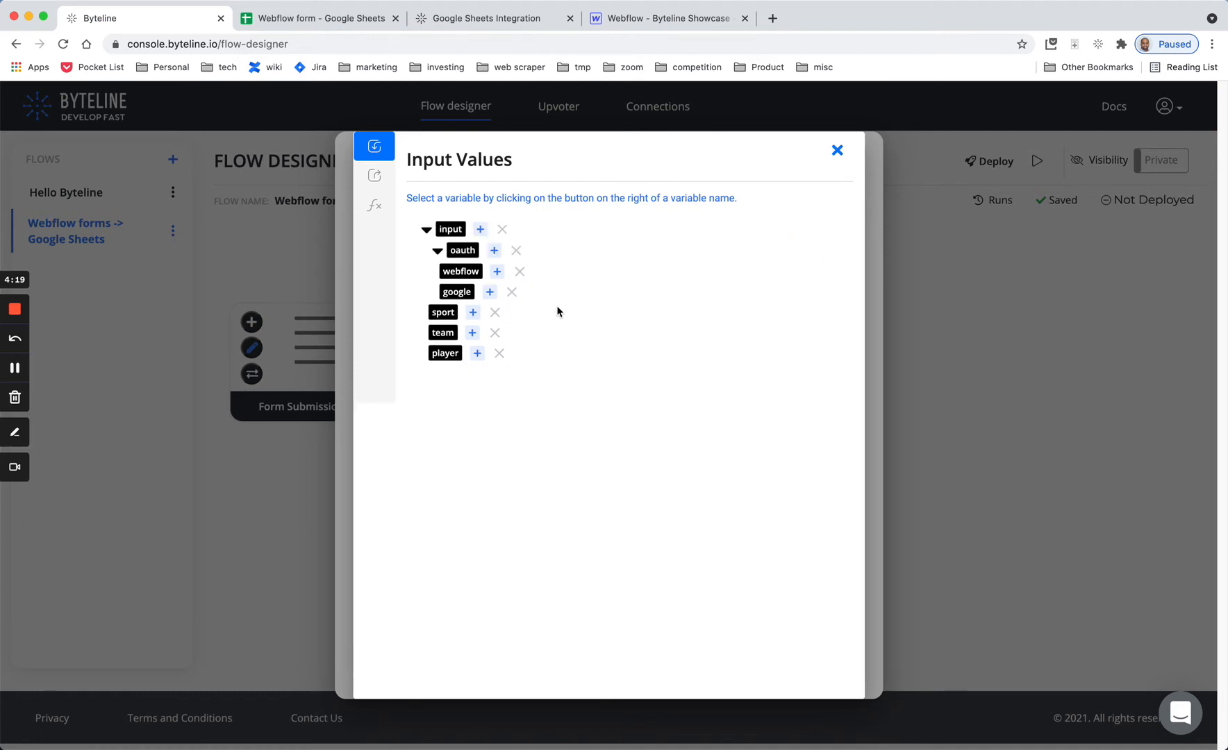
Set the Sport column's value to the sport input variable and add a "Team" column with the value ${input.team}
click(443, 314)
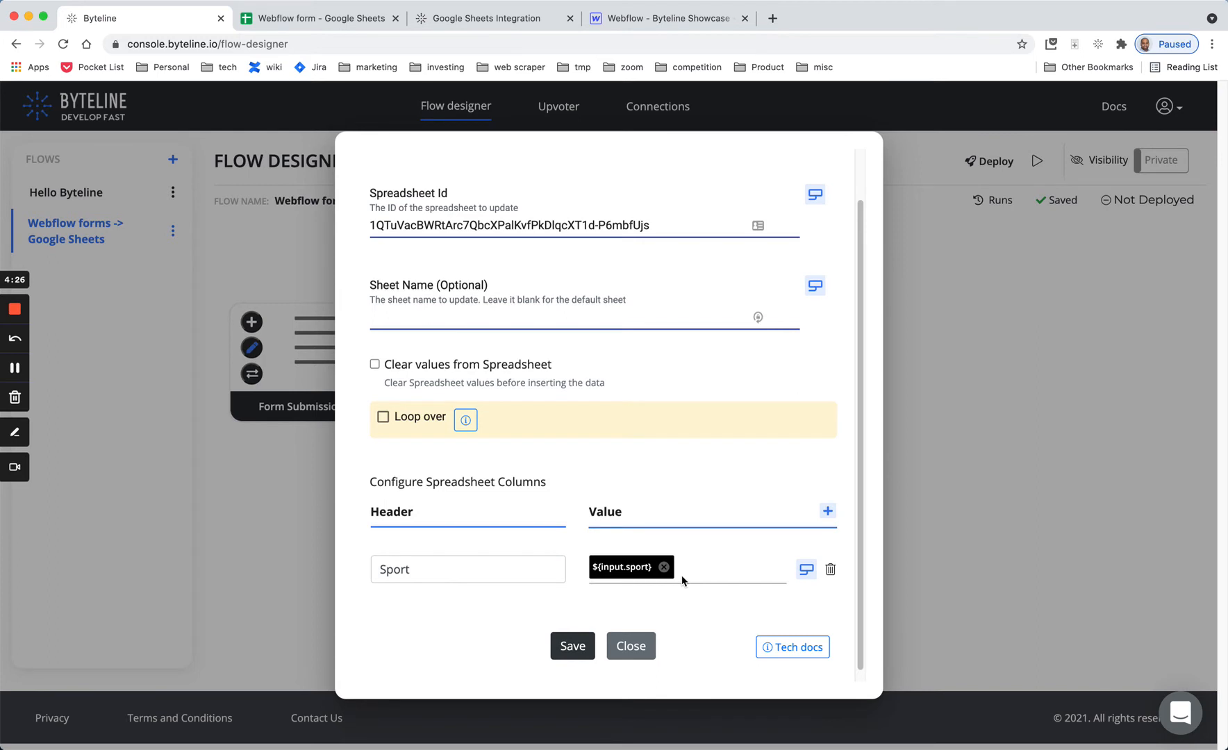
click(827, 512)
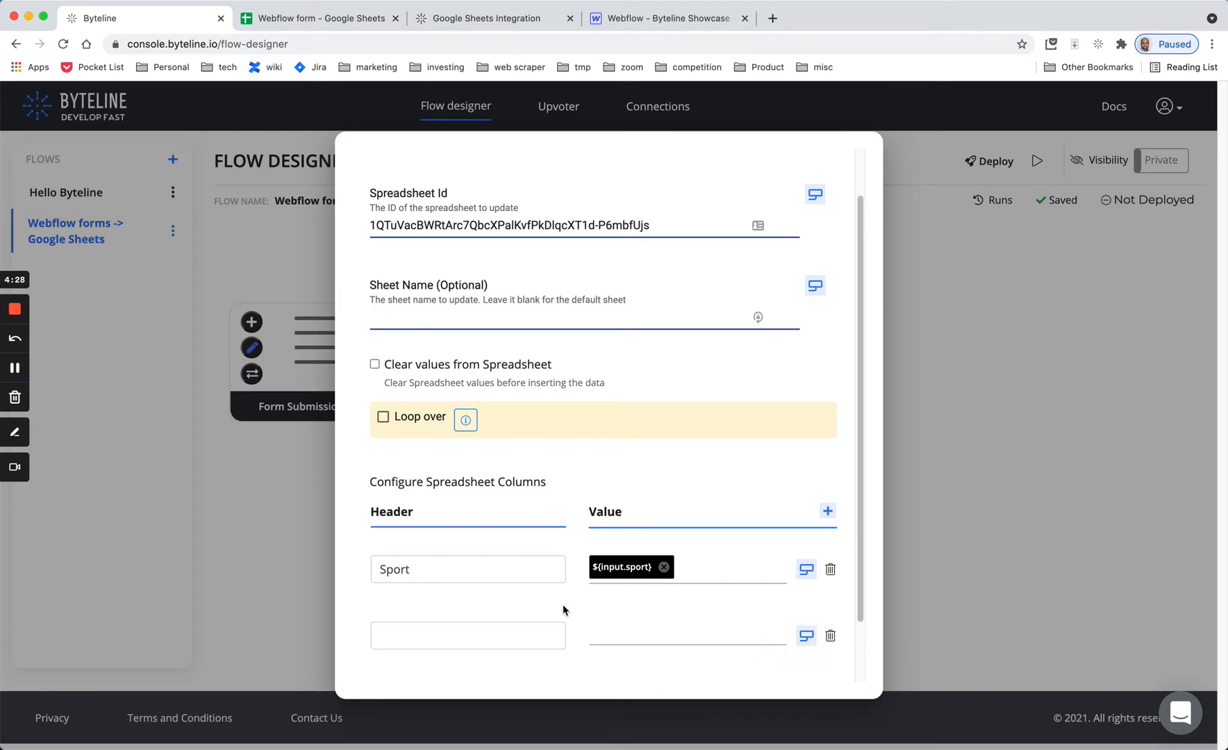
click(513, 630)
text(tea)
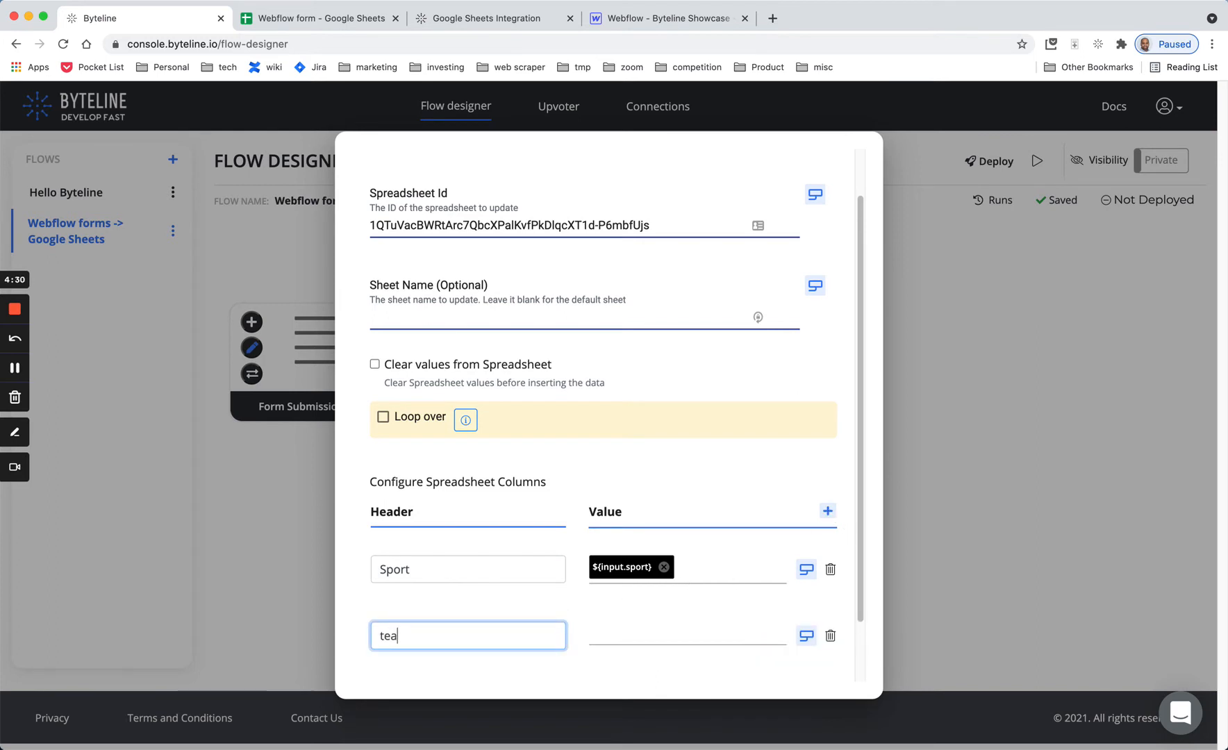
text(Team)
click(783, 636)
click(806, 636)
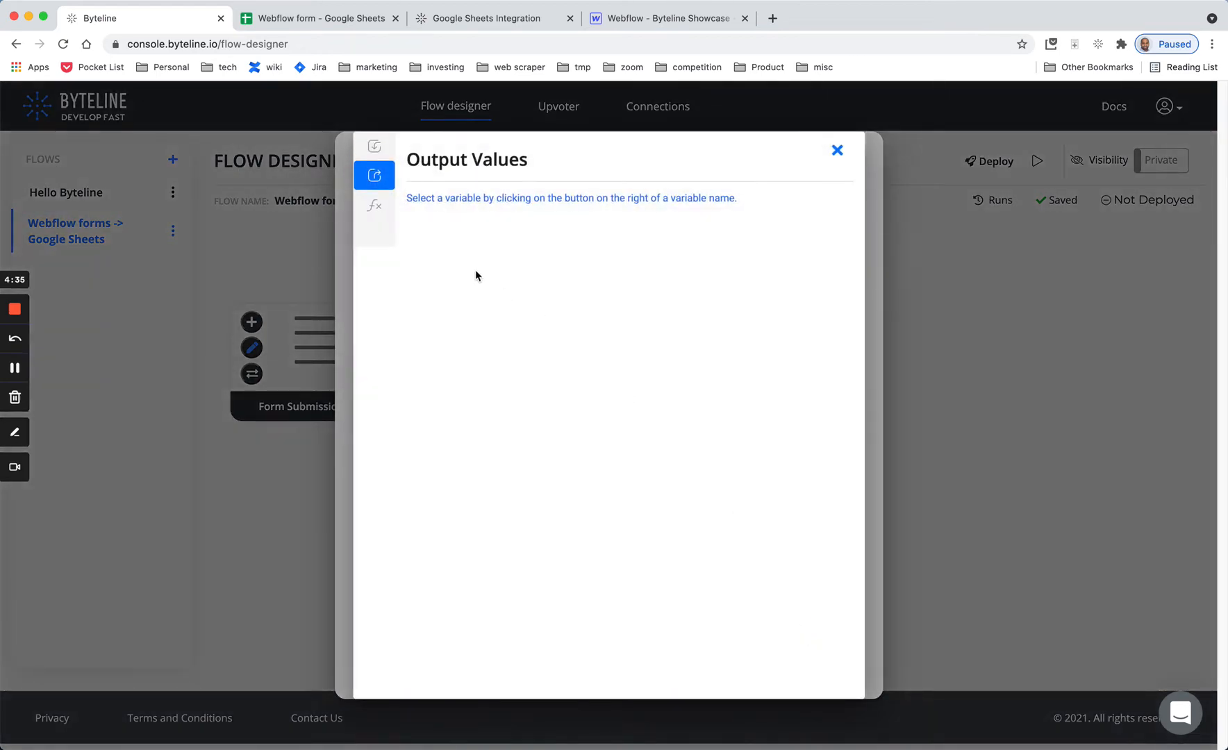
click(374, 147)
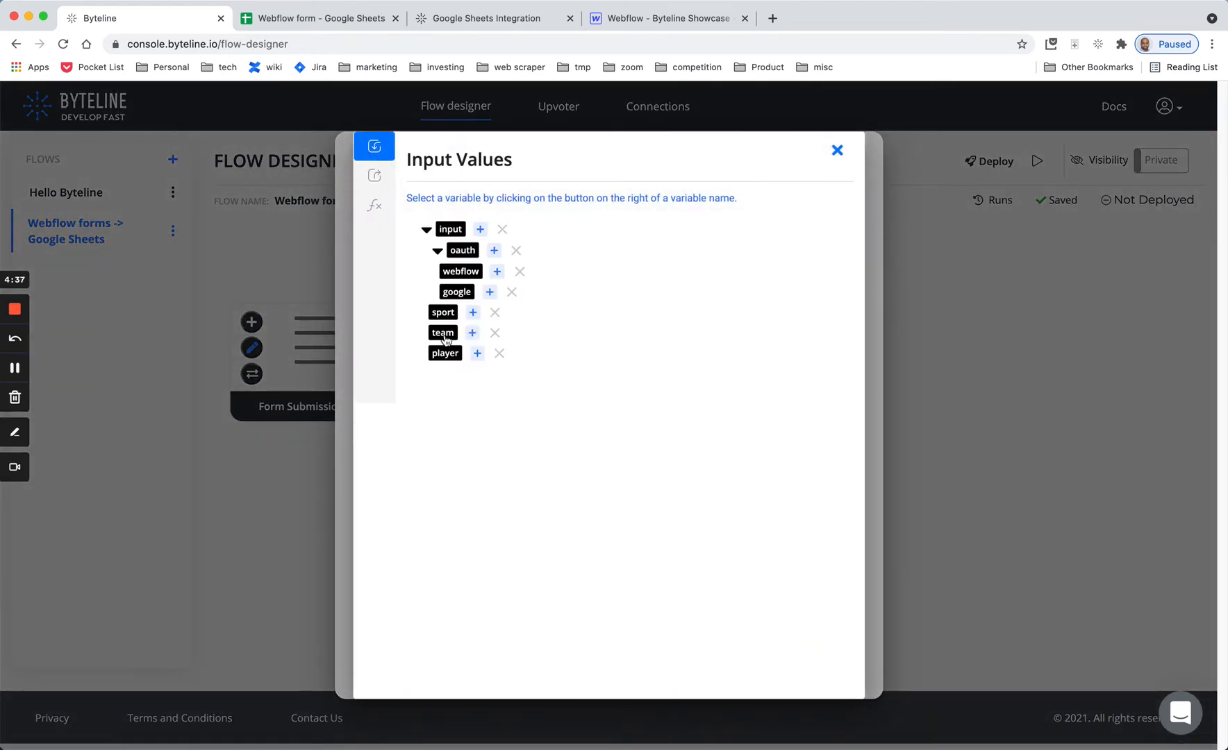
click(472, 332)
scroll(555, 601, down, 2)
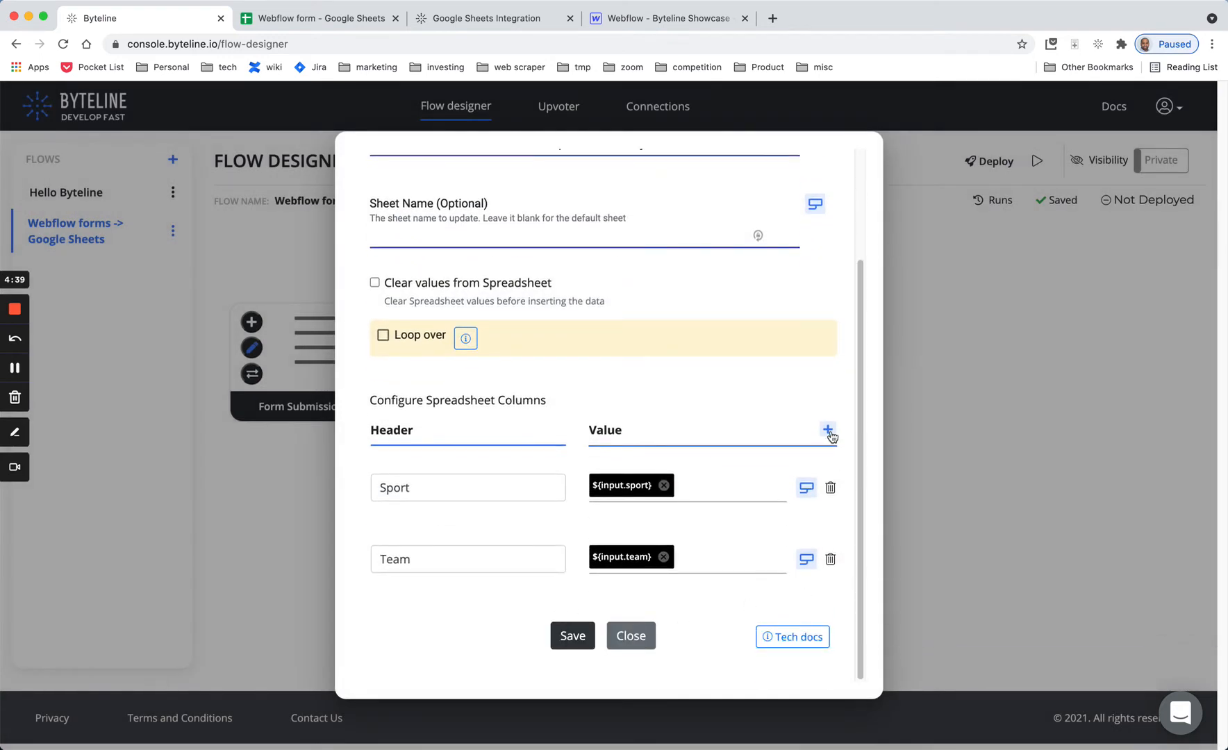
Add a "Player" column using the player input variable as its value and save the Insert Columns node
click(827, 429)
scroll(472, 614, down, 1)
click(411, 558)
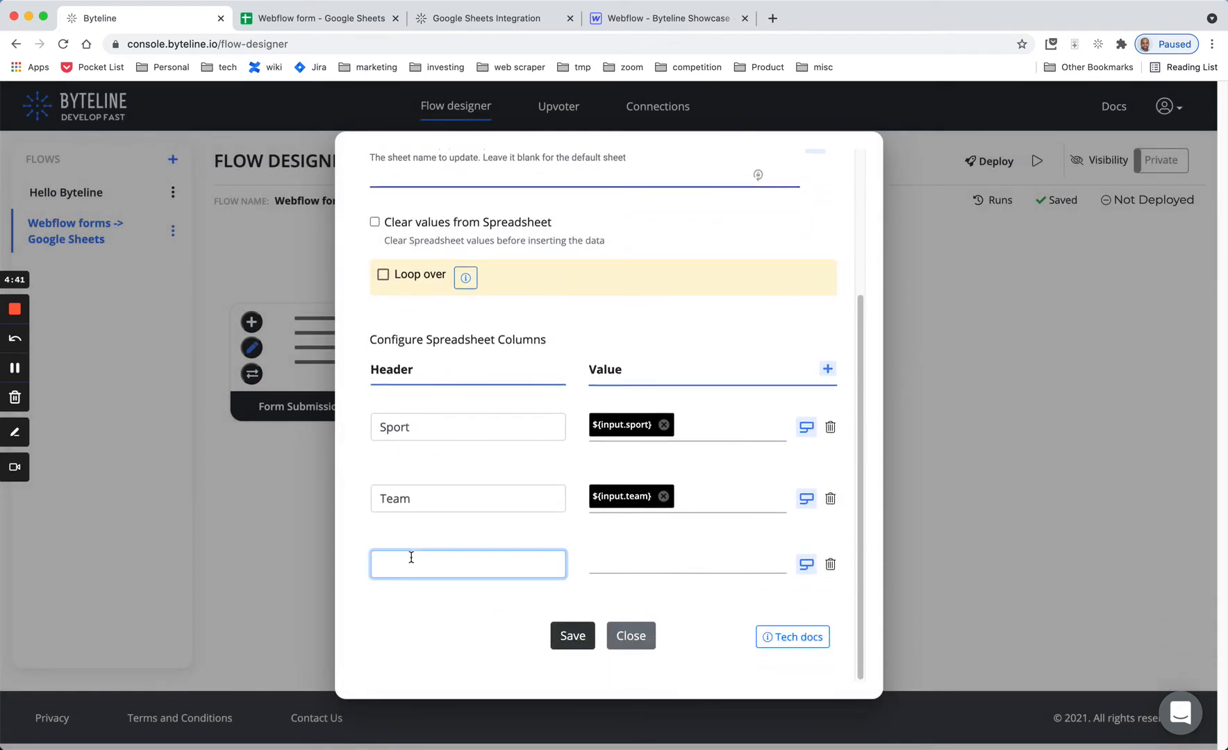
text(Player)
click(806, 564)
click(384, 150)
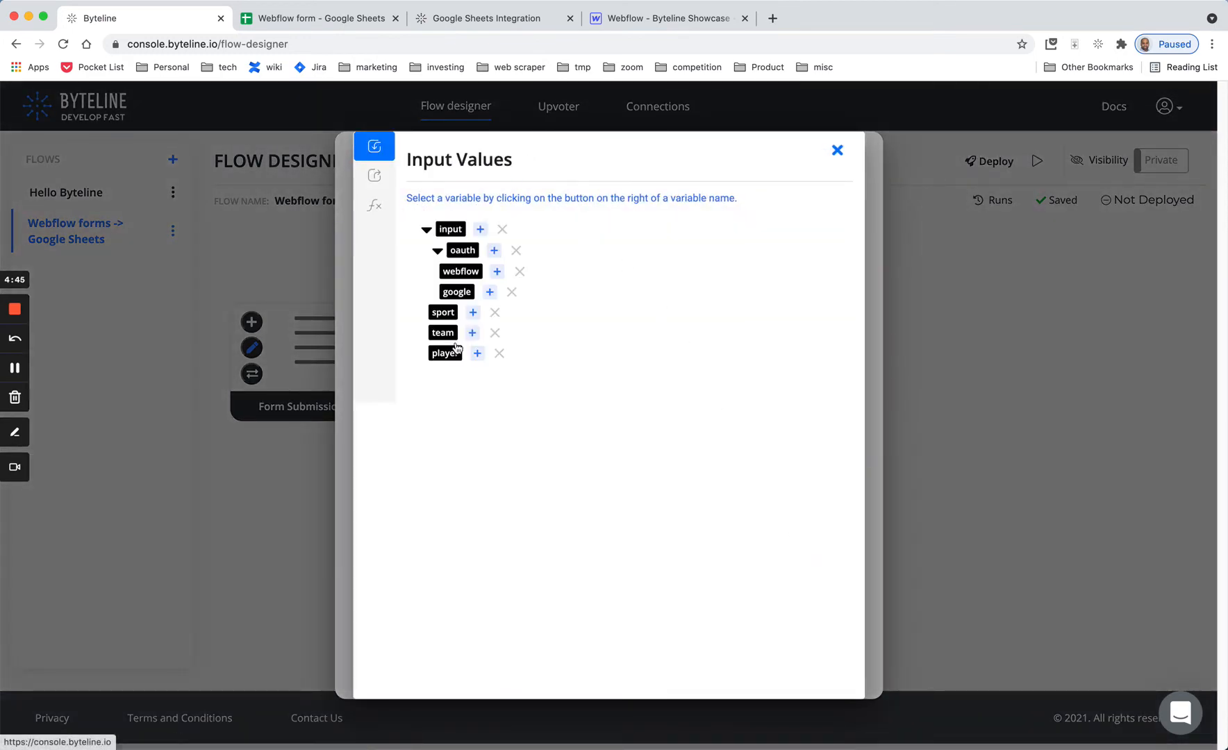
click(458, 349)
scroll(742, 406, up, 3)
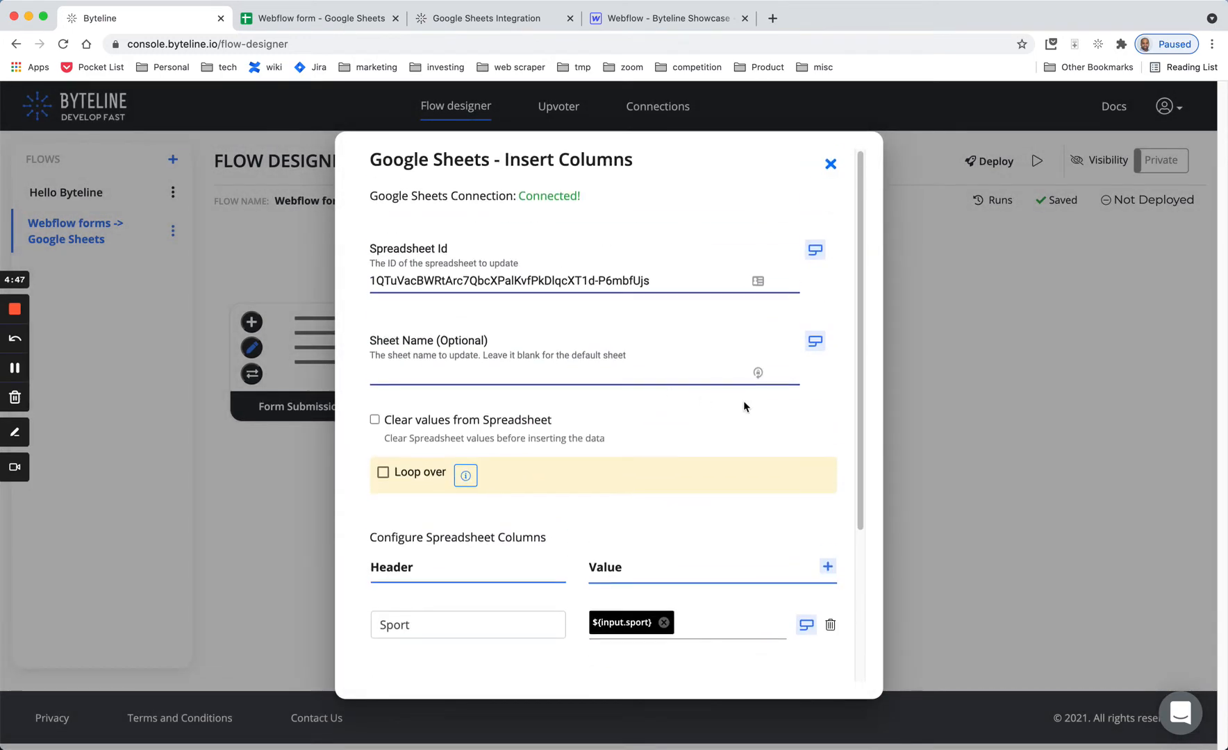
scroll(776, 410, down, 3)
scroll(776, 410, up, 3)
scroll(776, 411, down, 4)
click(573, 637)
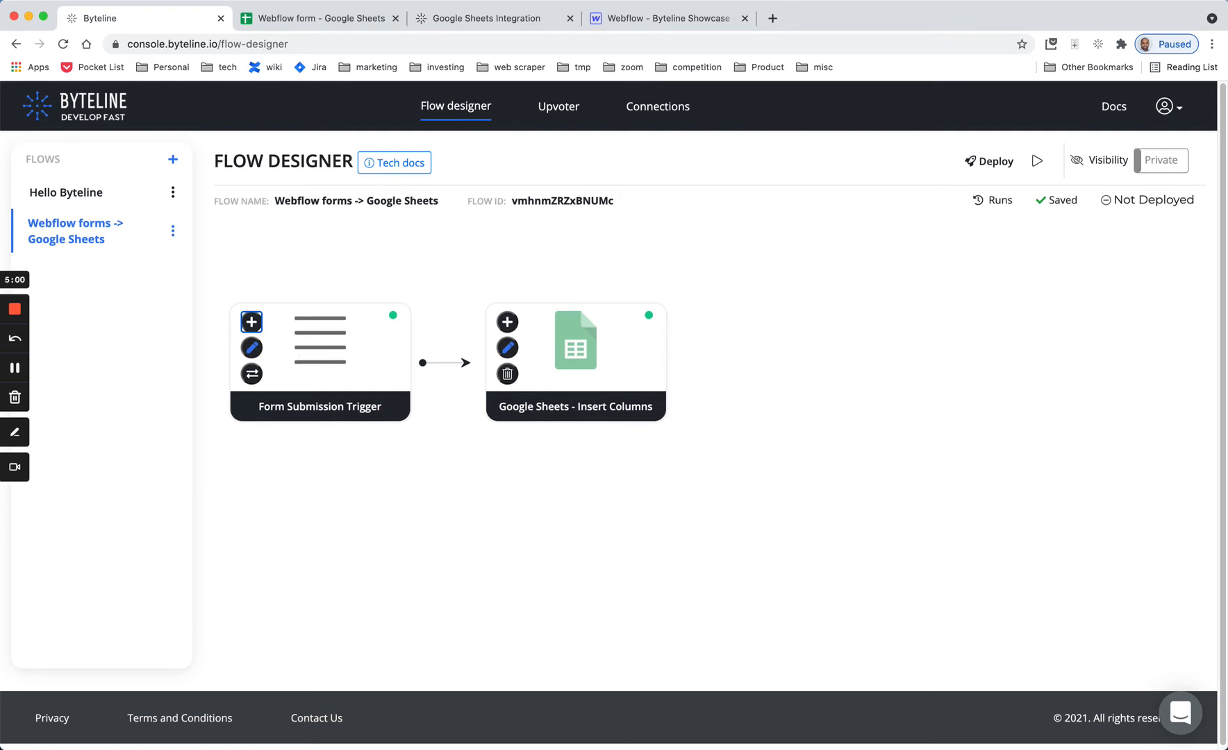
In the Webflow Designer, select the sports form's Form element and open its form settings at the Action URL
click(660, 18)
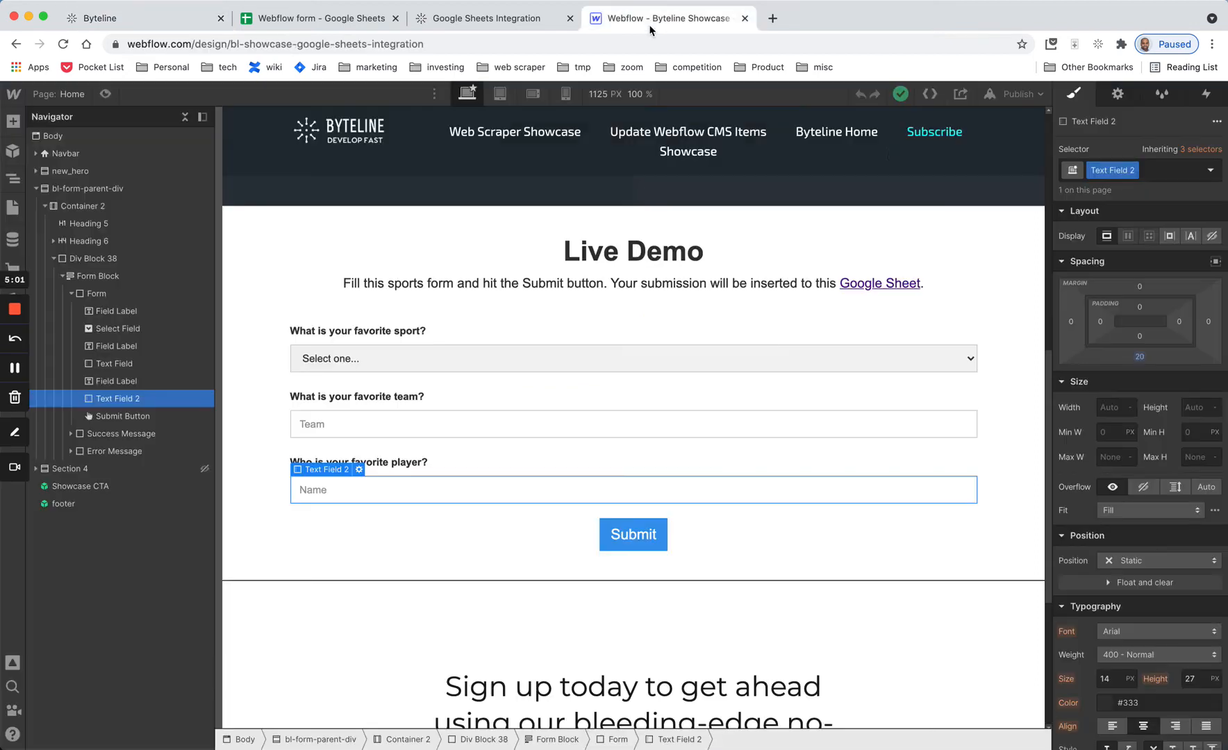
click(646, 342)
click(646, 341)
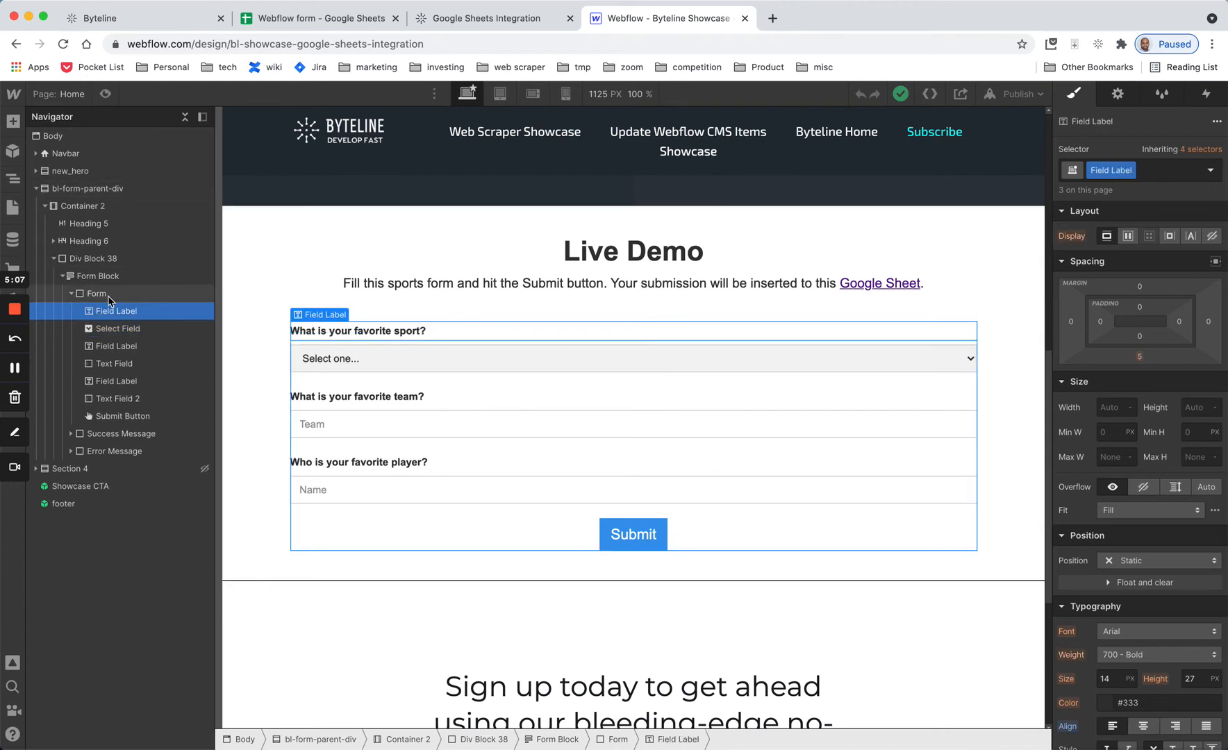
click(105, 298)
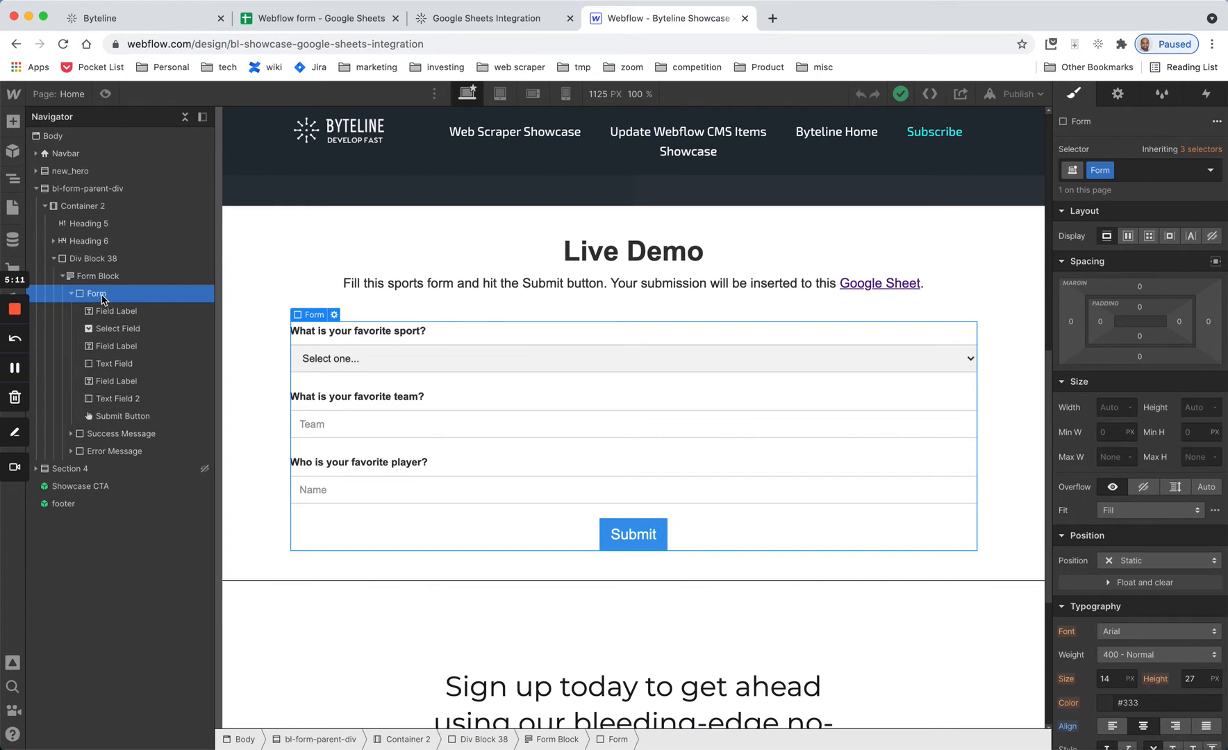
click(1118, 95)
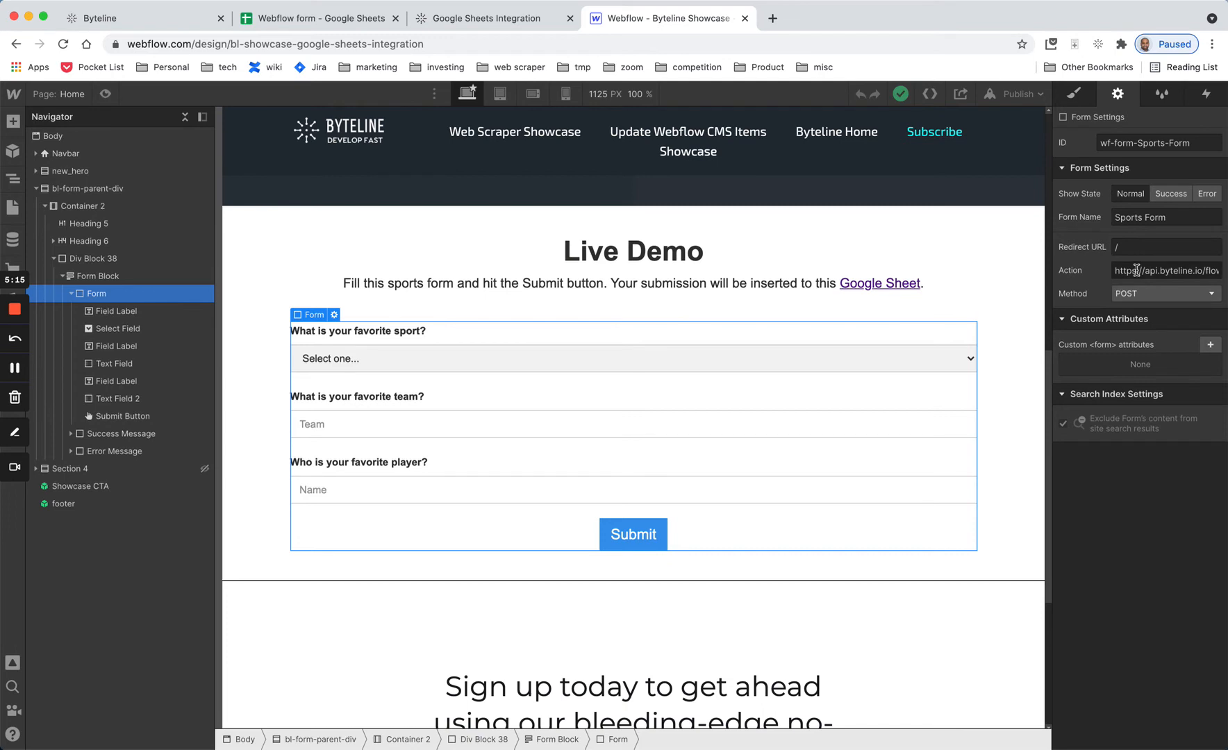
click(1136, 270)
In Byteline, open the Form Submission Trigger's configuration and copy its URL to the clipboard
click(111, 20)
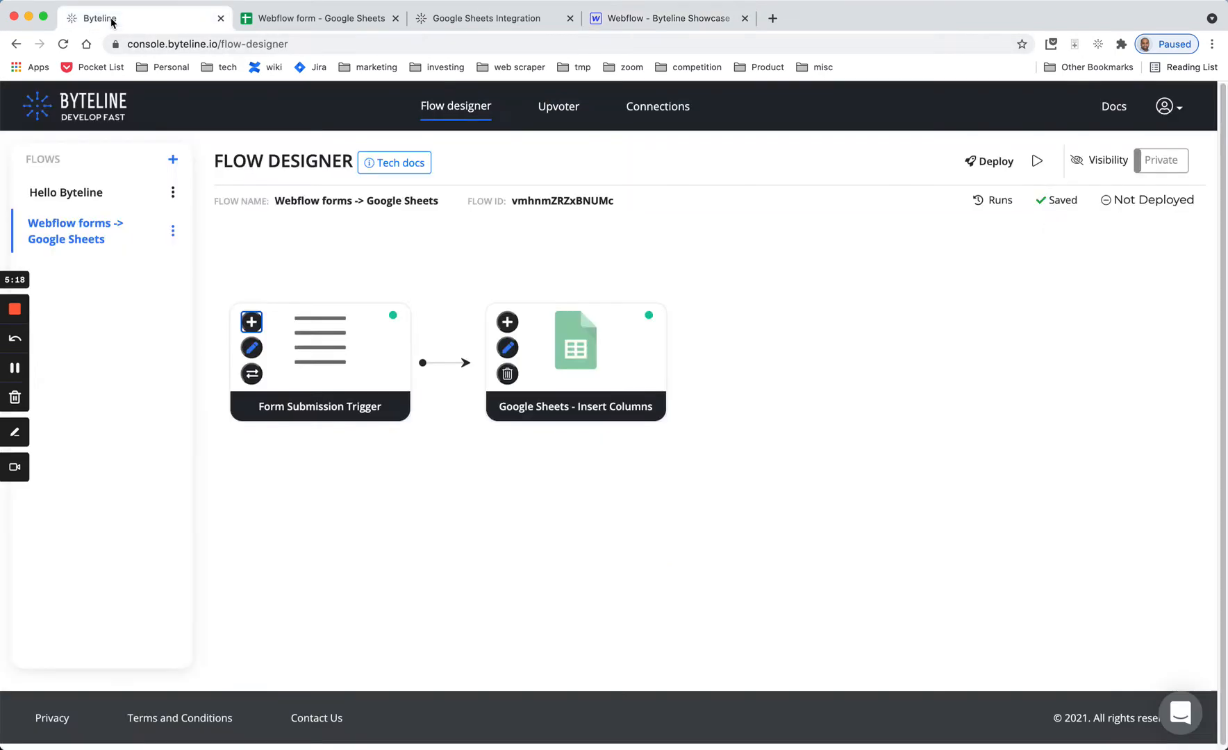
click(253, 349)
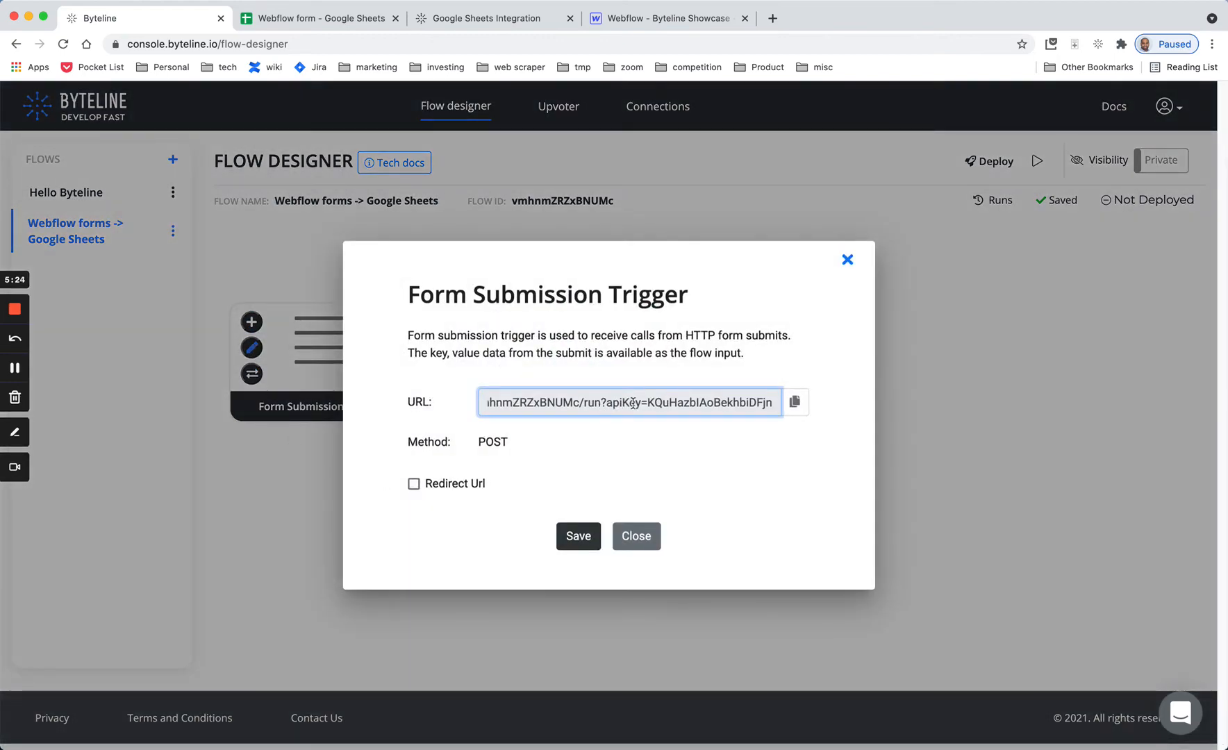
drag(632, 403, 446, 400)
click(576, 403)
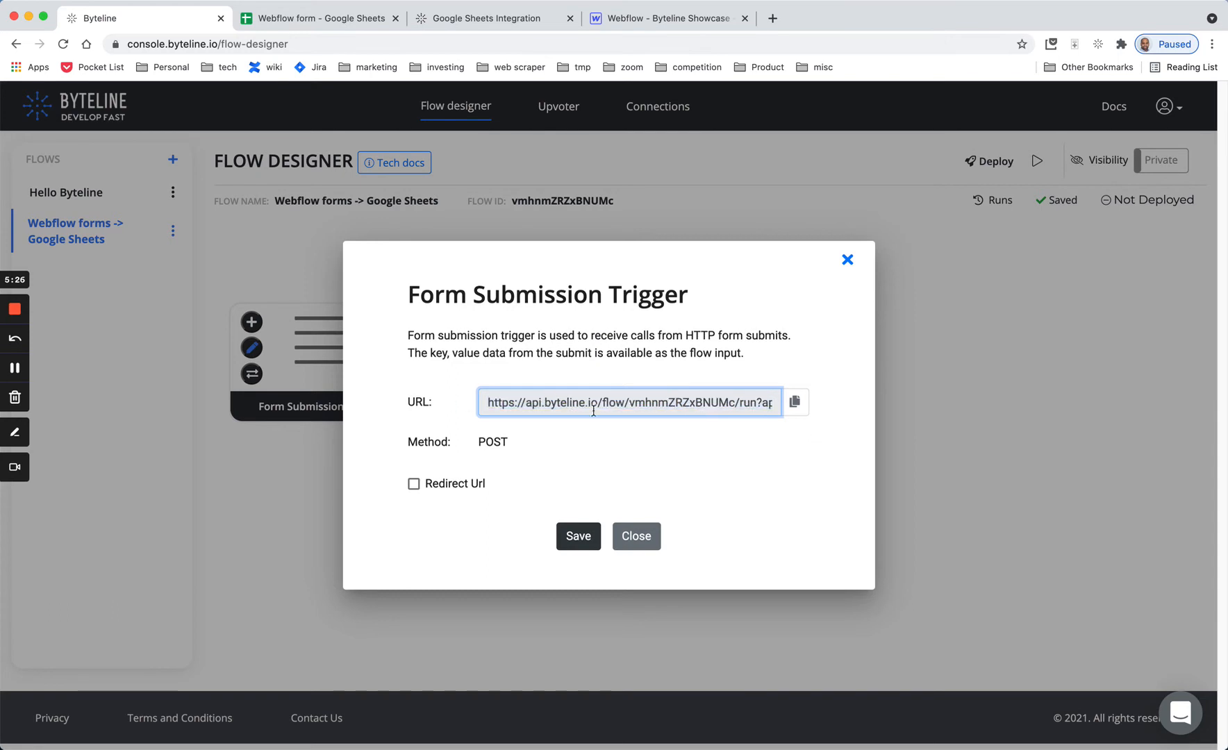
click(808, 403)
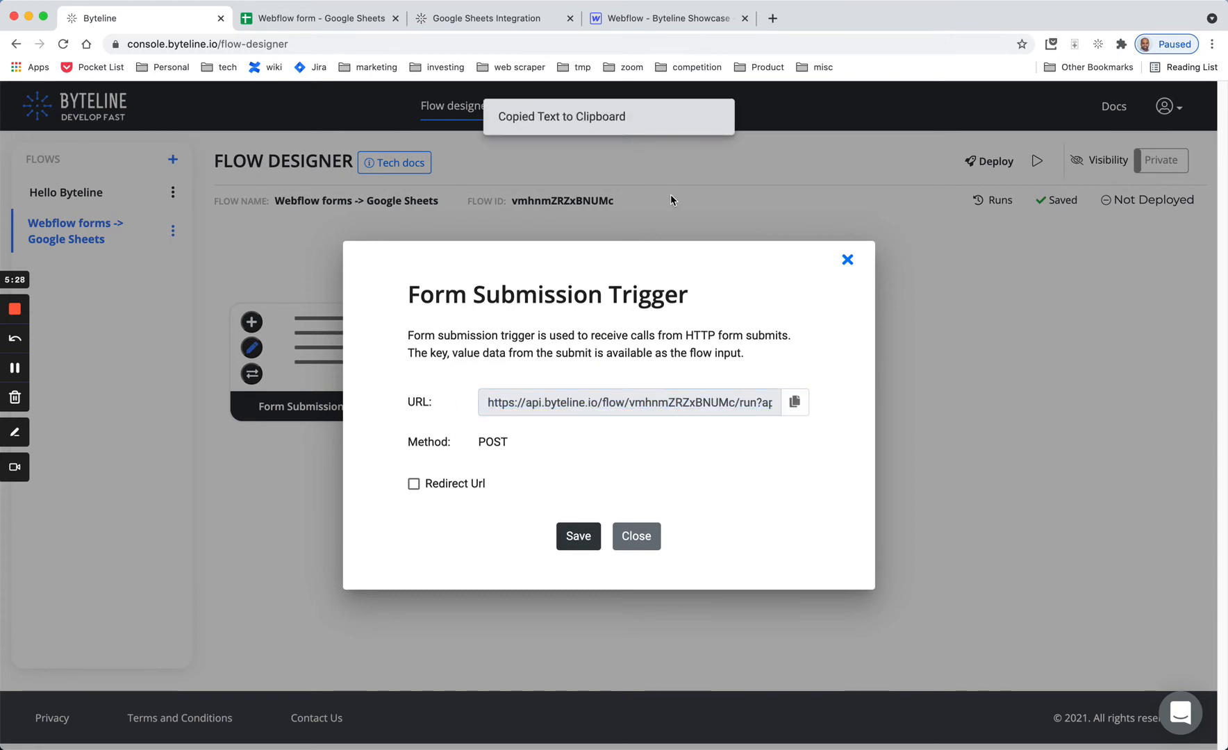
In the Webflow Designer, replace the sports form's Action with the copied flow URL and set its Redirect URL to "/"
click(644, 22)
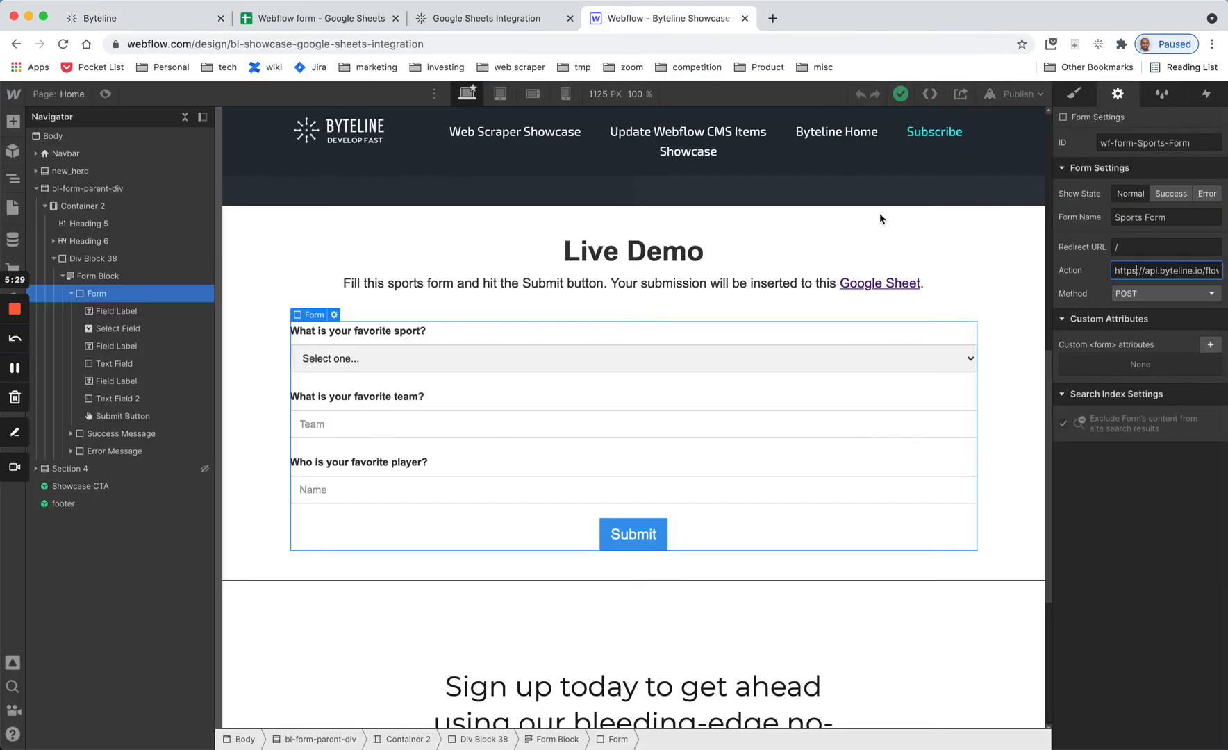
triple_click(1164, 271)
key(BackSpace)
key(super+v)
key(Return)
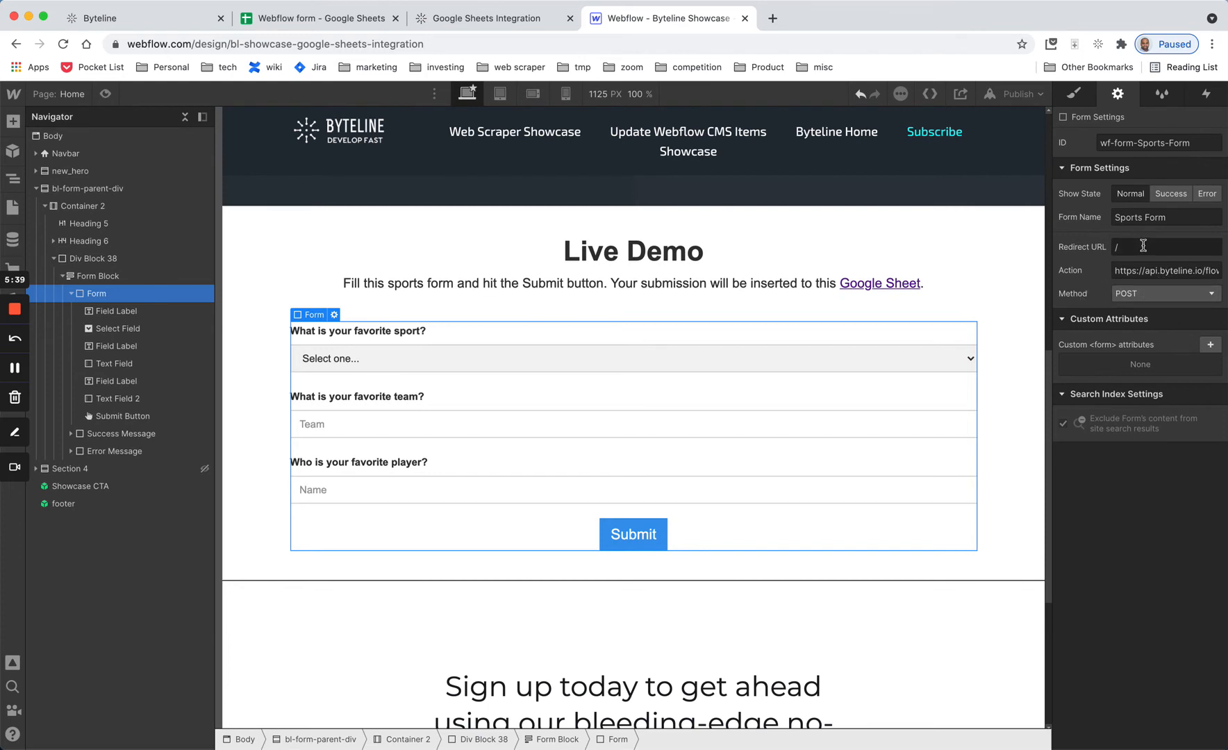
click(1143, 246)
text(/)
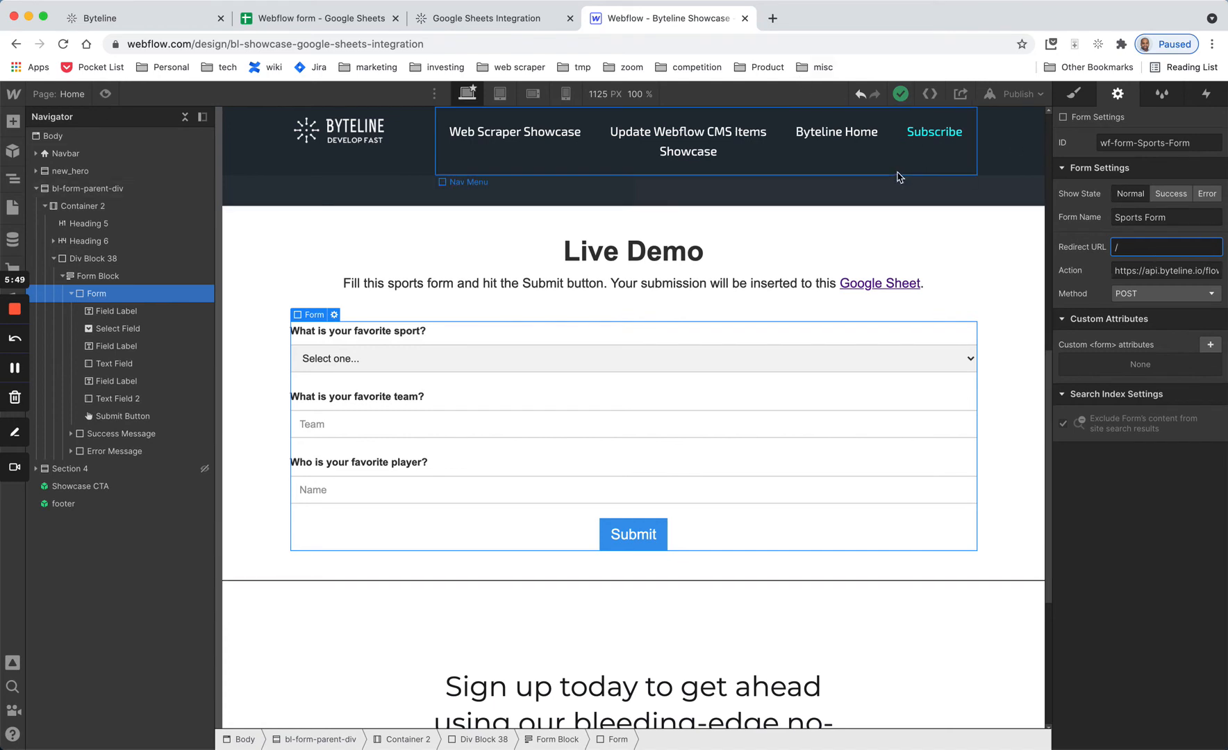
click(147, 21)
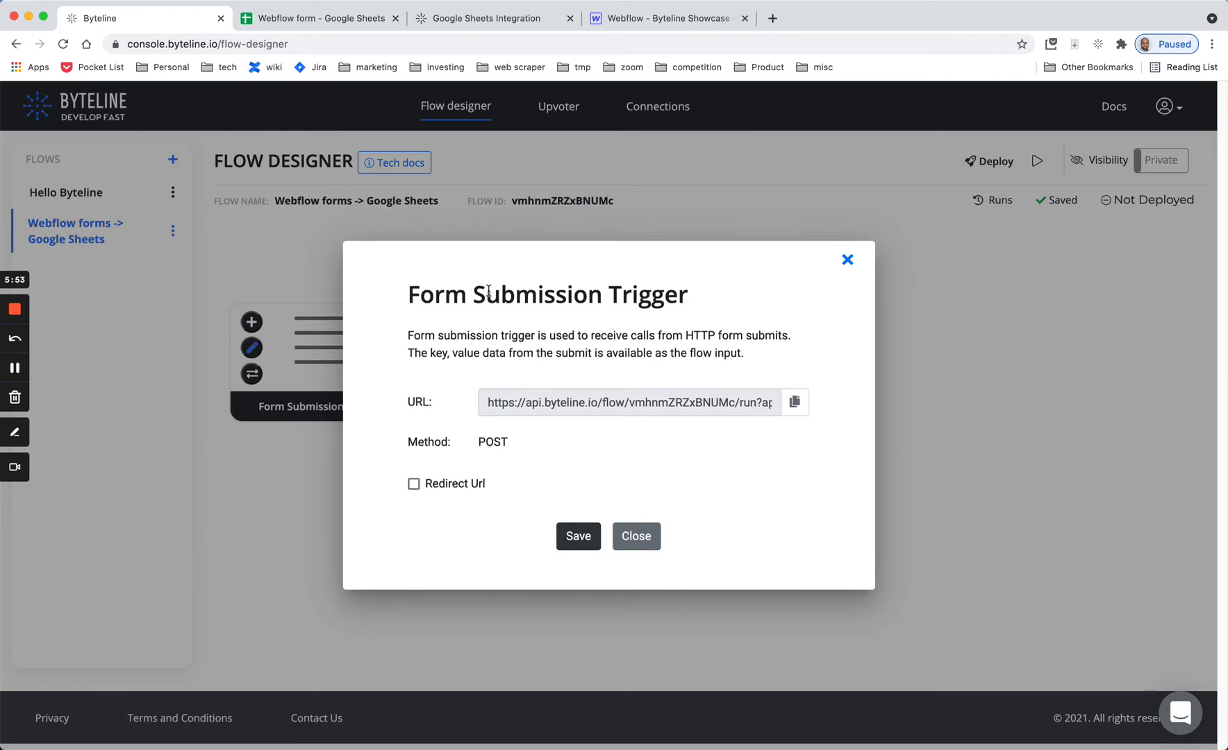
click(414, 485)
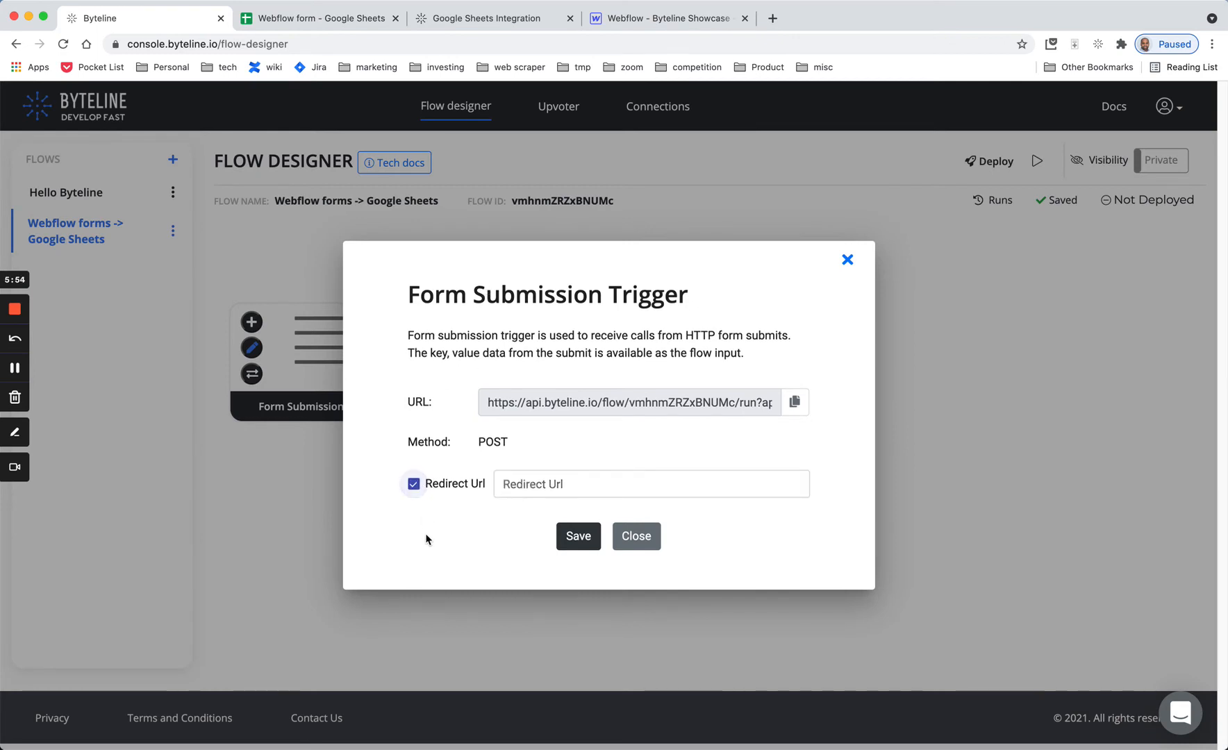
click(462, 21)
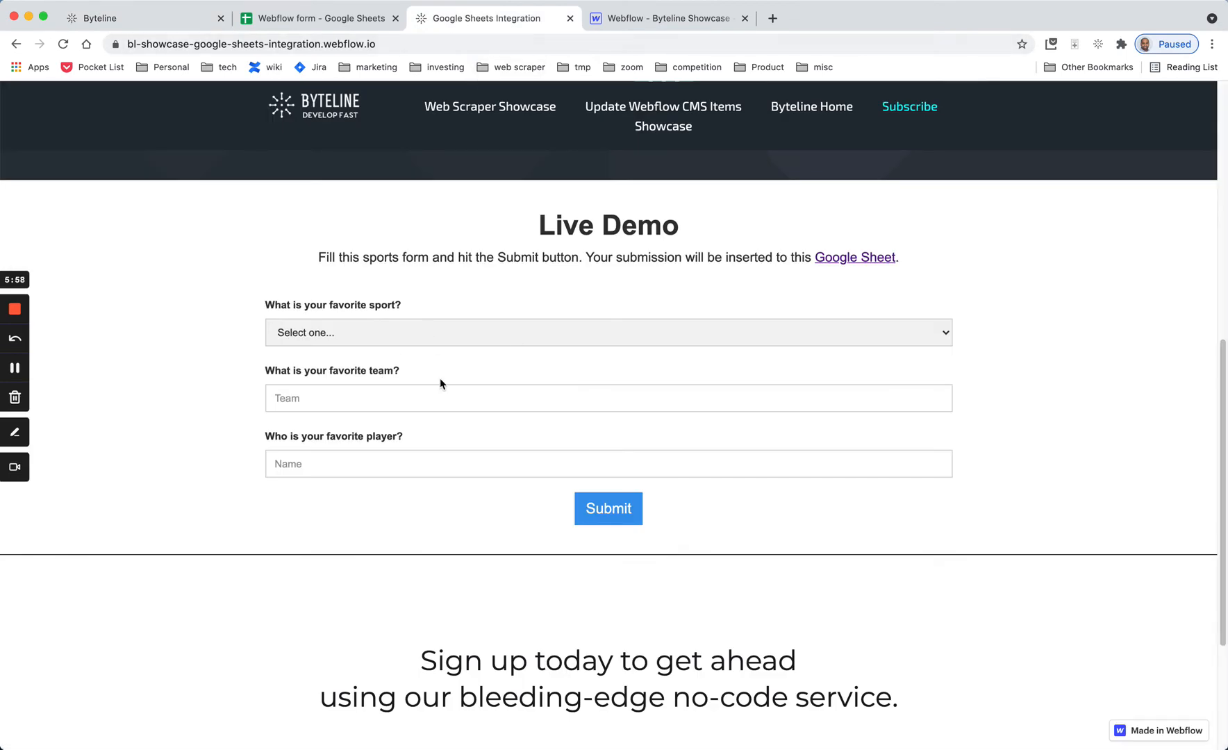
click(398, 47)
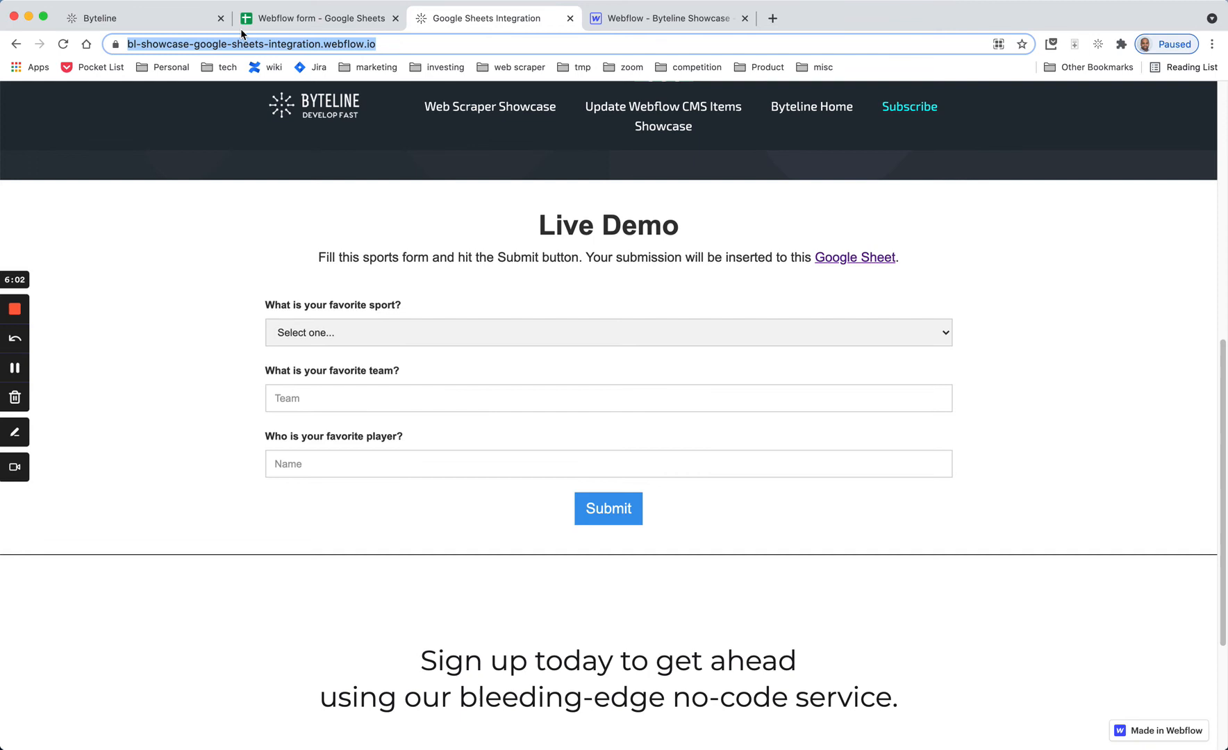
click(133, 26)
click(573, 486)
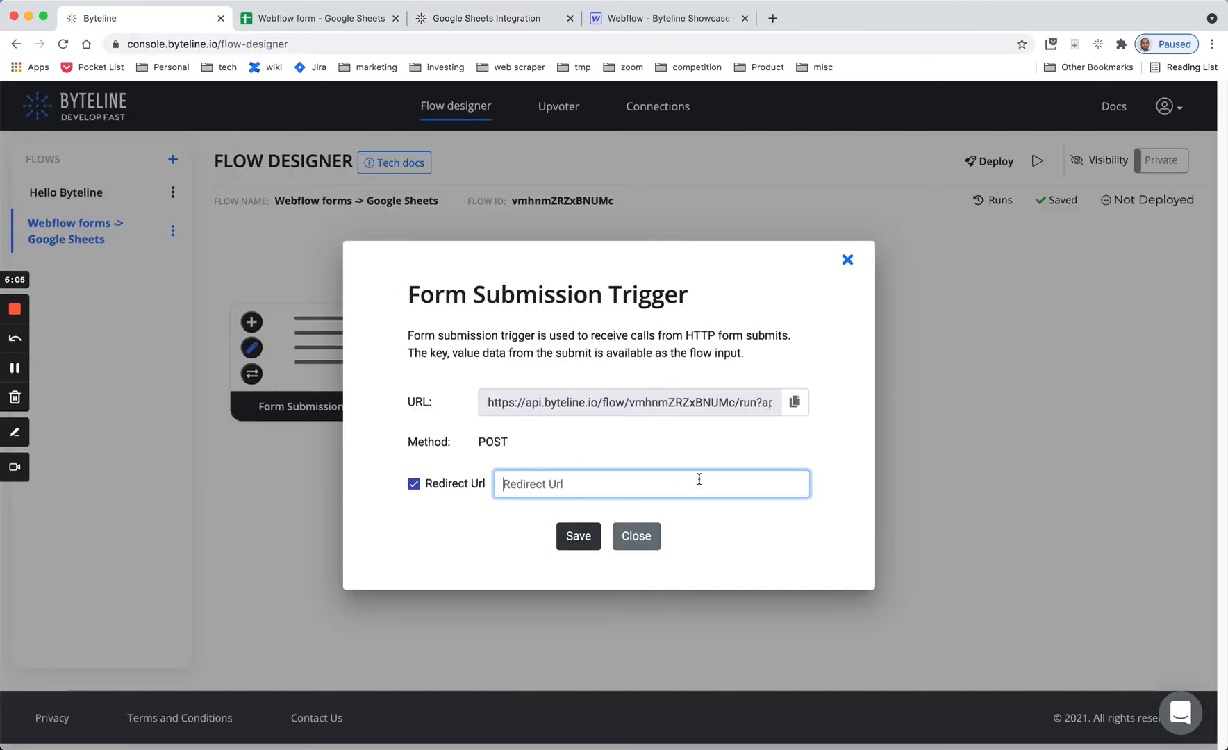
key(ctrl+v)
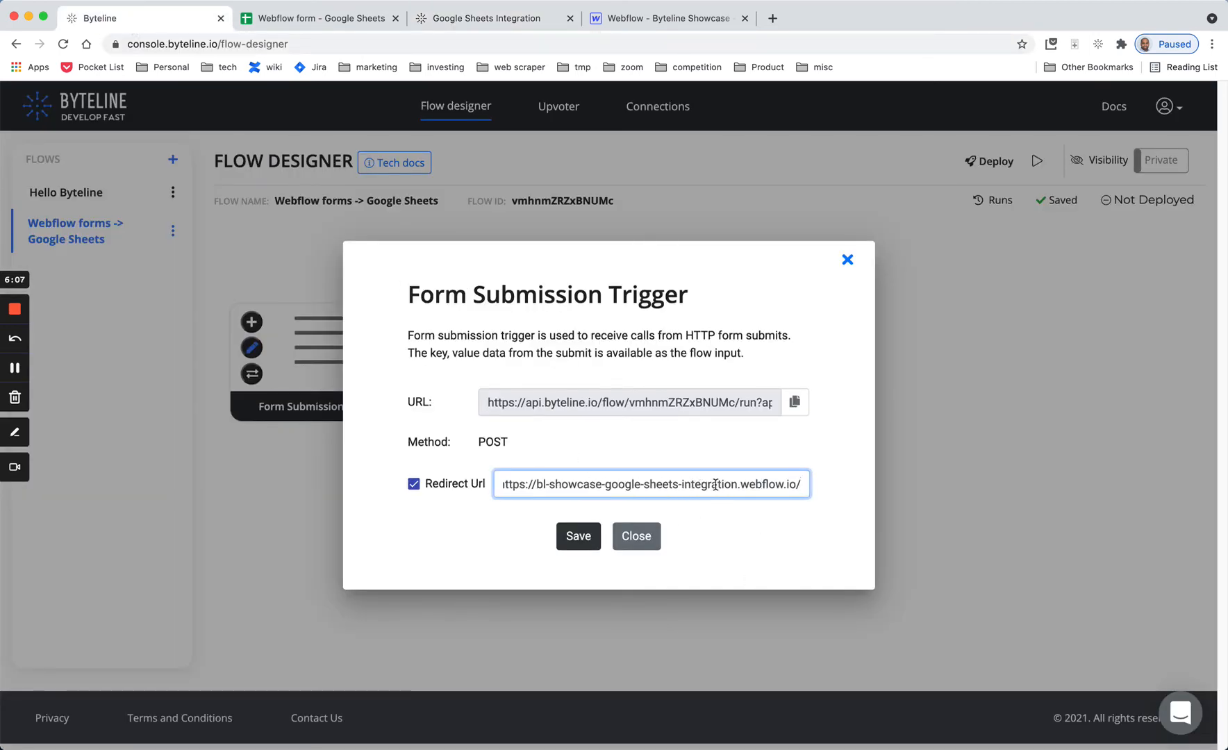
click(579, 537)
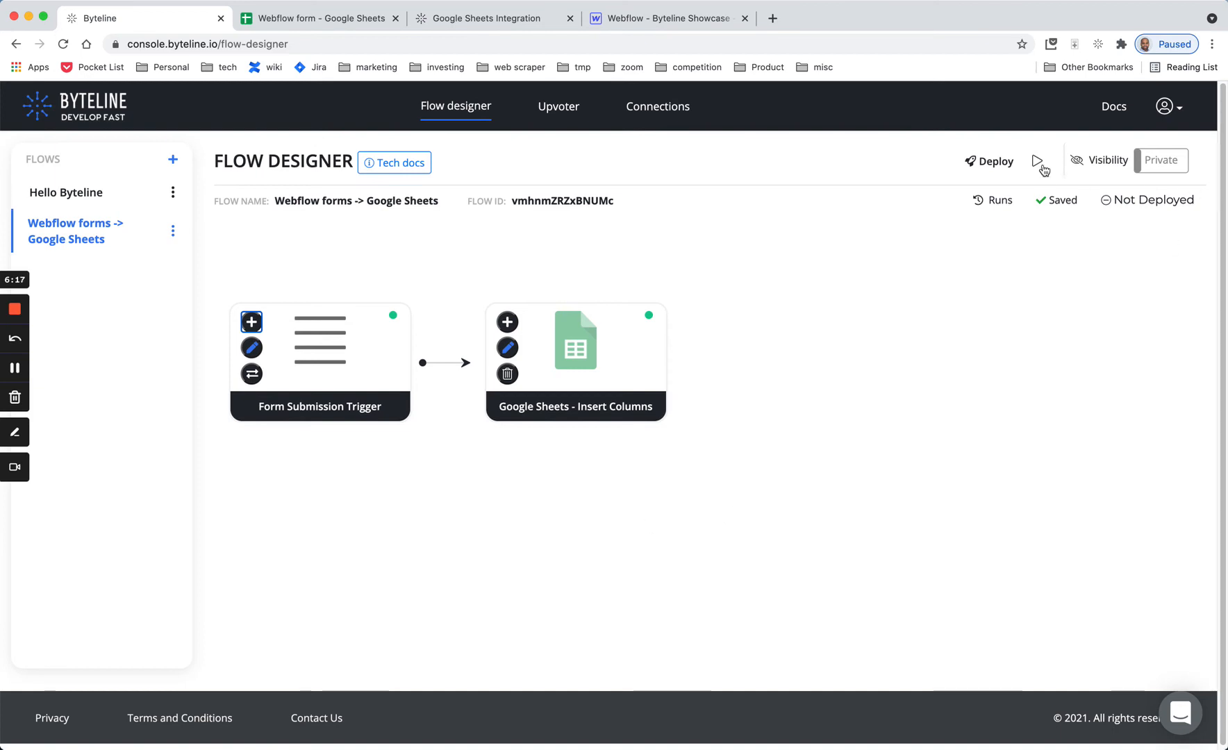
Deploy the flow and run it with sport "NFL", team "Packers" and player "Aaron Rodgers"
click(996, 164)
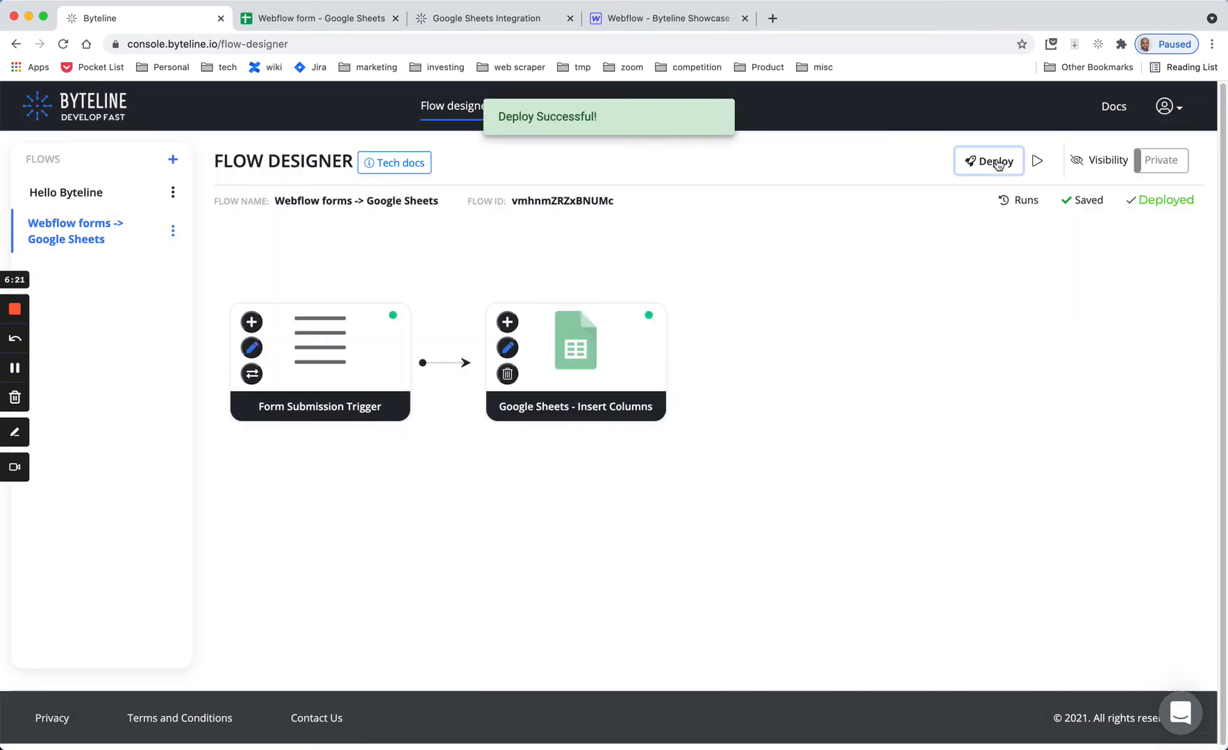
click(1038, 163)
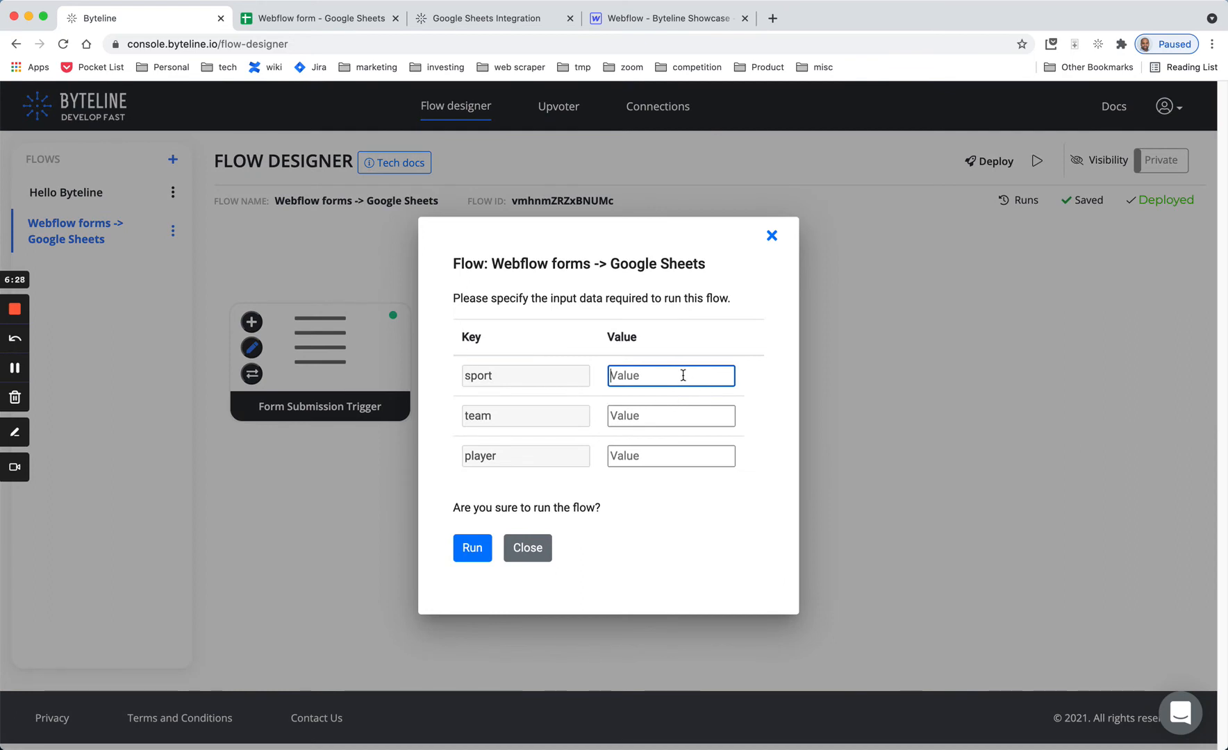
text(NFL)
click(688, 418)
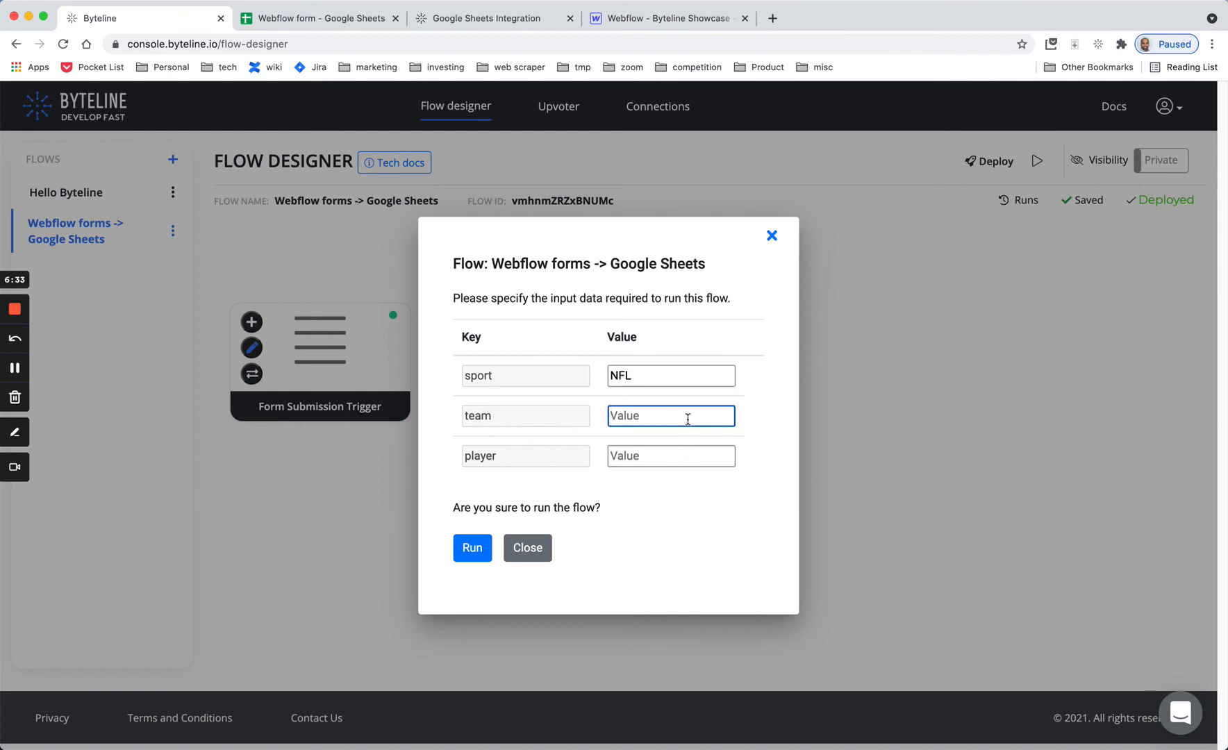
text(PAck)
text(ckerts)
key(BackSpace)
key(BackSpace)
text(s)
click(677, 453)
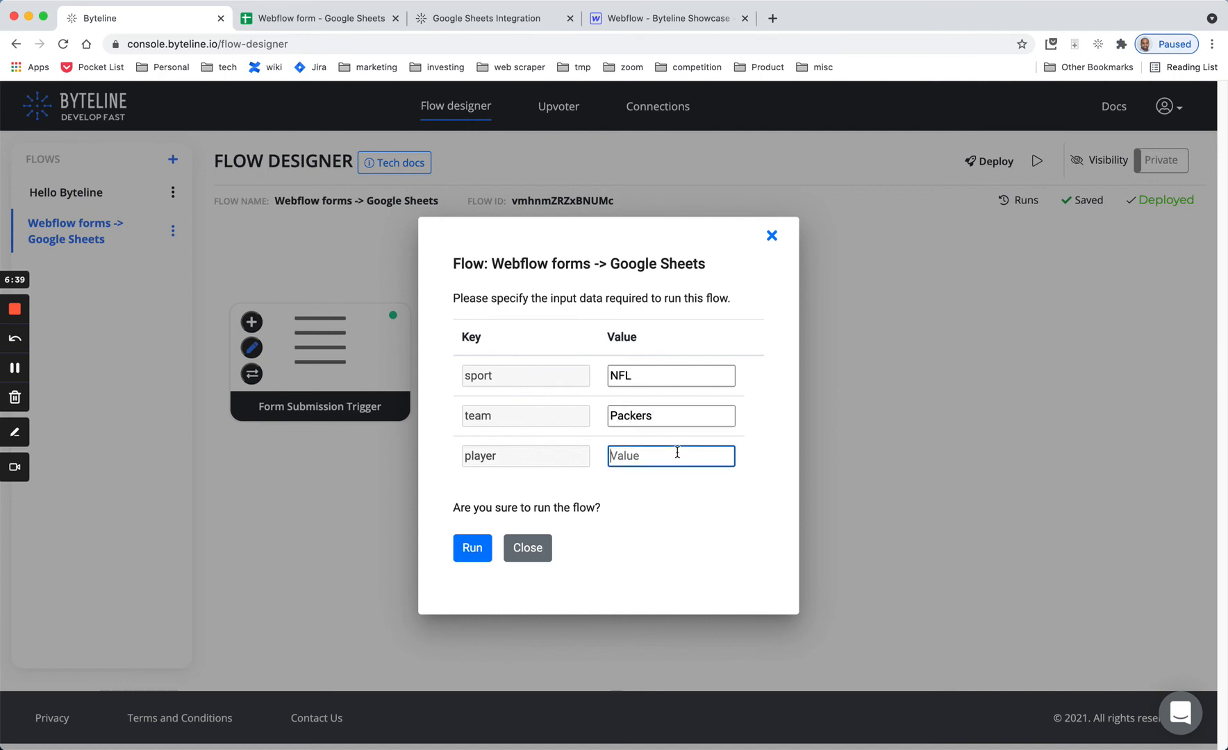
text(Aaron Rodgers)
click(470, 548)
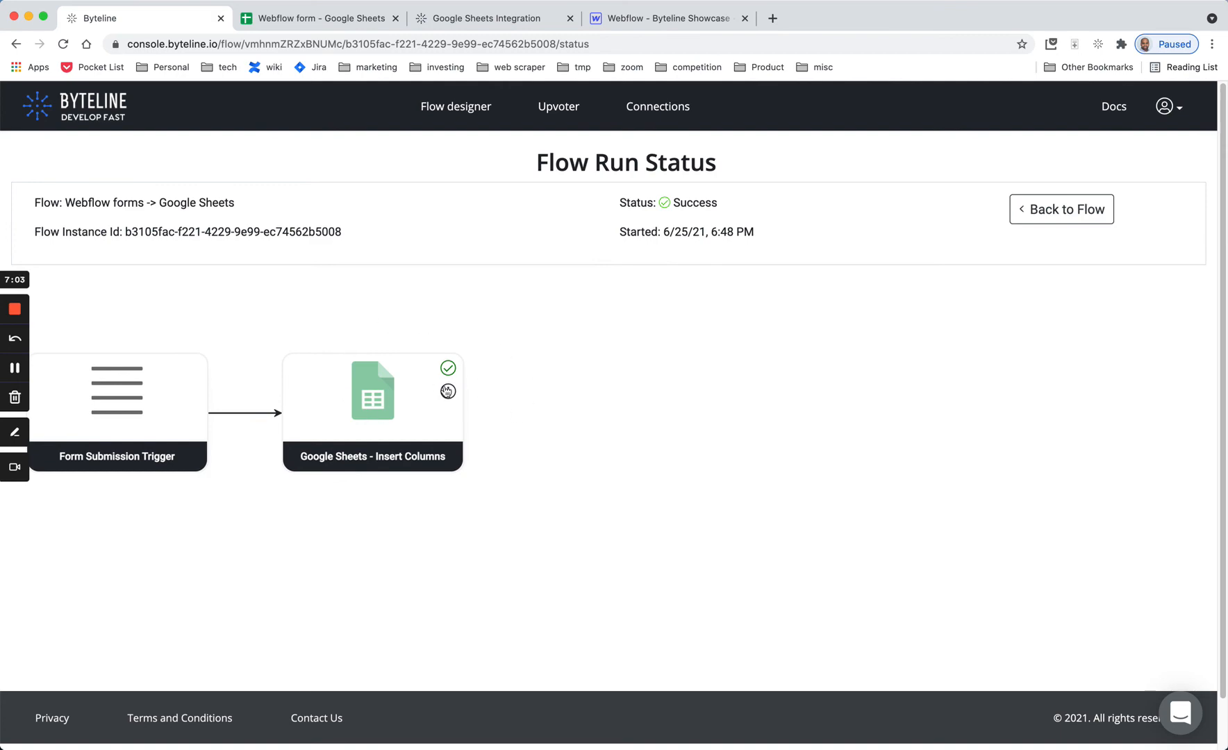
Examine the Insert Columns node's run output and check the "Webflow form" Google Sheet for the inserted row
click(448, 391)
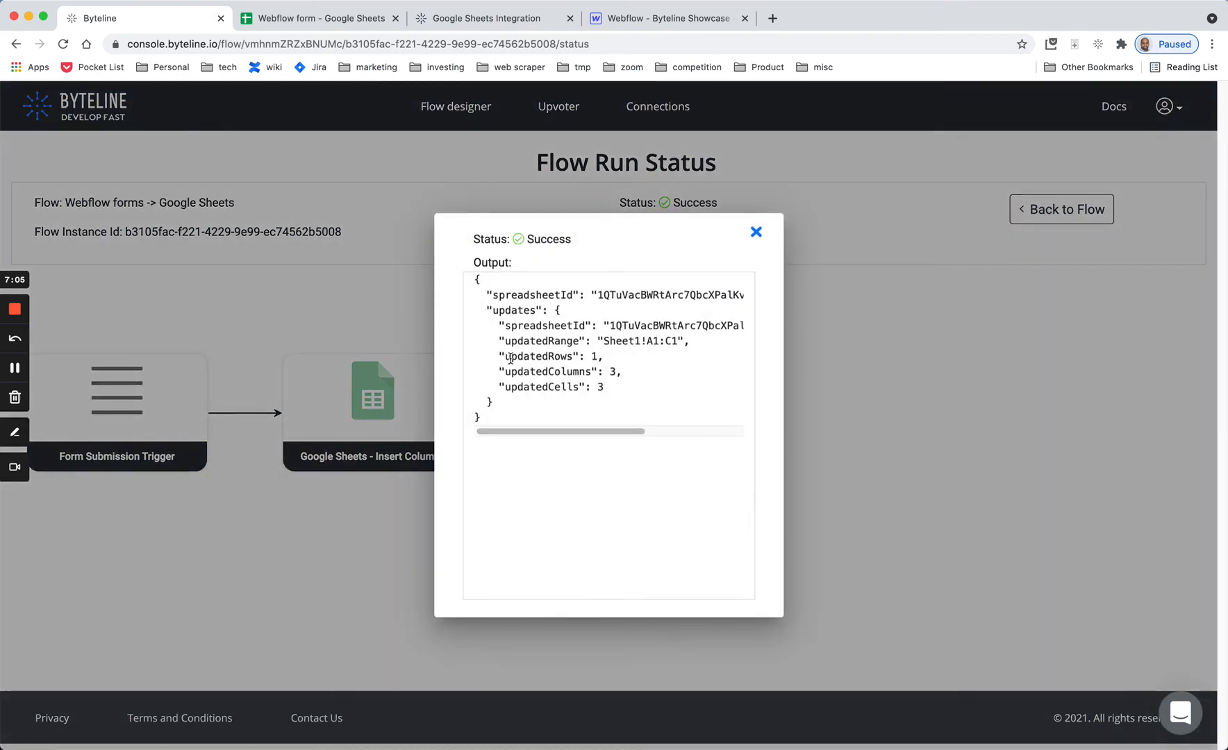
click(756, 233)
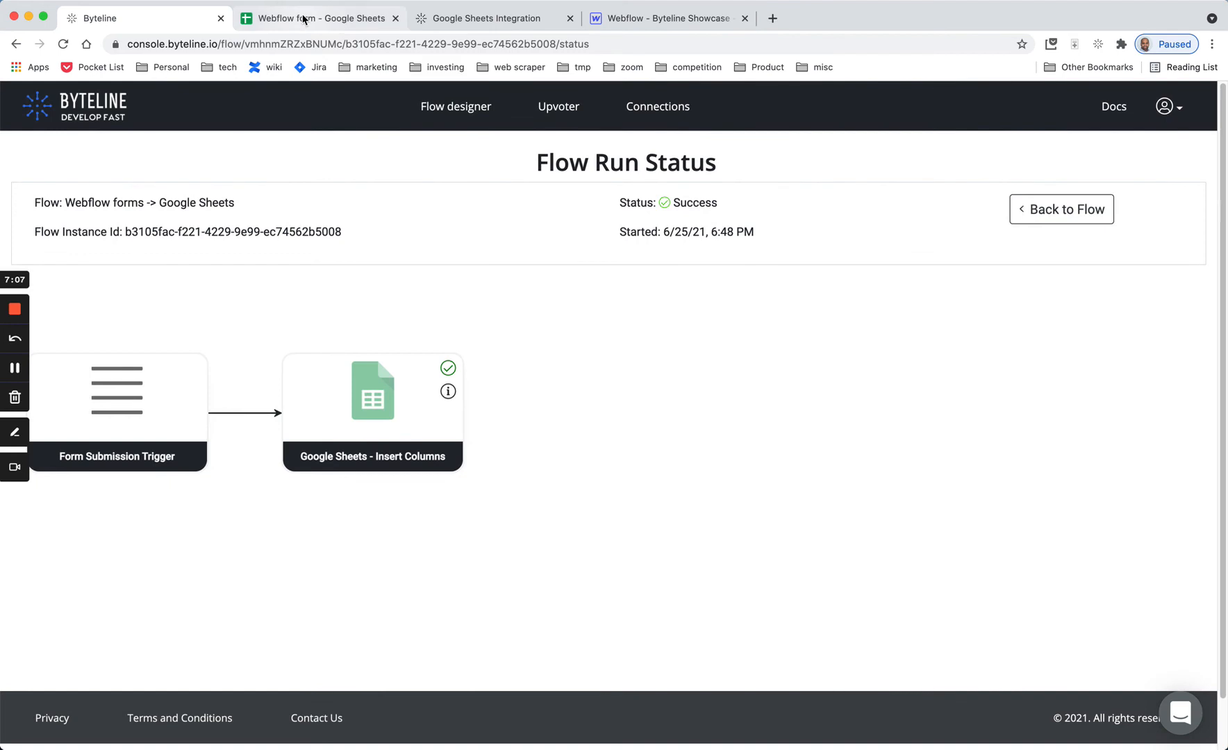
click(304, 19)
click(405, 342)
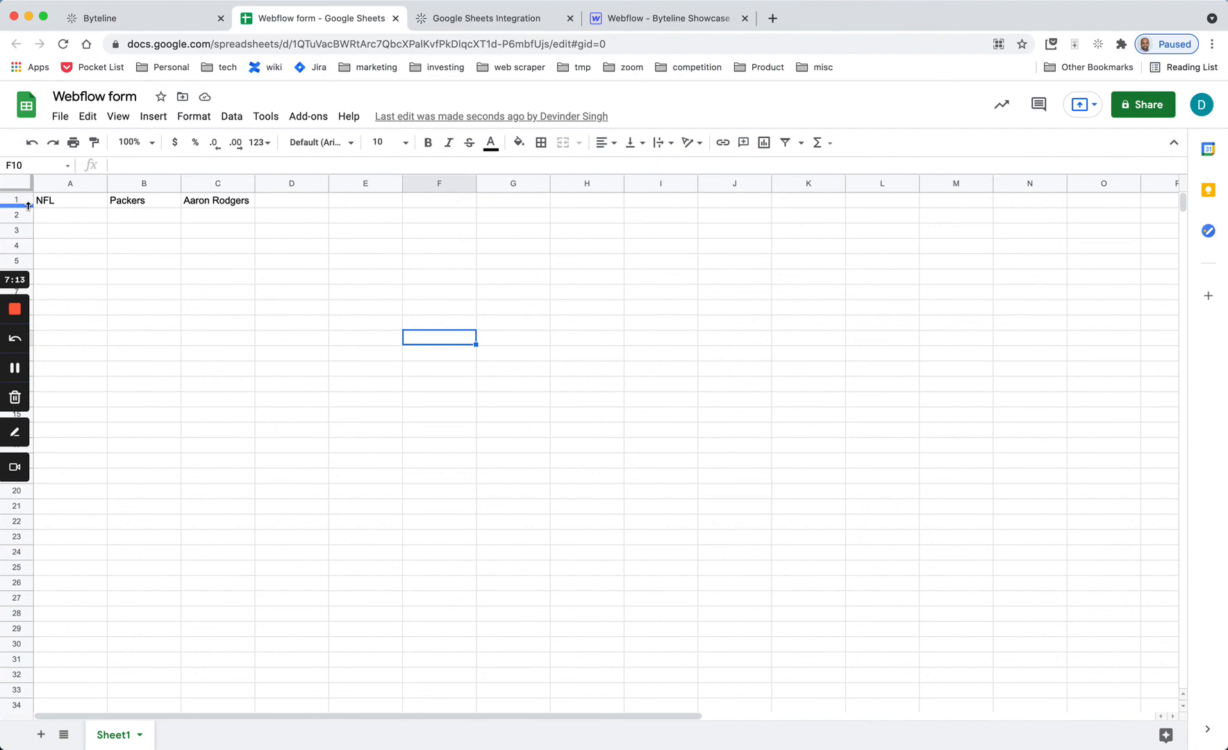
Switch to the Webflow Designer and publish the site to its webflow.io domain
click(122, 22)
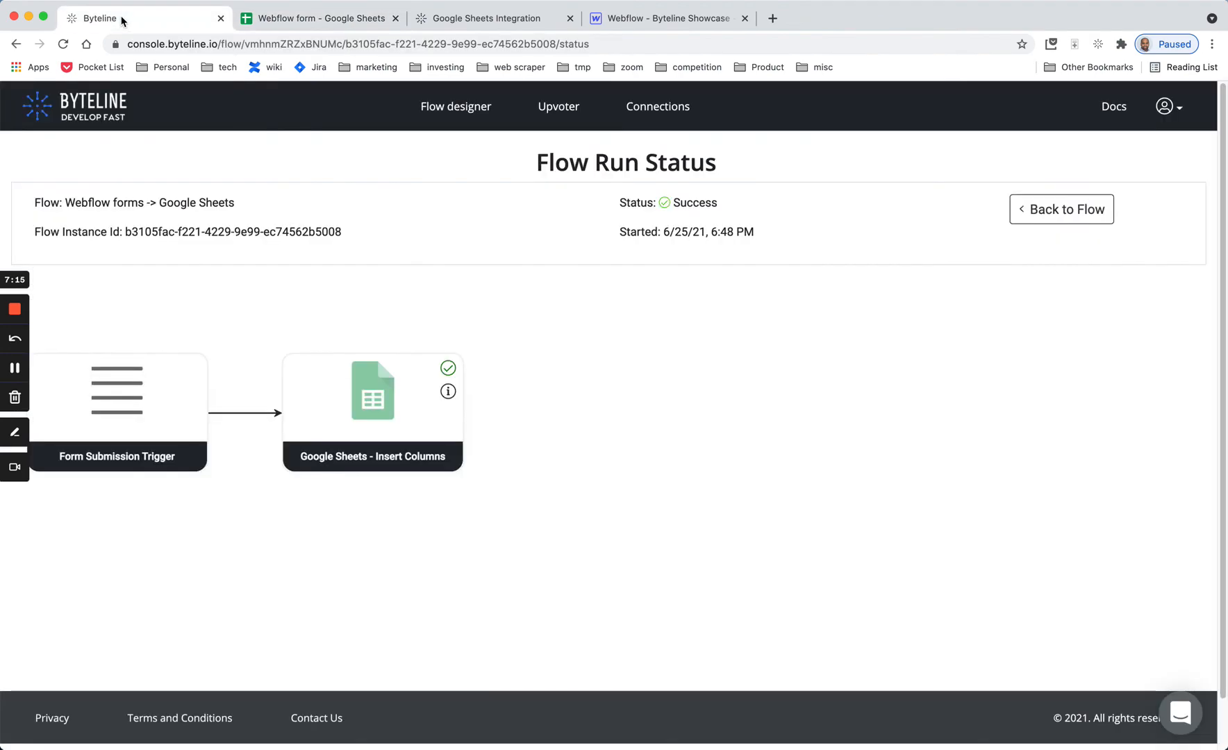
click(648, 12)
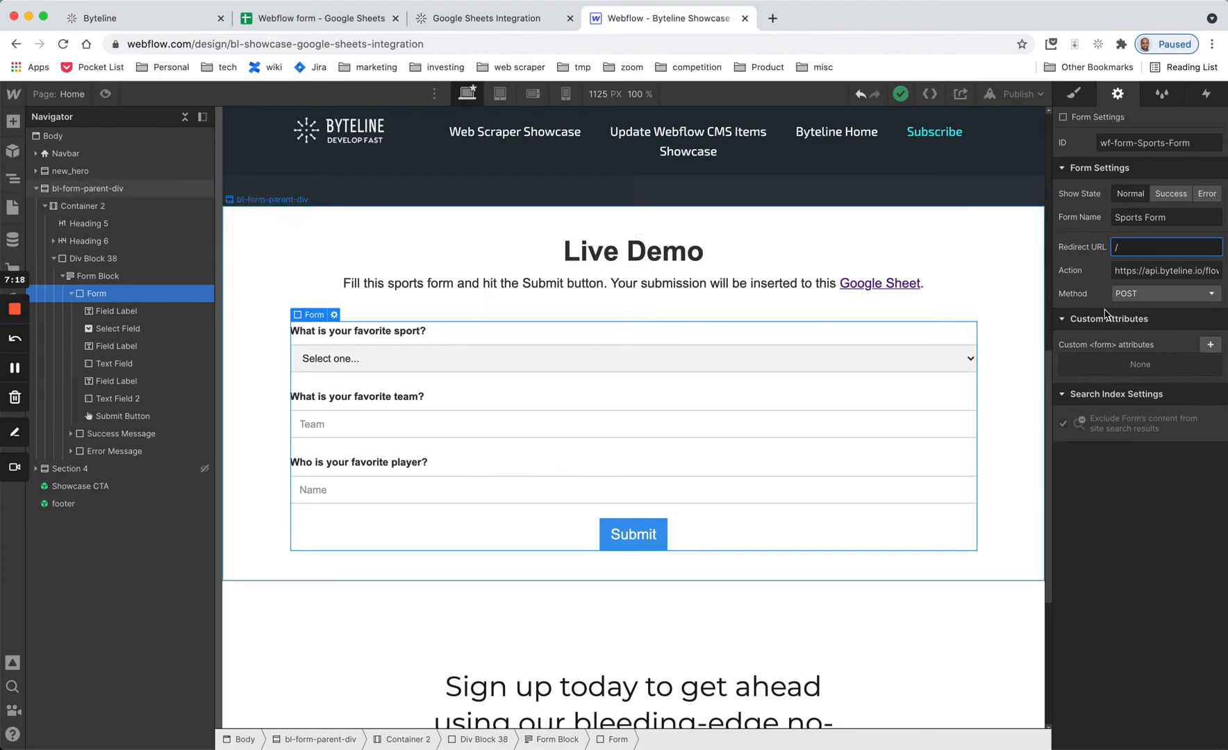
click(998, 101)
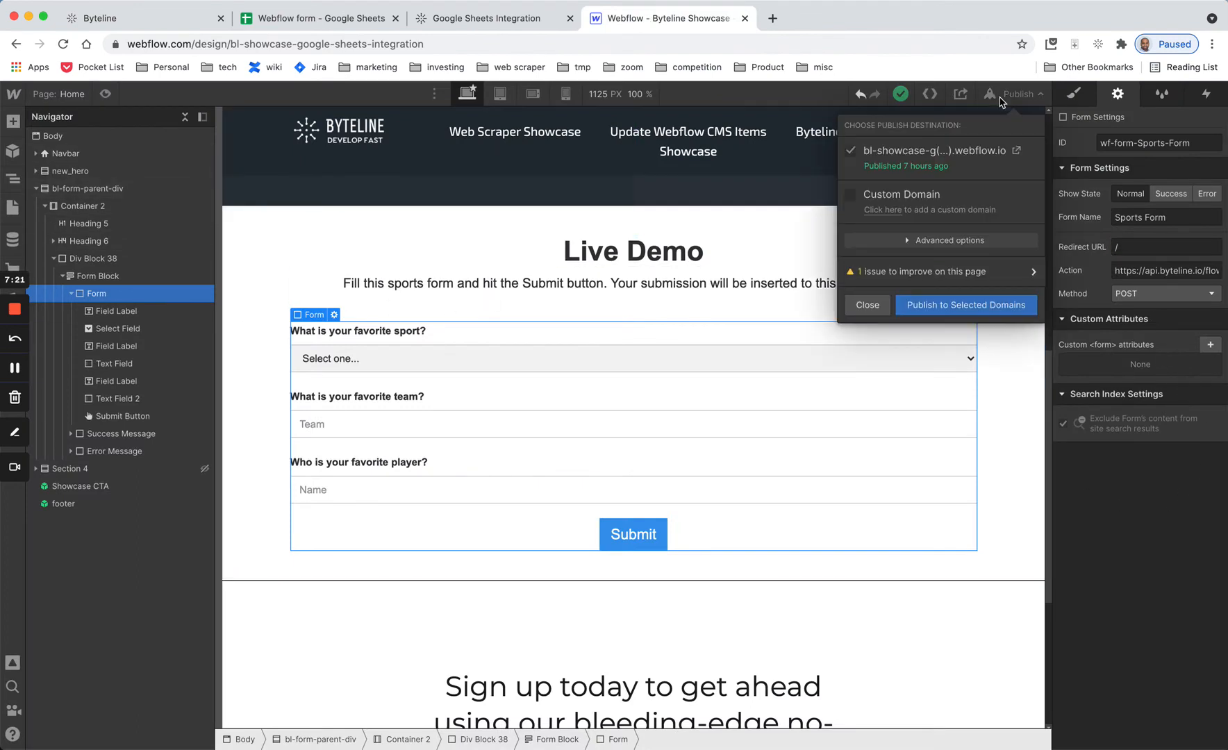
click(955, 309)
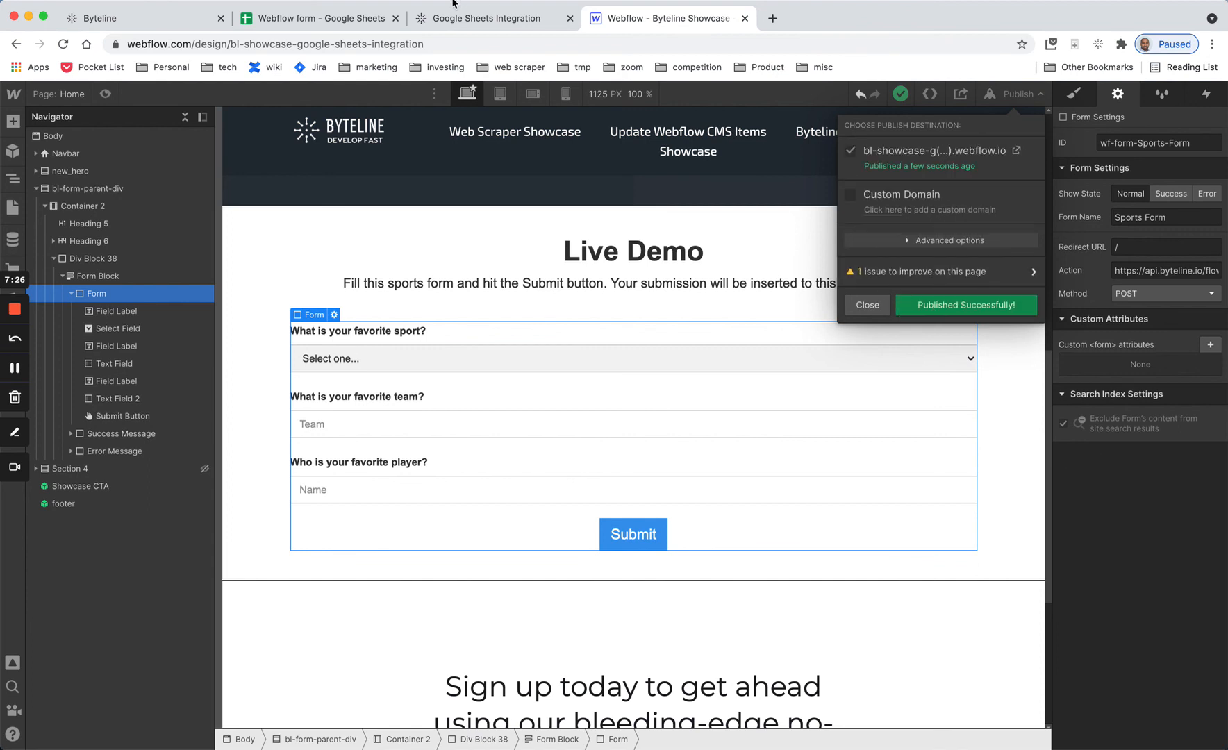
Open the published site in a new tab, close its outdated tab, and go to the Live Demo form
click(1019, 154)
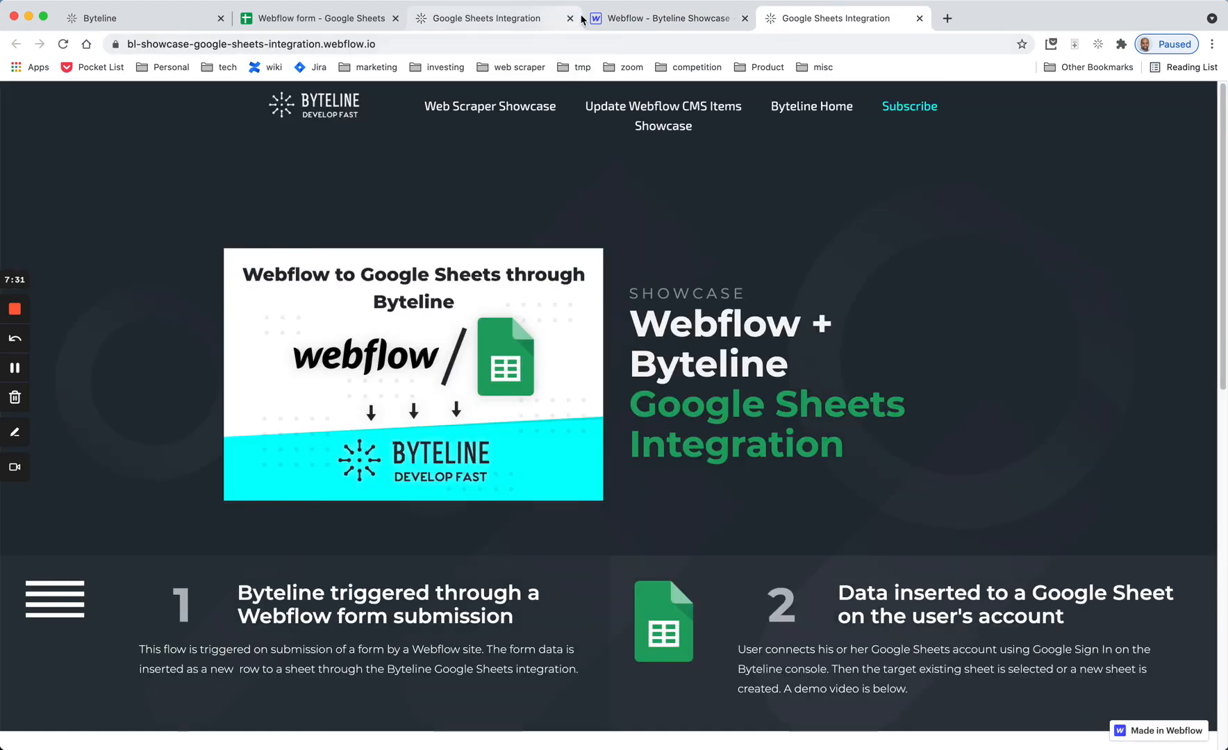
click(569, 18)
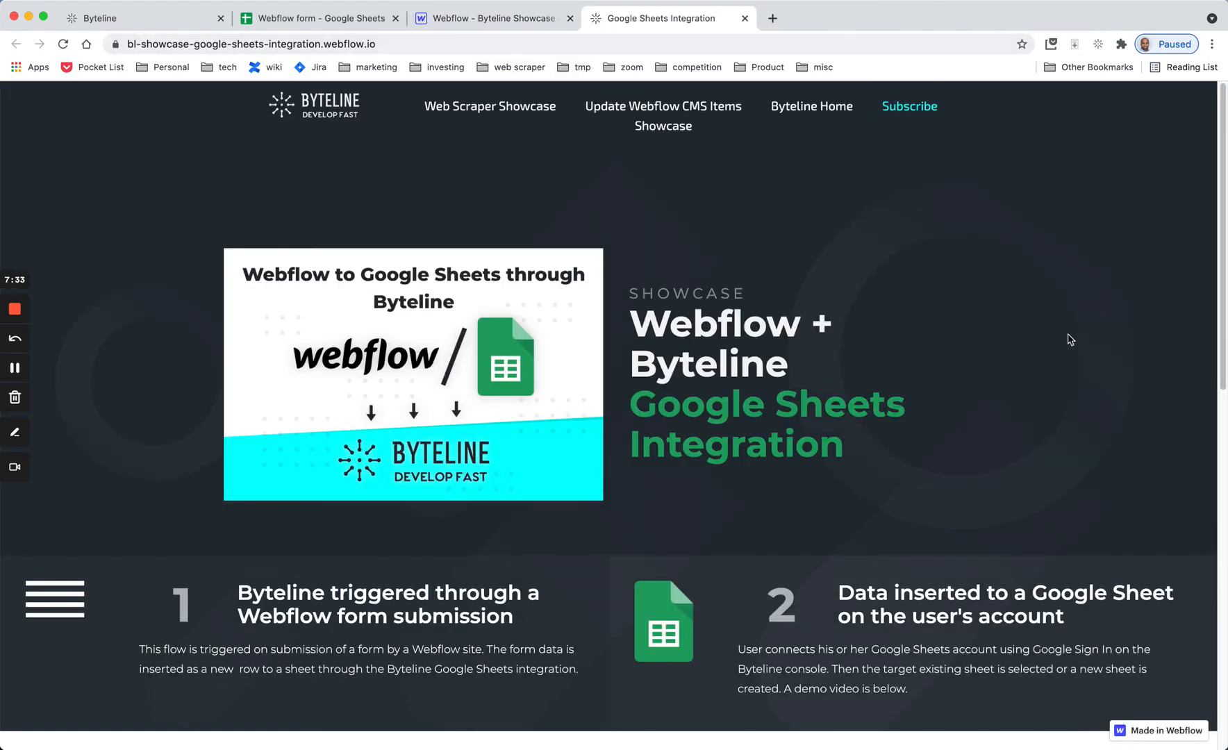
scroll(1070, 340, down, 3)
scroll(1070, 340, down, 10)
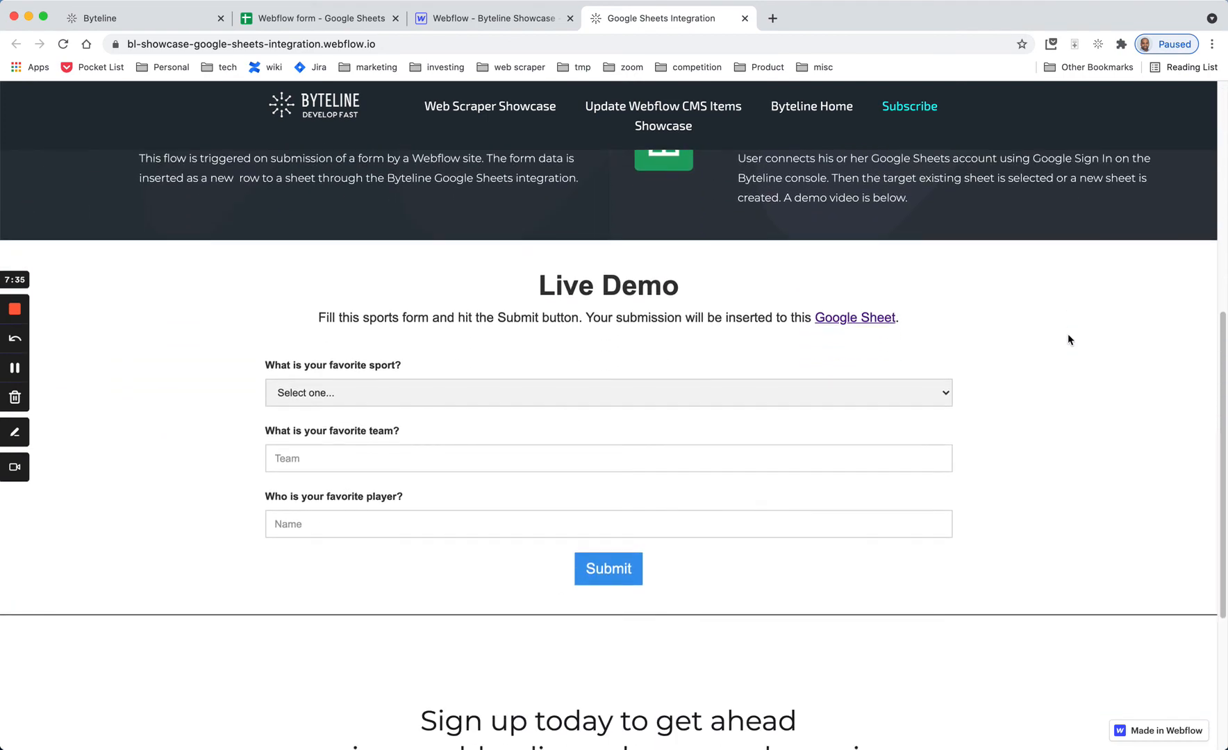
In the "Webflow form" Google Sheet, clear the contents of row 1
click(157, 25)
click(340, 27)
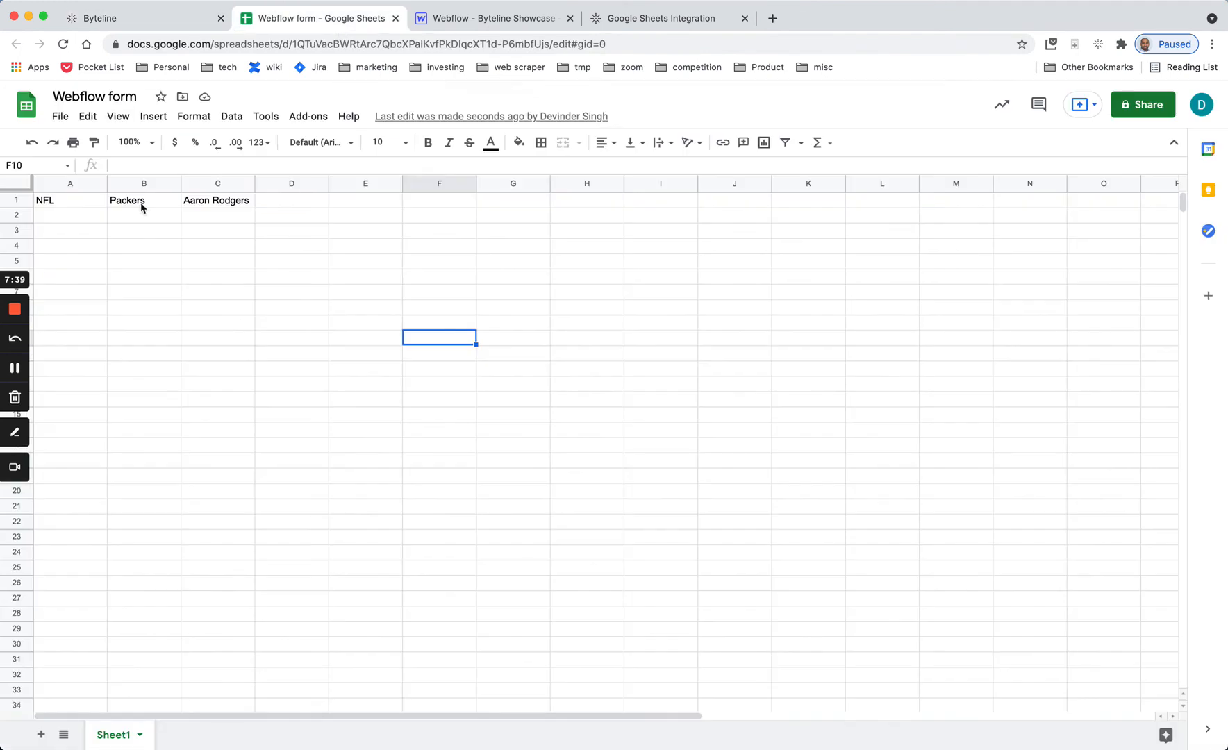
click(18, 200)
key(Delete)
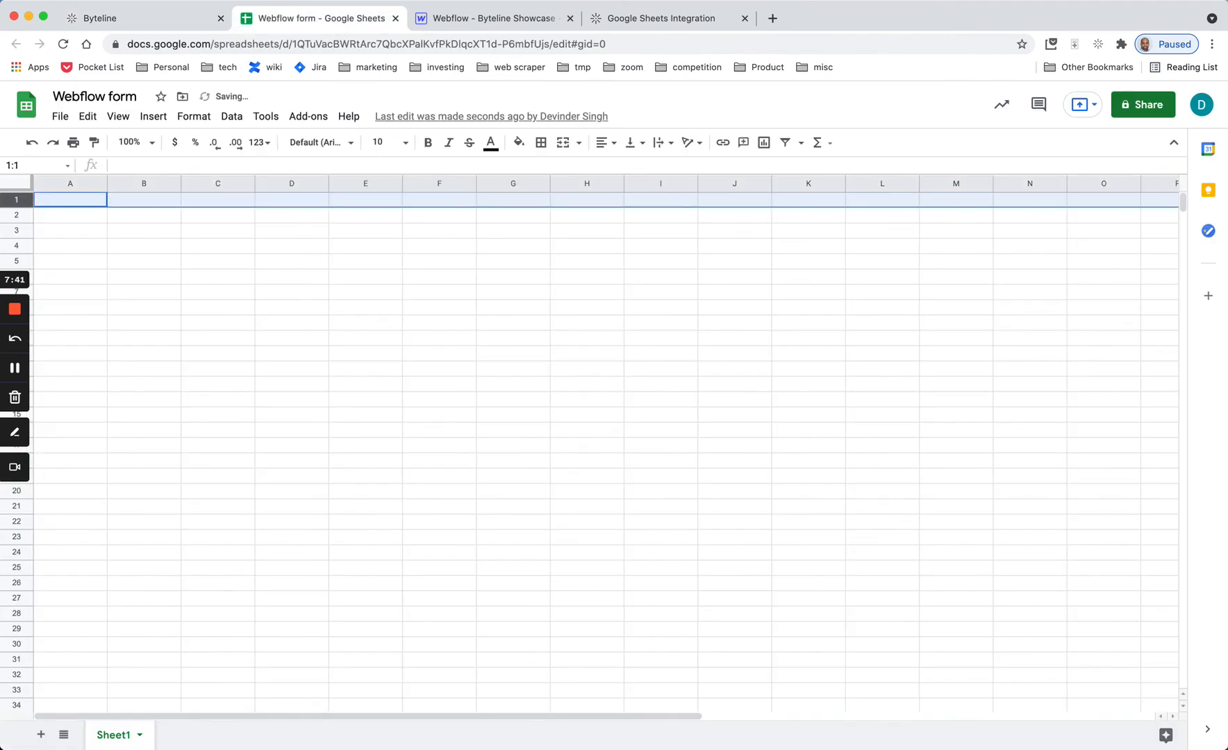
On the published site, submit the Live Demo form with sport "NFL", team "Green Bay Packers" and player "Aaron Rodgers"
click(110, 19)
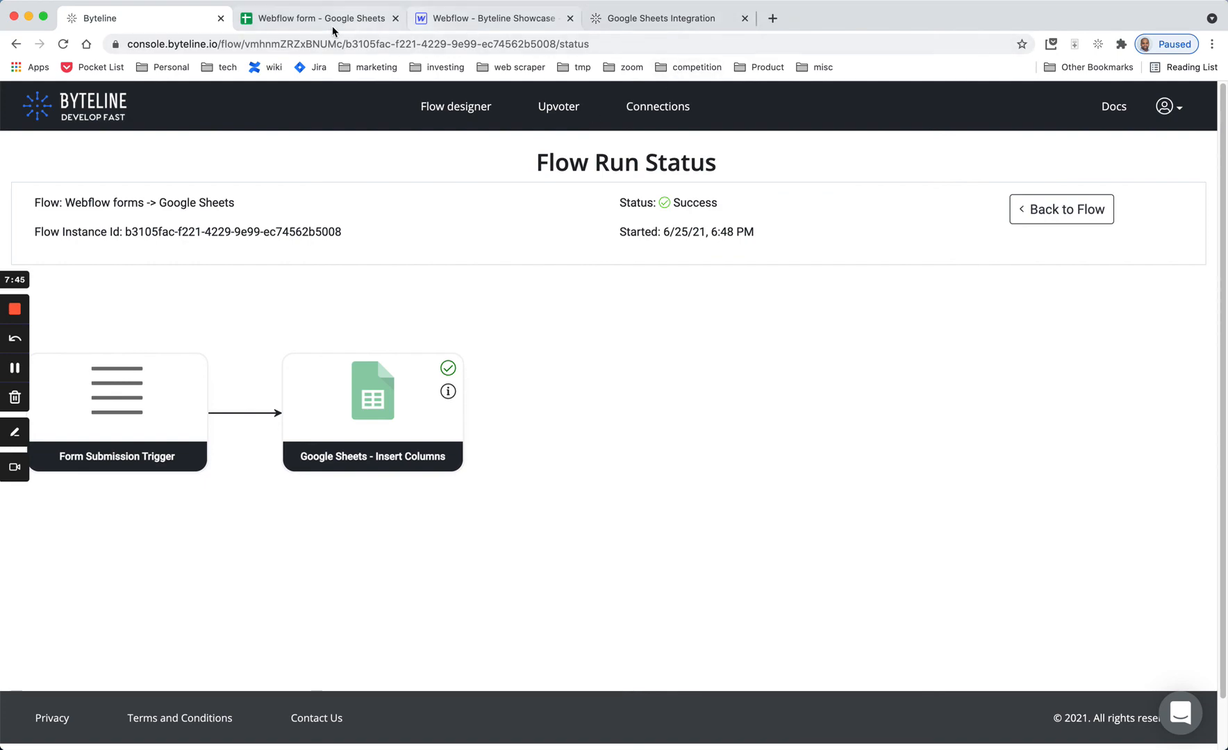
click(608, 18)
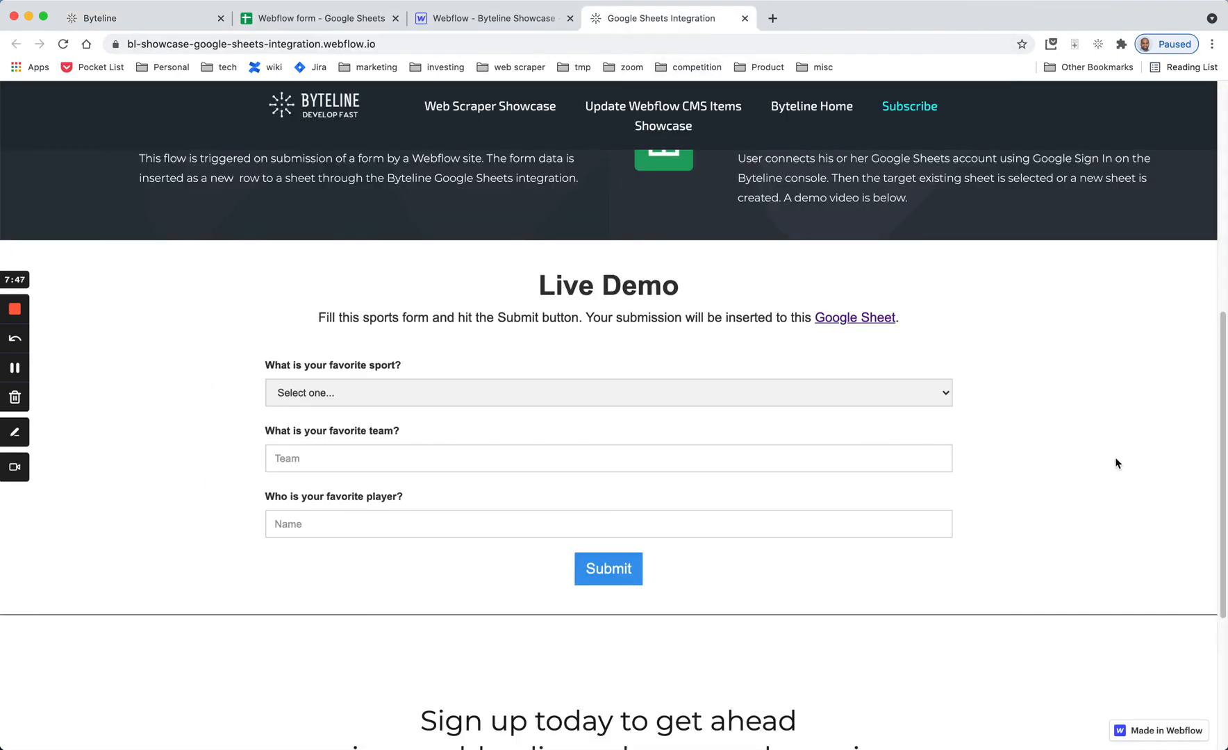
scroll(1103, 542, up, 6)
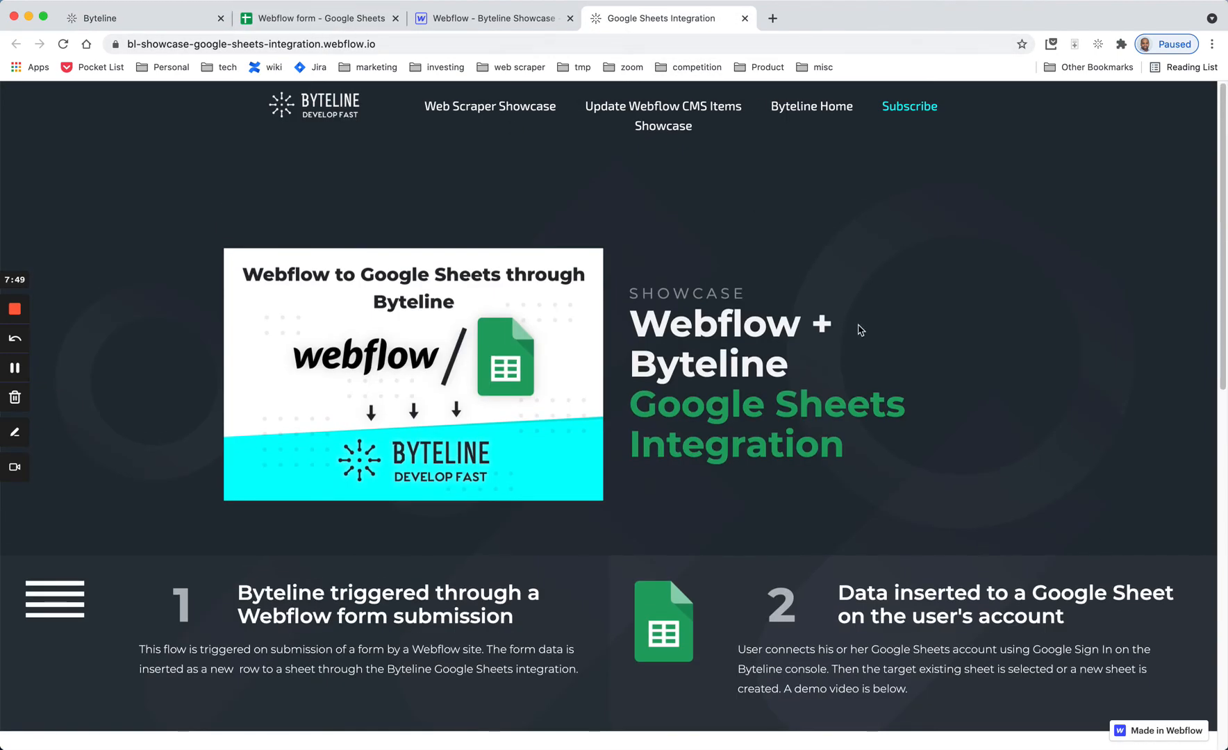
scroll(860, 330, down, 4)
scroll(875, 326, down, 4)
scroll(893, 324, up, 1)
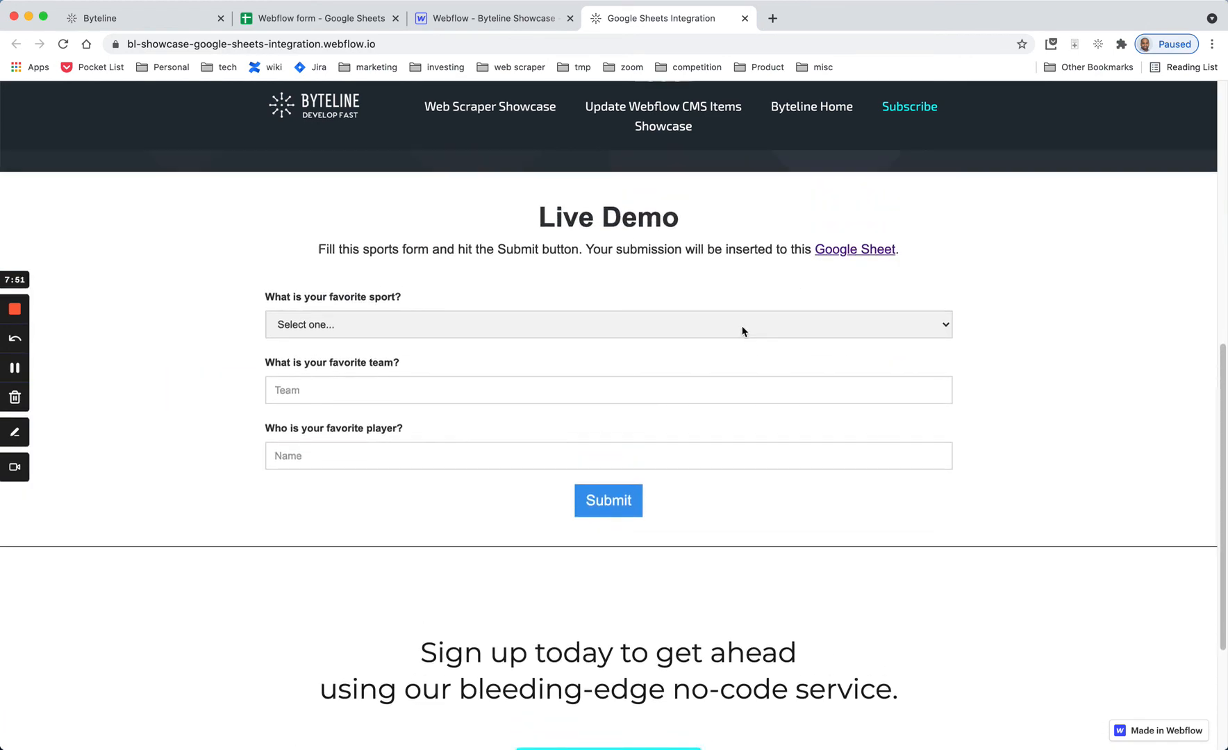
click(613, 325)
click(466, 337)
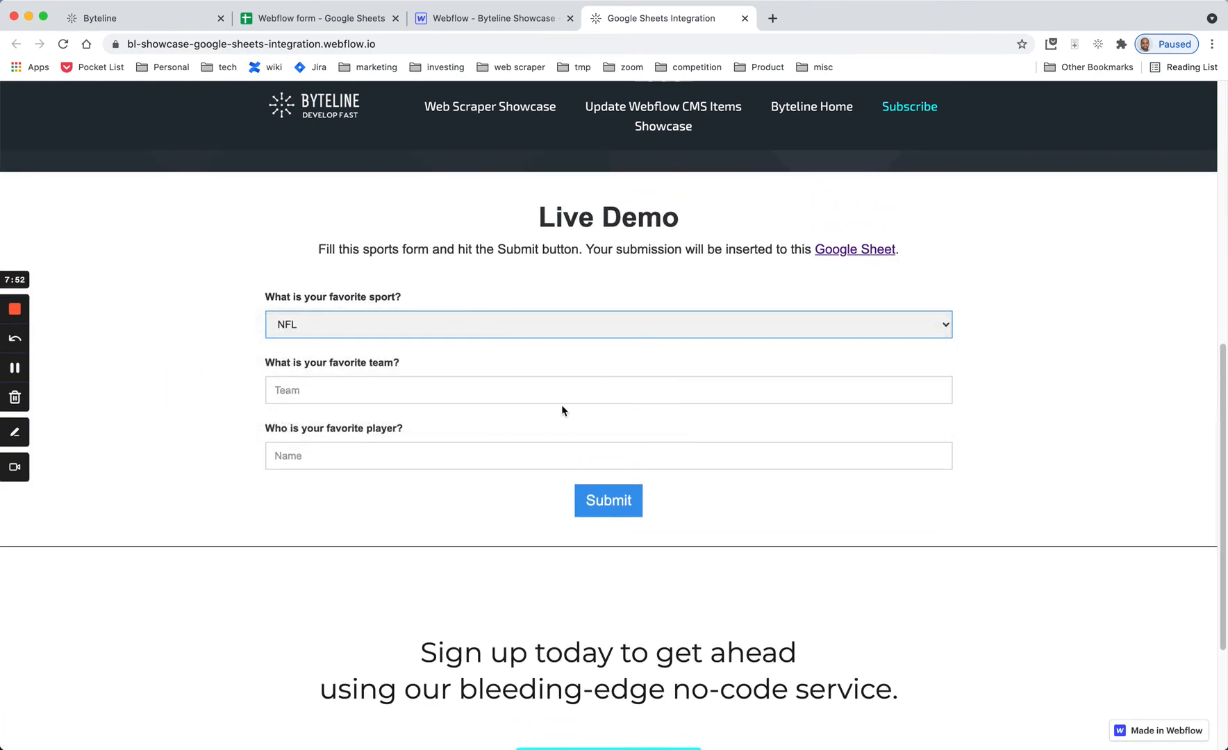
click(429, 394)
text(Greeb)
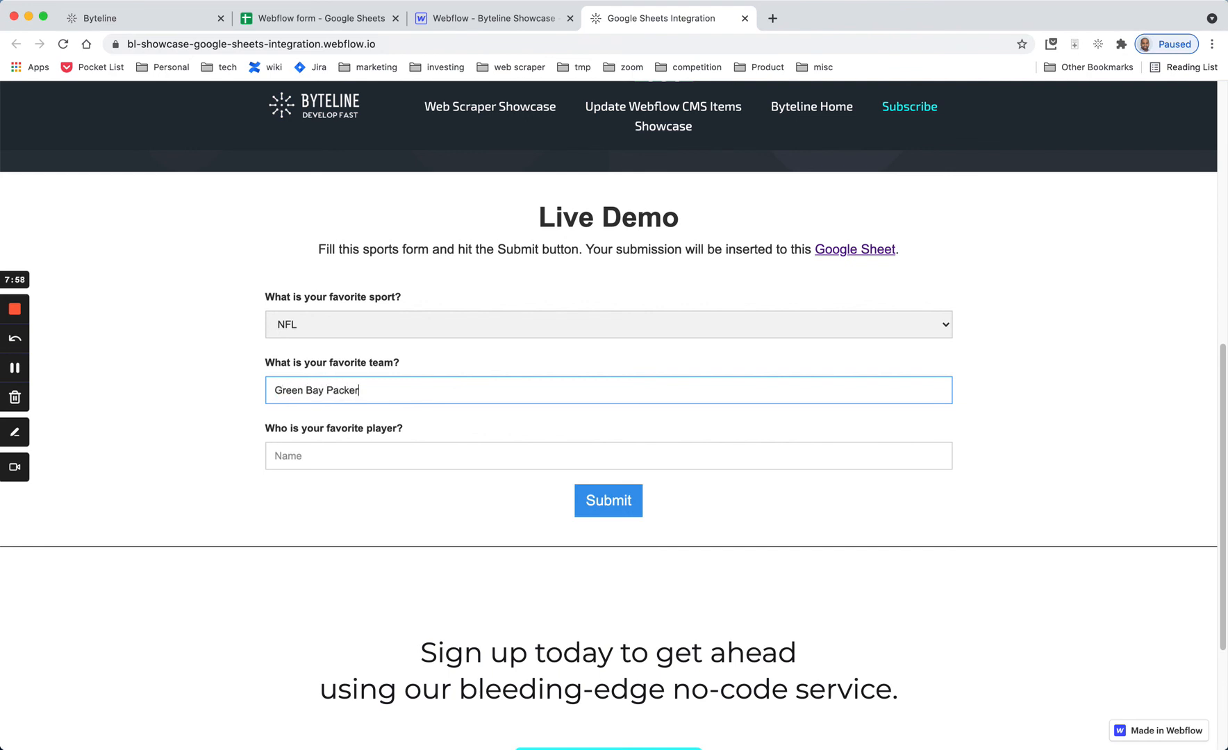
click(434, 452)
text(Aa)
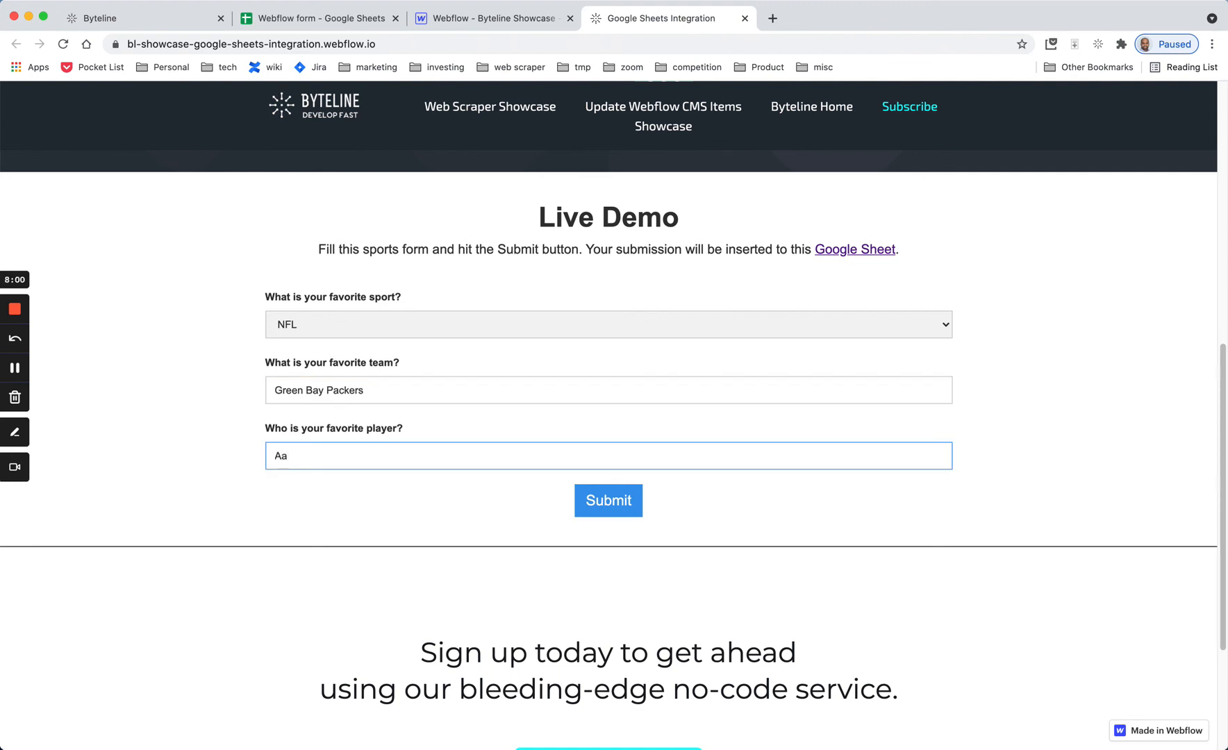
text(ron Rodgers)
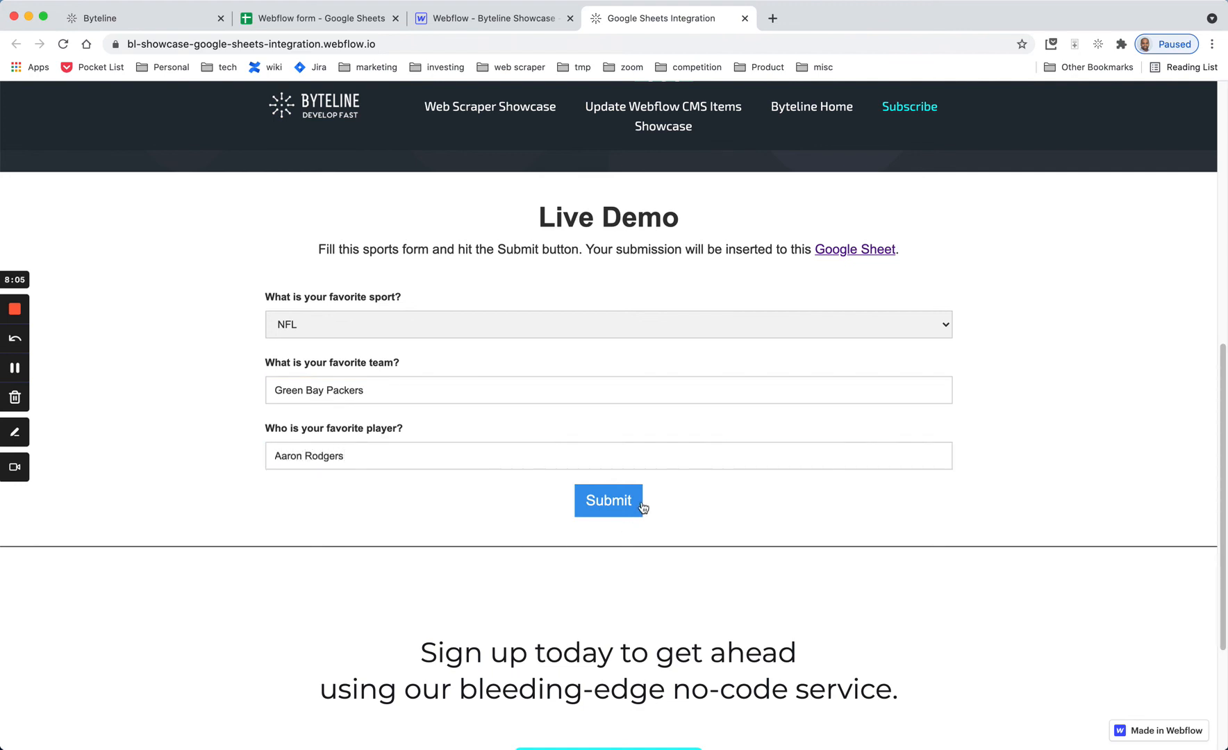
click(610, 500)
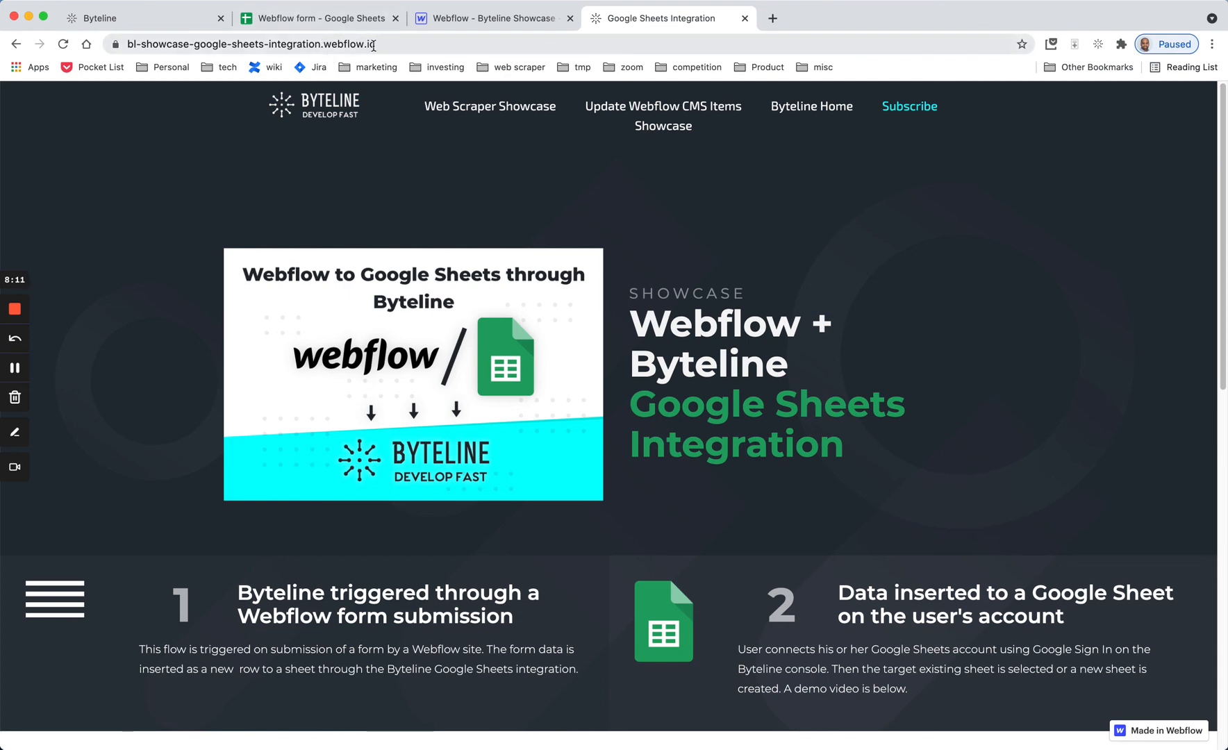
Check the "Webflow form" Google Sheet for the submitted row and widen column B to fit the team name
scroll(757, 293, down, 7)
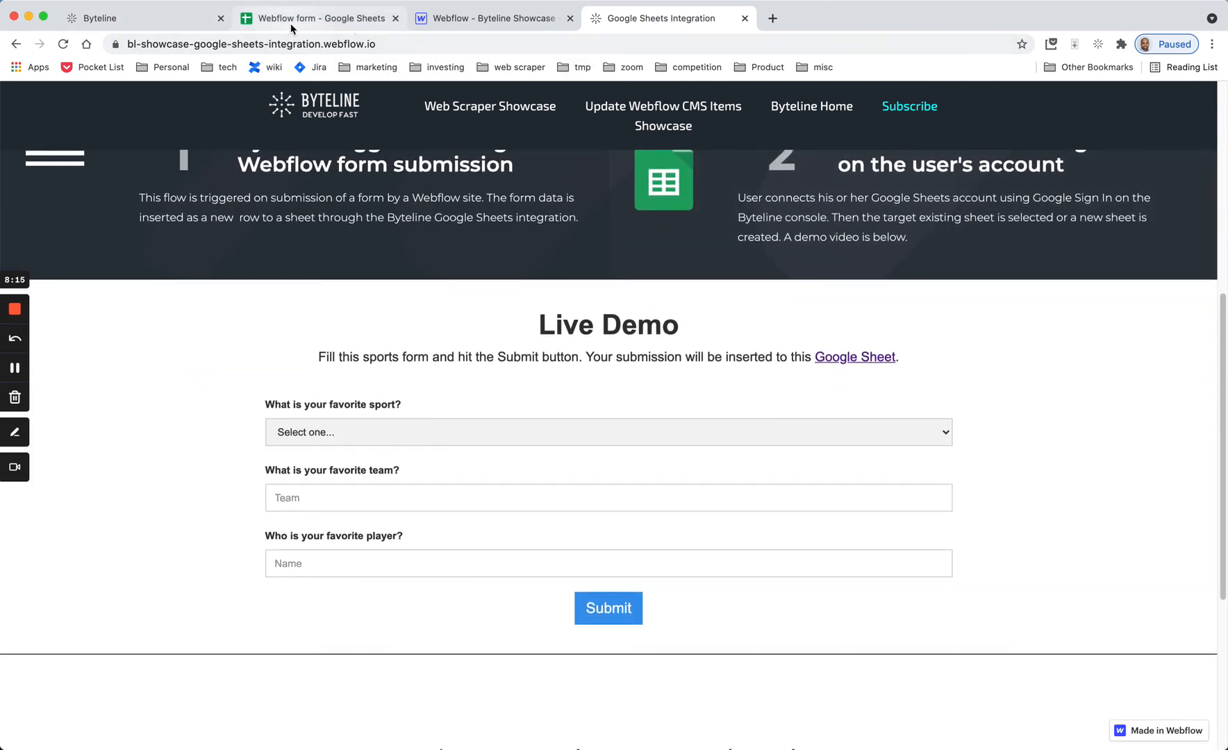
click(328, 20)
click(640, 342)
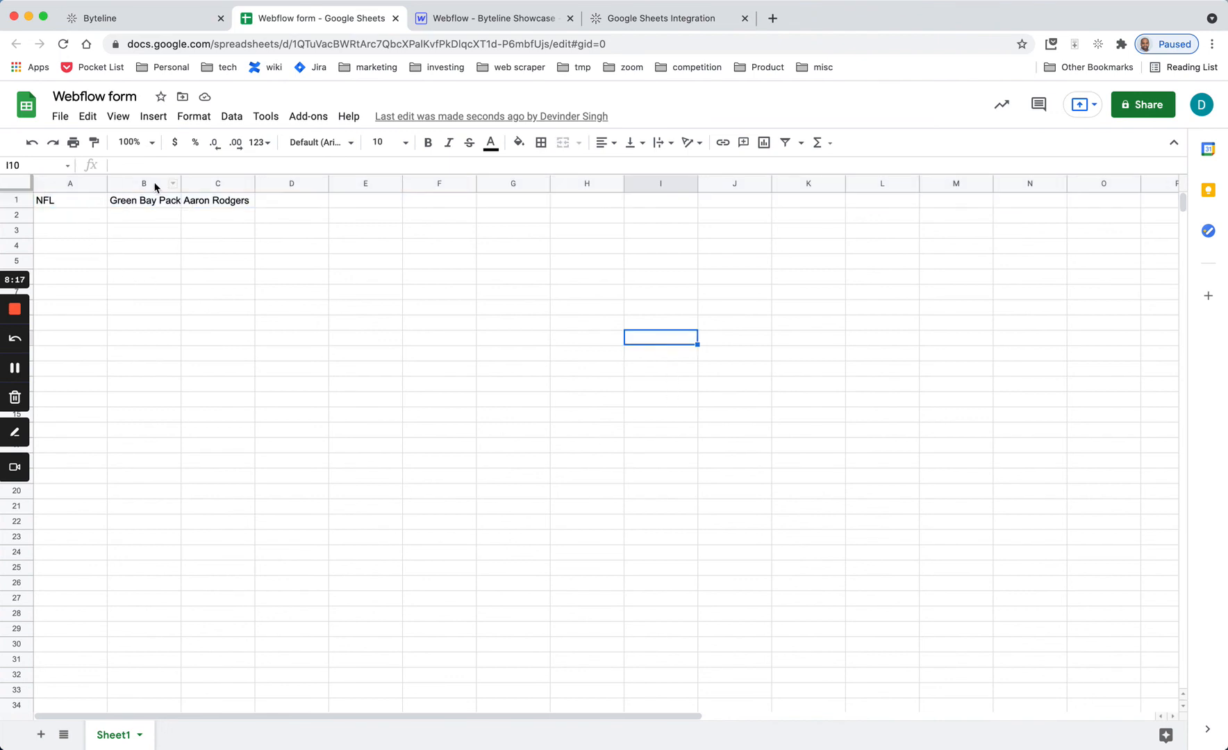
drag(180, 182, 198, 182)
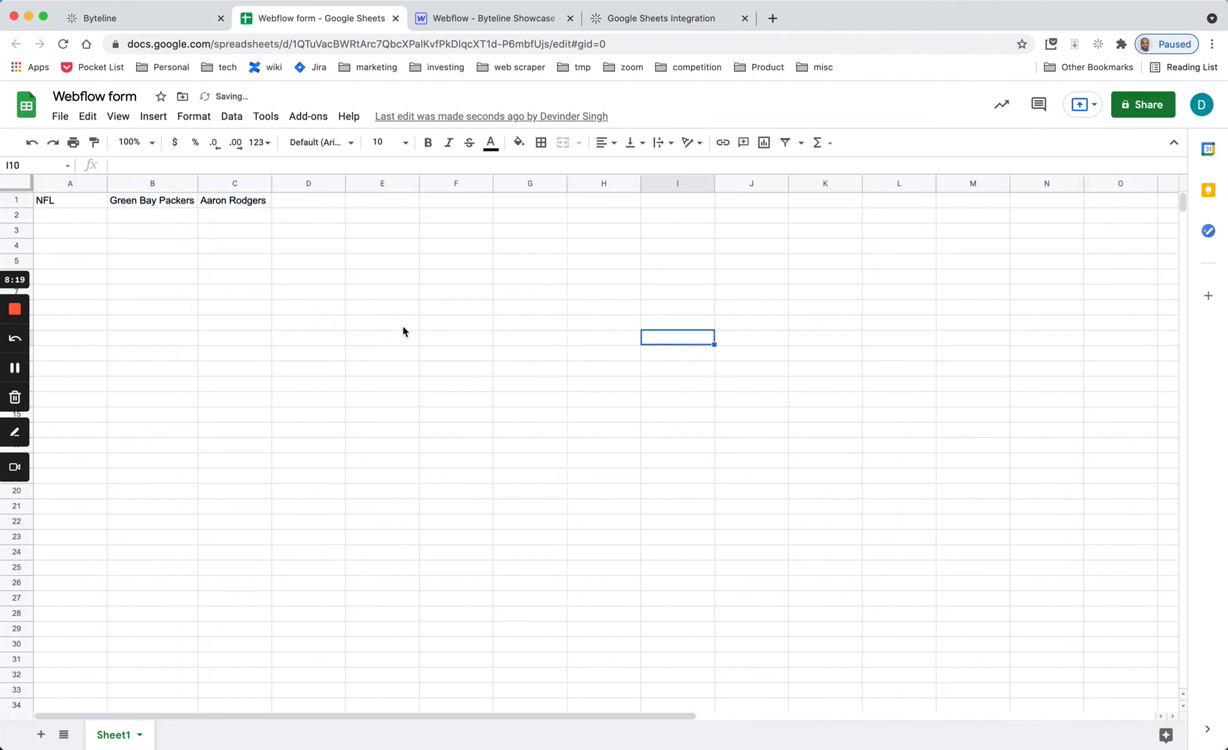